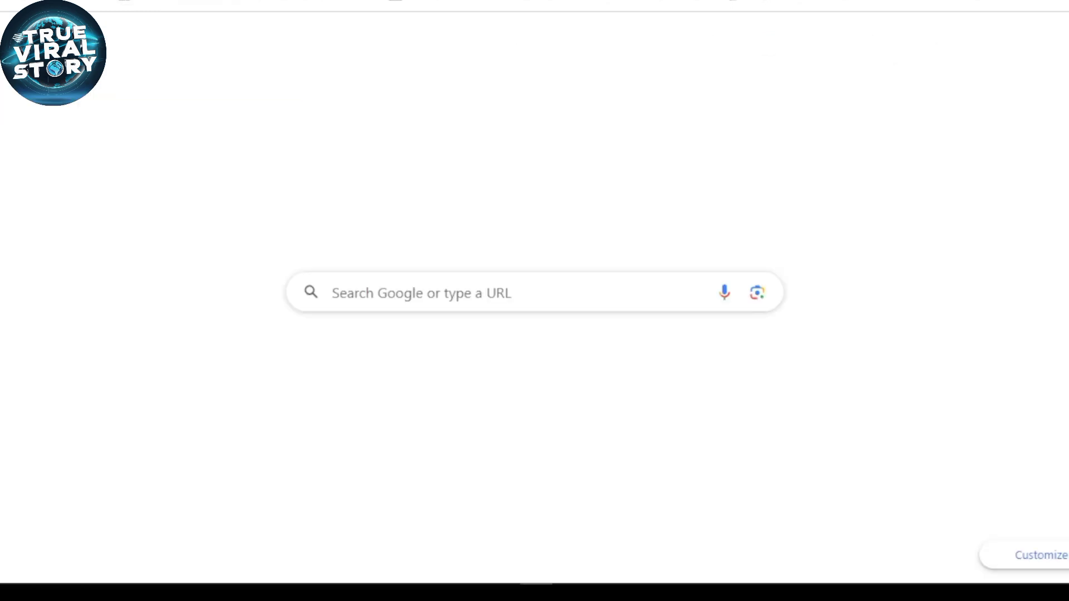
# Search Google for 'efiling income tax' and open the 'Home | Income Tax Department' result
pyautogui.click(334, 293)
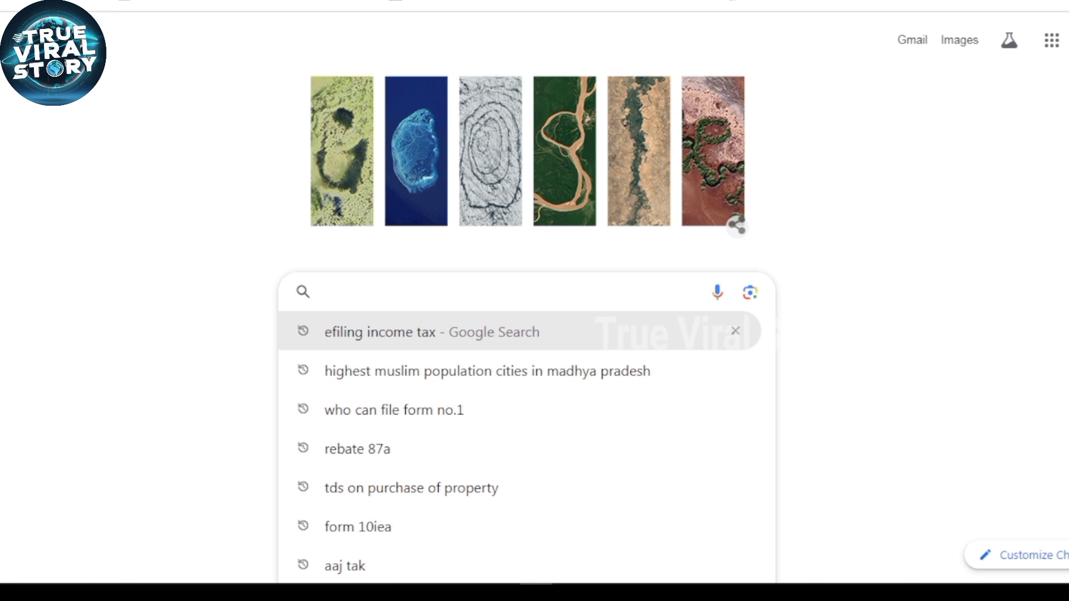
pyautogui.click(432, 332)
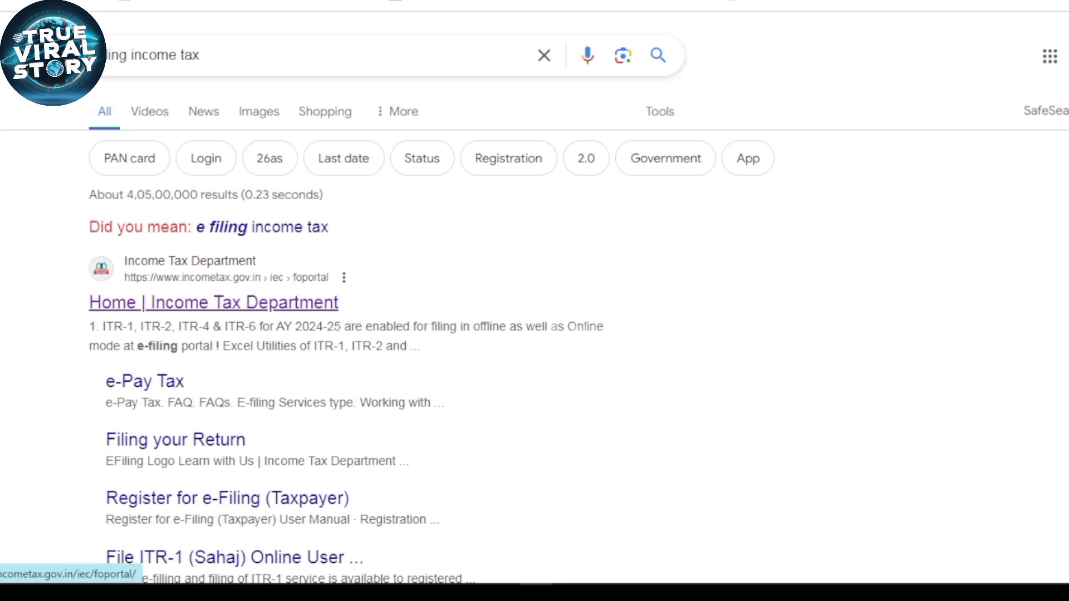
pyautogui.click(213, 302)
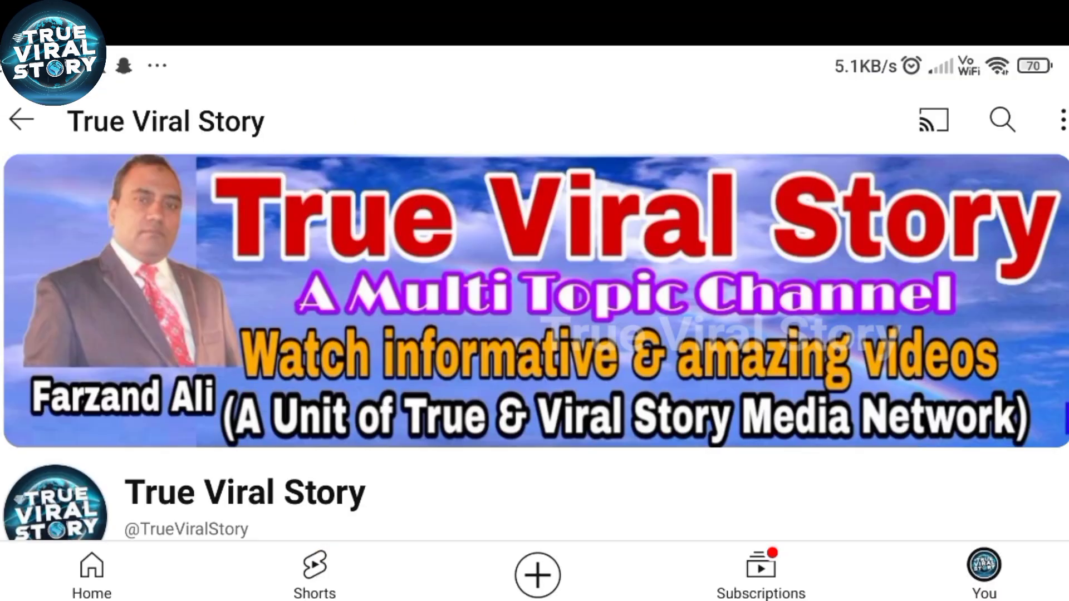
pyautogui.scroll(-5, 534, 346)
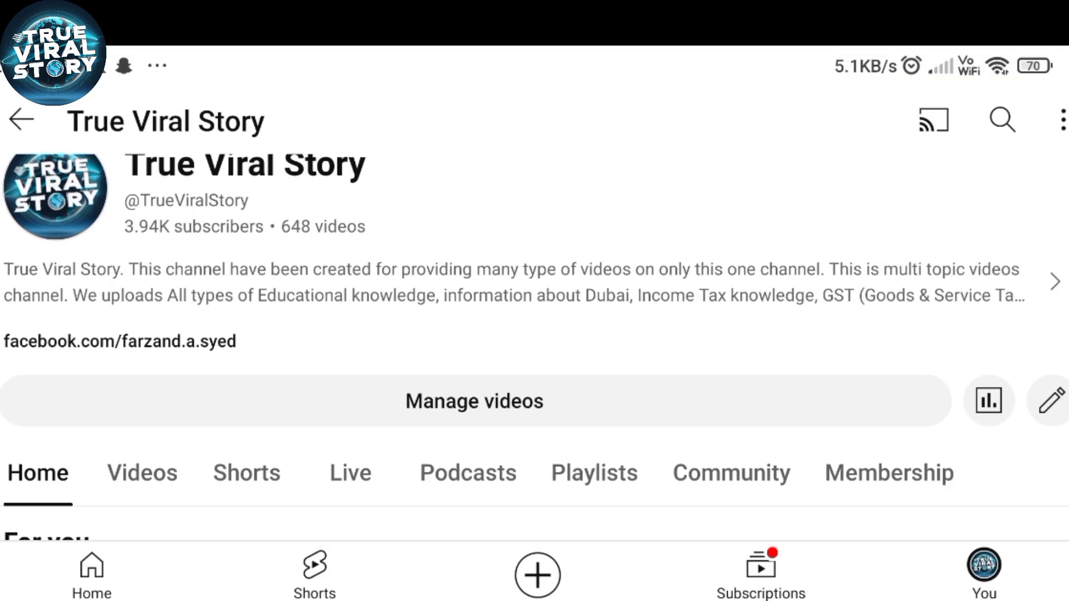
pyautogui.scroll(-5, 534, 345)
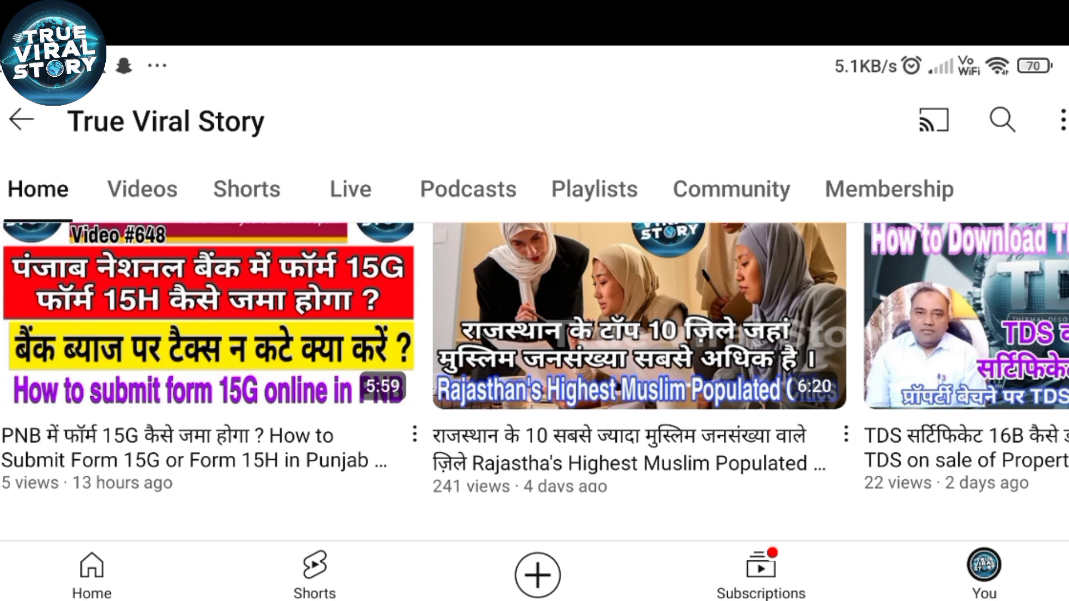
pyautogui.scroll(-5, 535, 379)
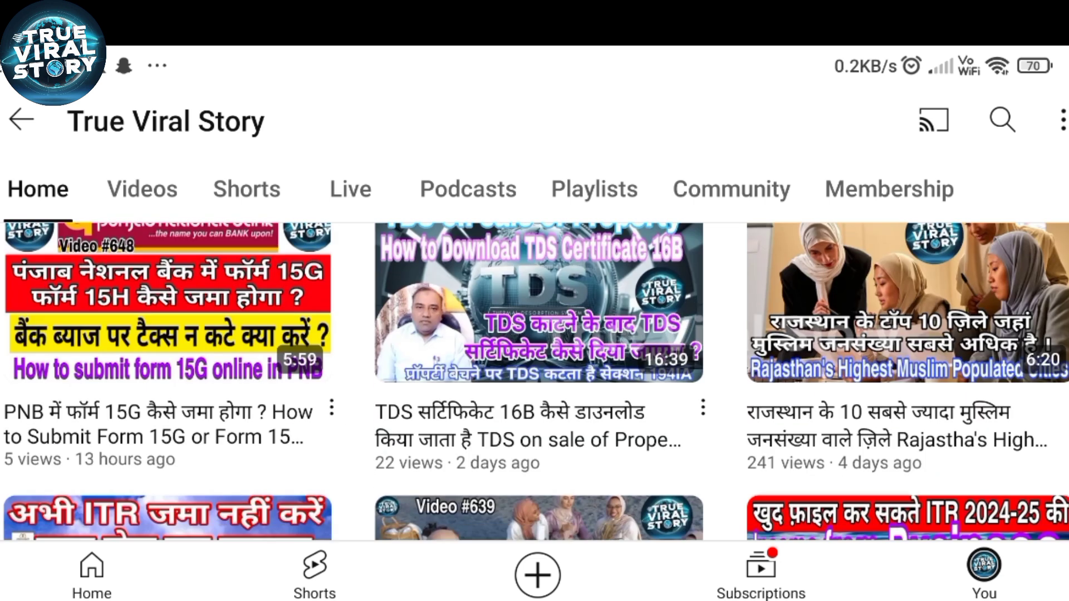
pyautogui.scroll(-4, 534, 381)
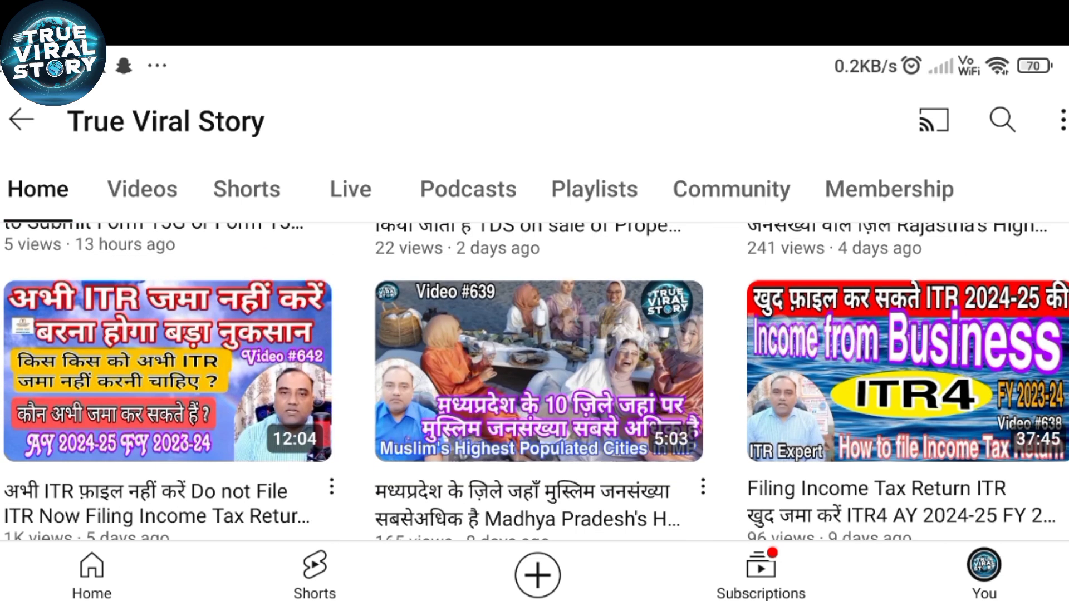
pyautogui.scroll(-2, 534, 378)
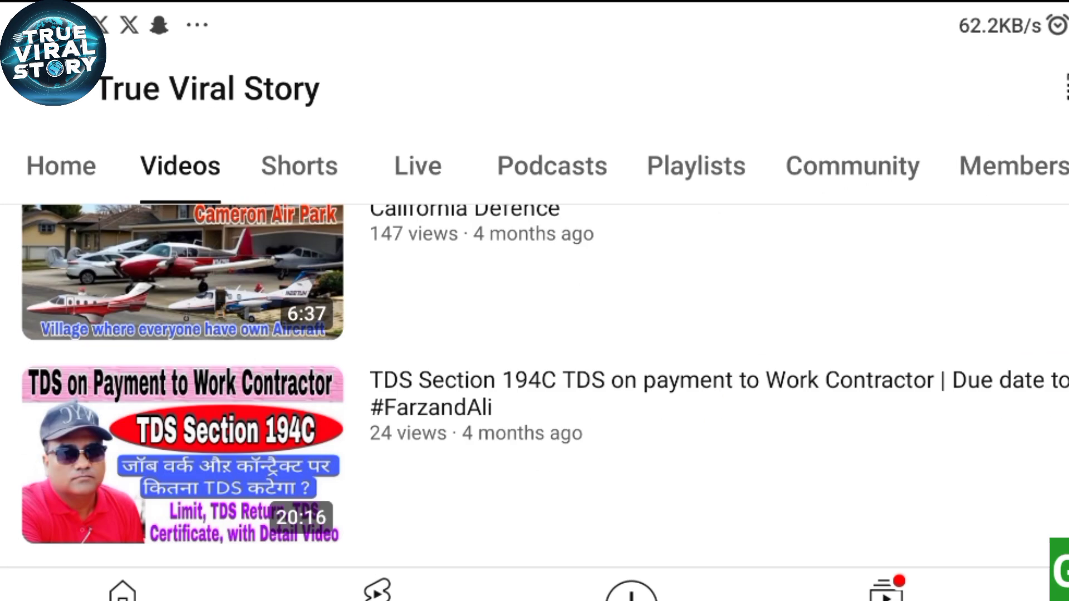
pyautogui.scroll(-3, 535, 379)
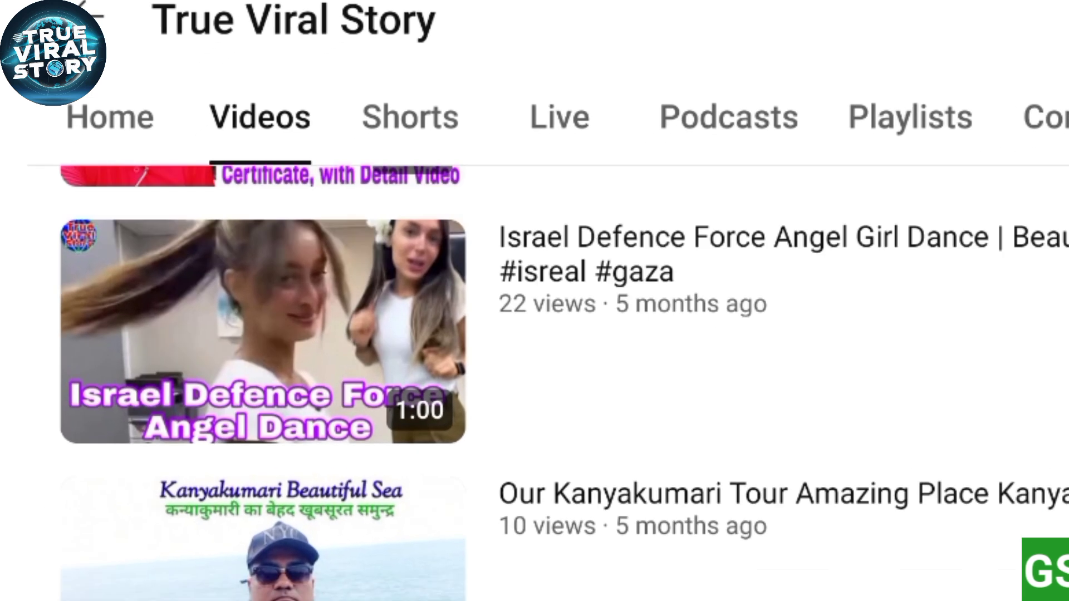
pyautogui.scroll(-5, 262, 390)
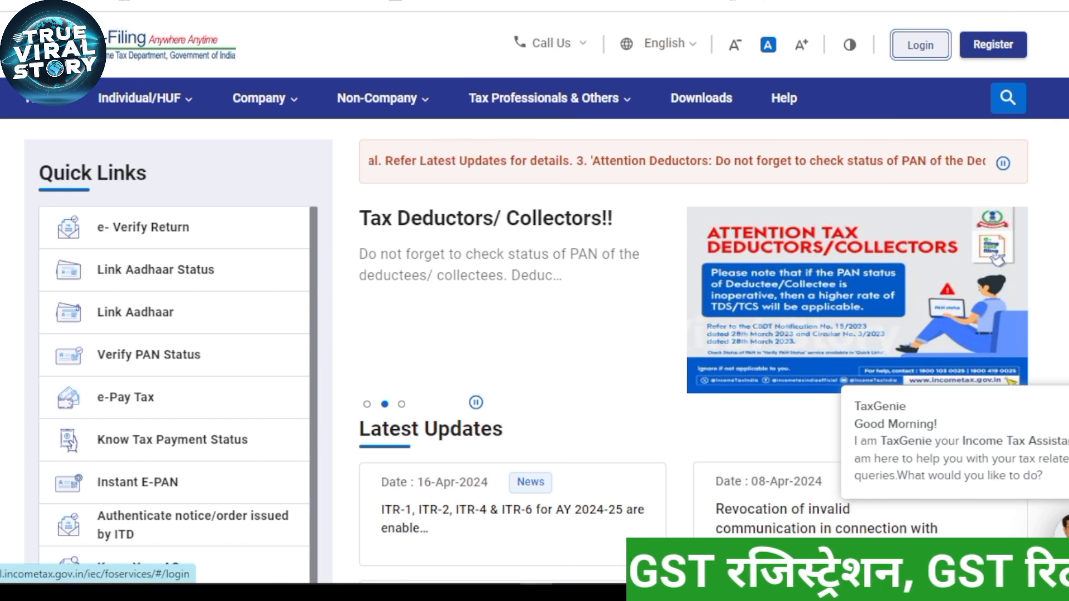
# Open the e-Filing login page, paste in the user ID and continue
pyautogui.click(920, 45)
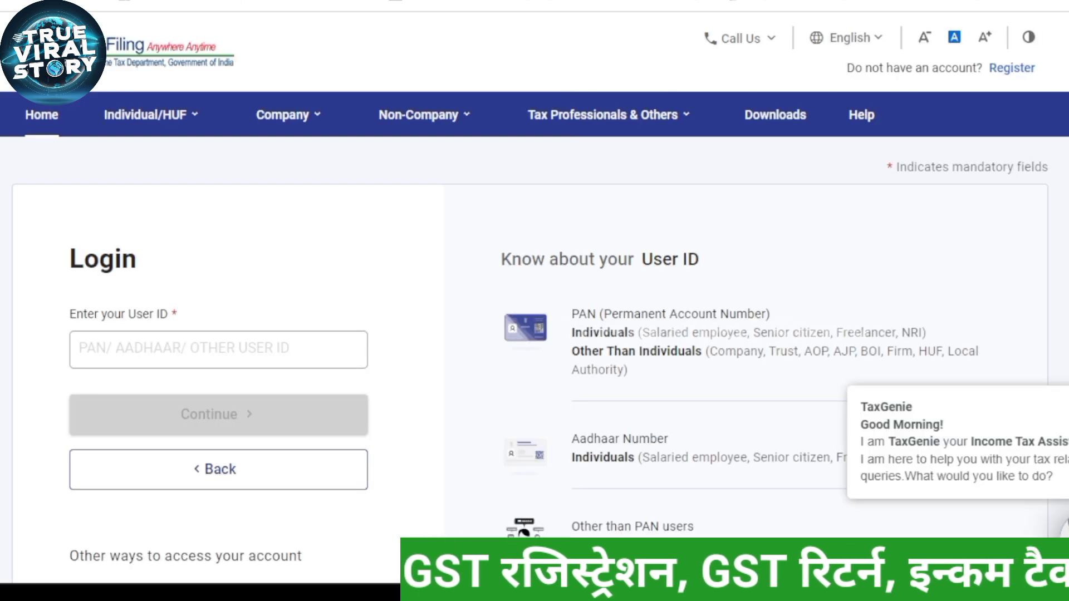
pyautogui.scroll(-3, 534, 335)
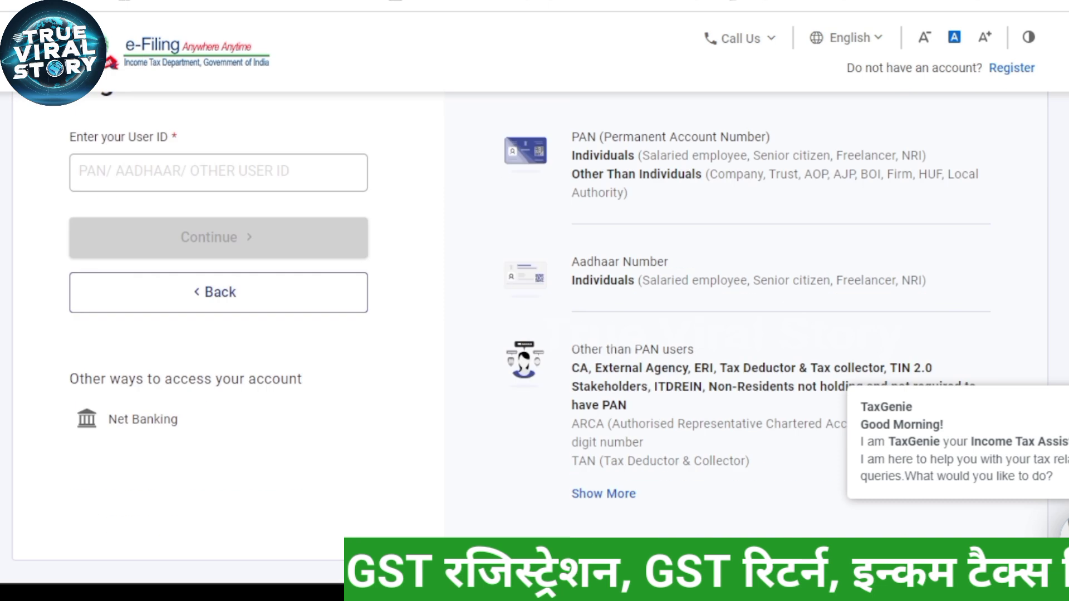
pyautogui.scroll(1, 535, 334)
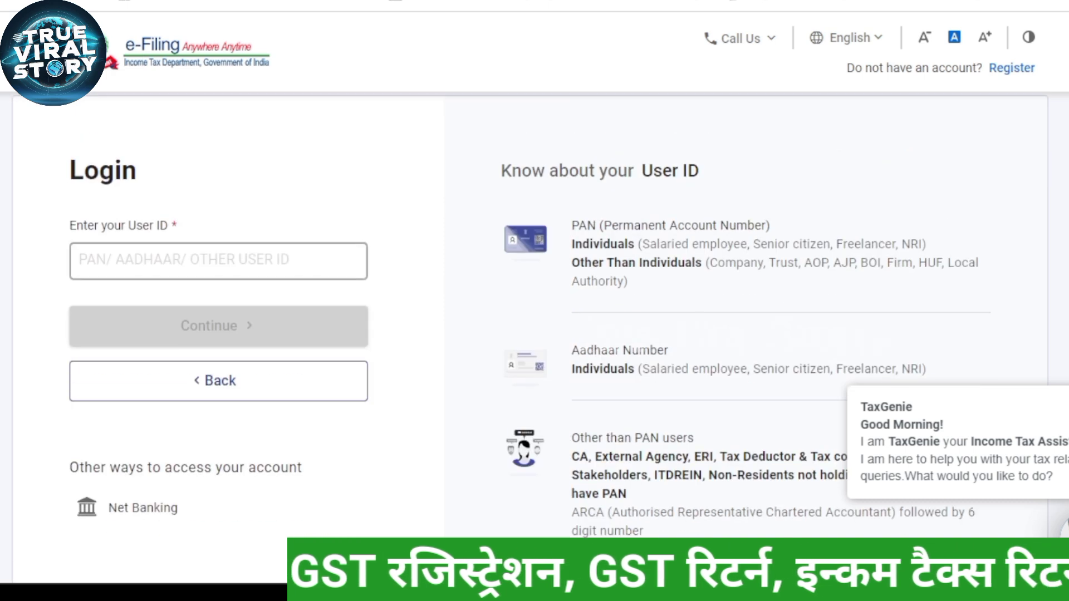
pyautogui.click(218, 261)
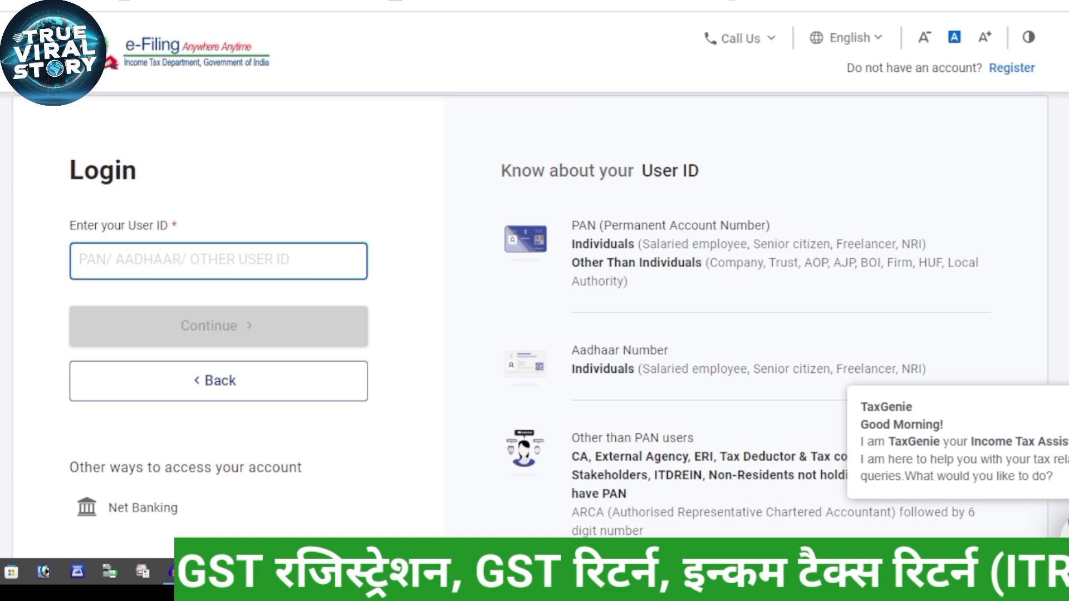
pyautogui.click(503, 571)
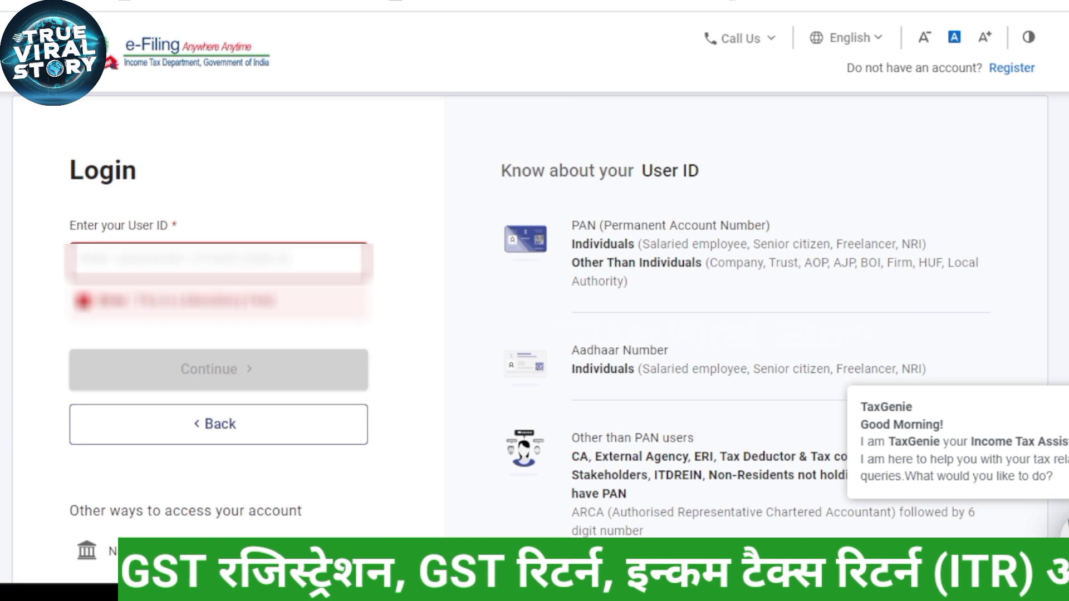
pyautogui.hotkey('ctrl', 'v')
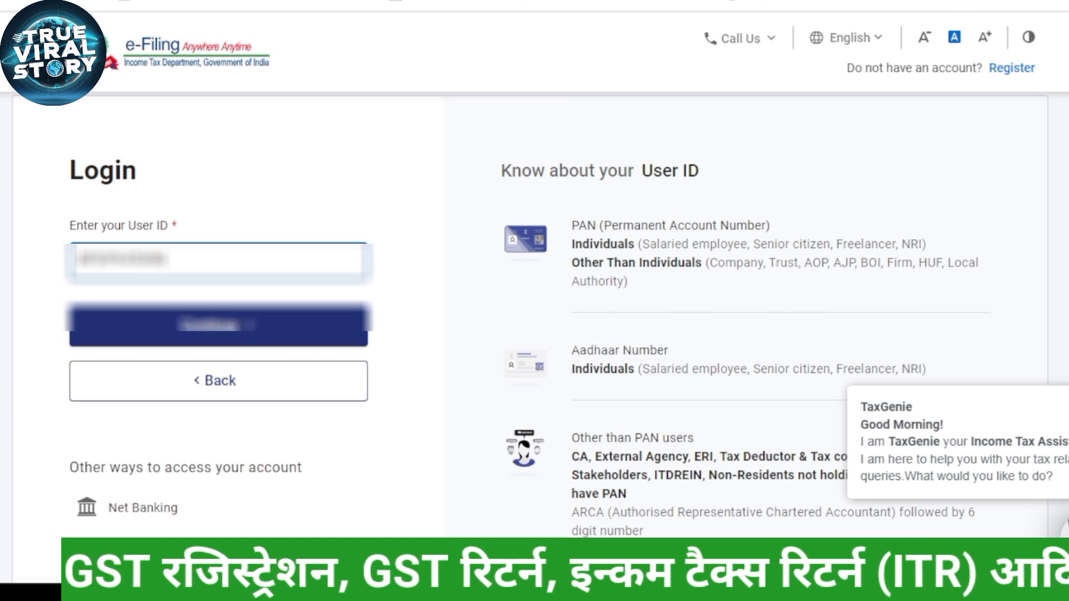
pyautogui.click(219, 326)
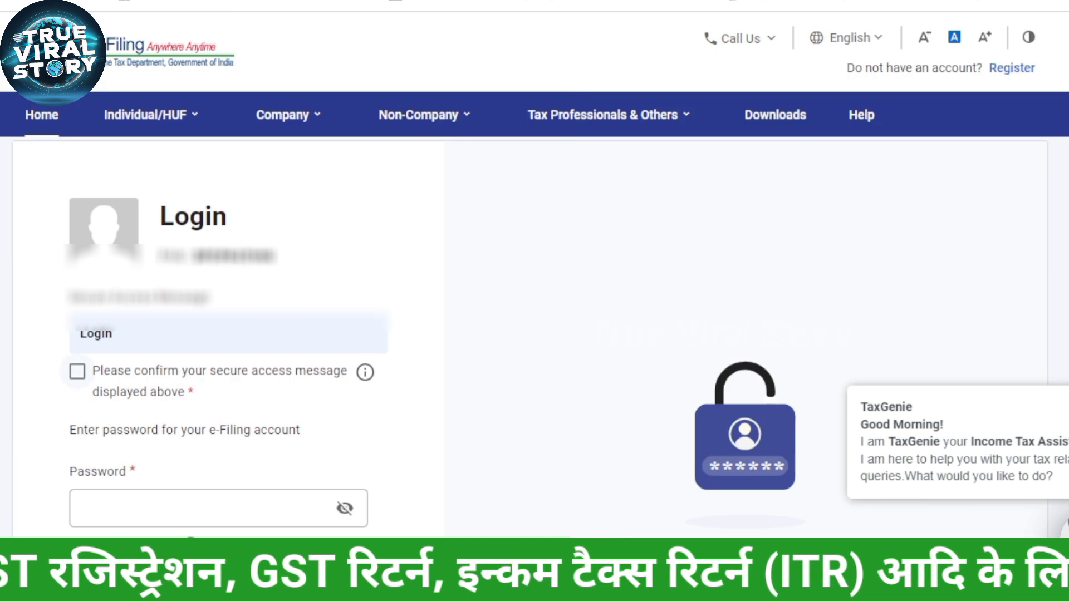
# Confirm the secure access message and enter the account password
pyautogui.click(78, 372)
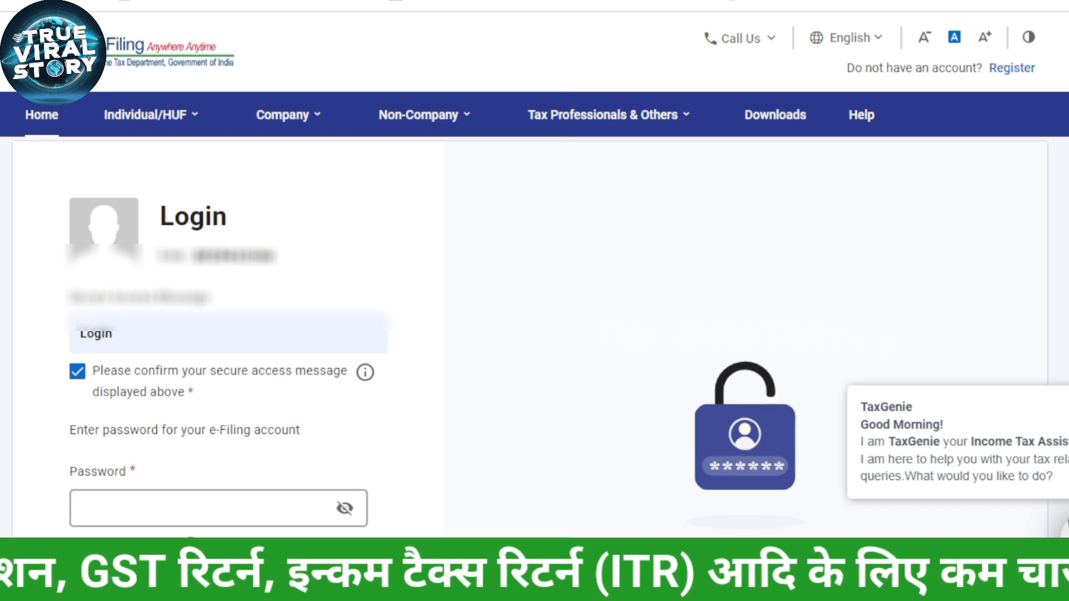
pyautogui.click(218, 508)
pyautogui.write('••••••')
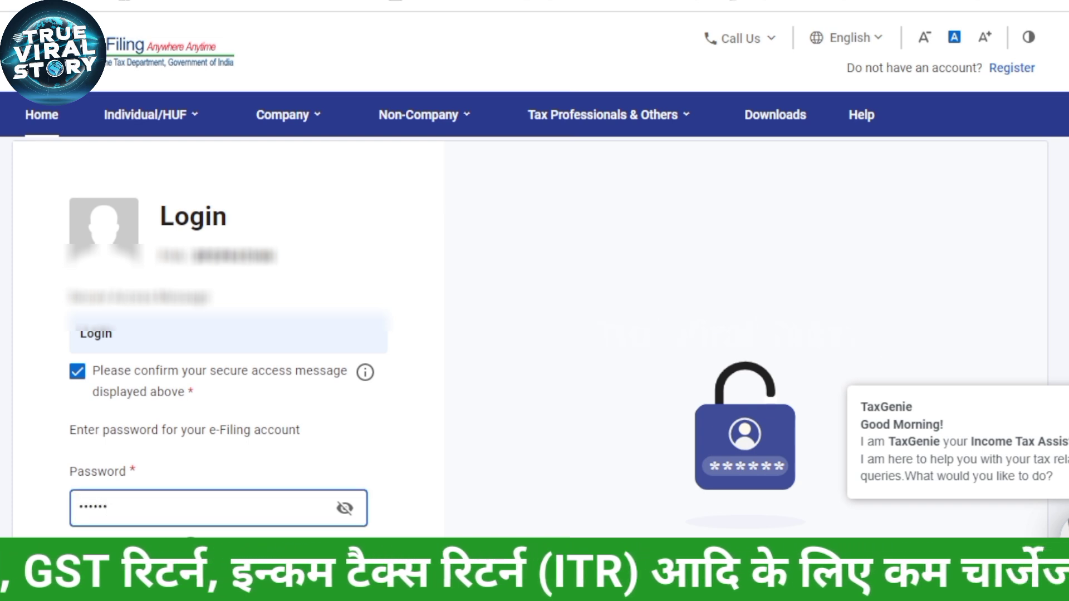
pyautogui.write('•••••')
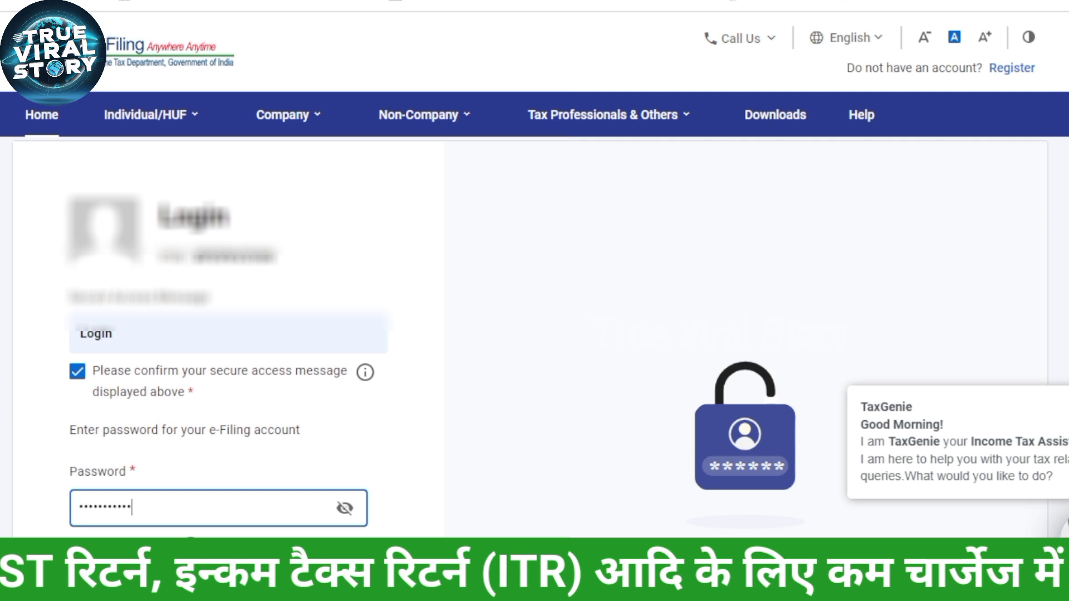
pyautogui.scroll(-3, 534, 312)
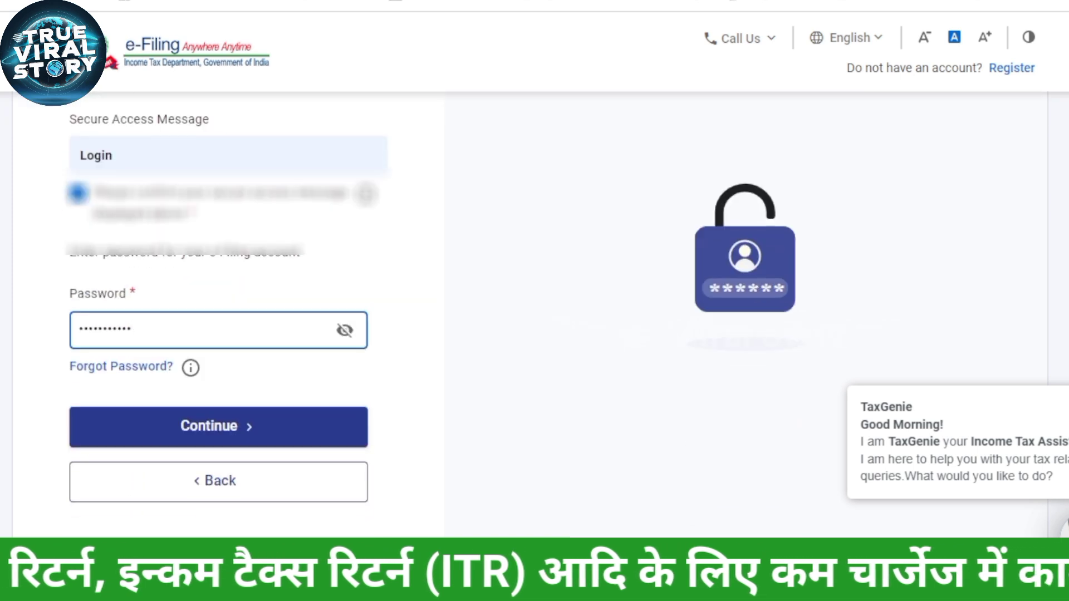
# Log in to the dashboard and bring up the e-File menu's return options
pyautogui.click(218, 427)
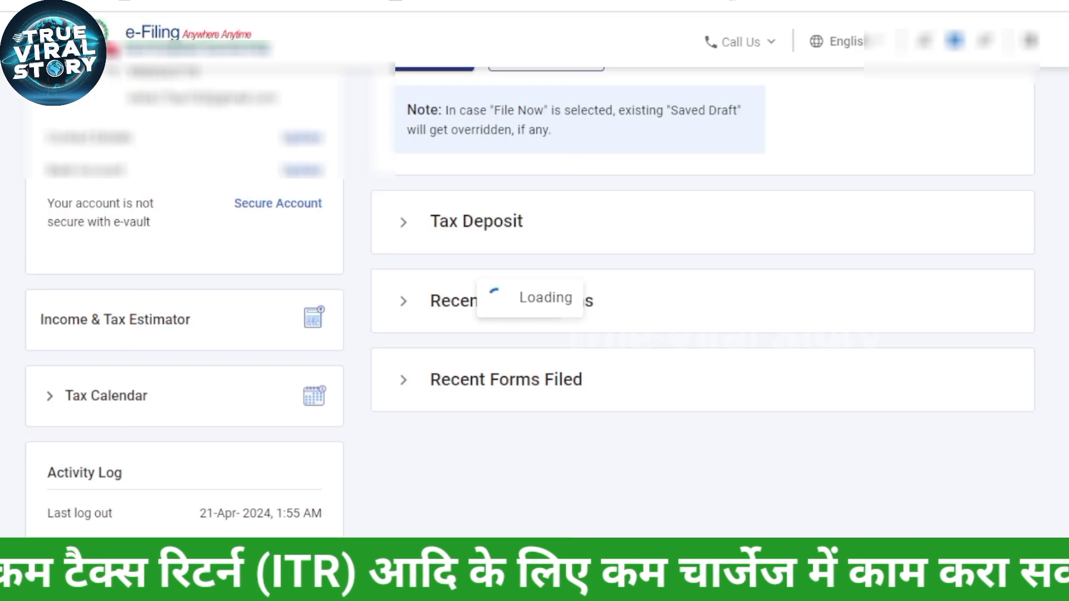
pyautogui.scroll(4, 535, 300)
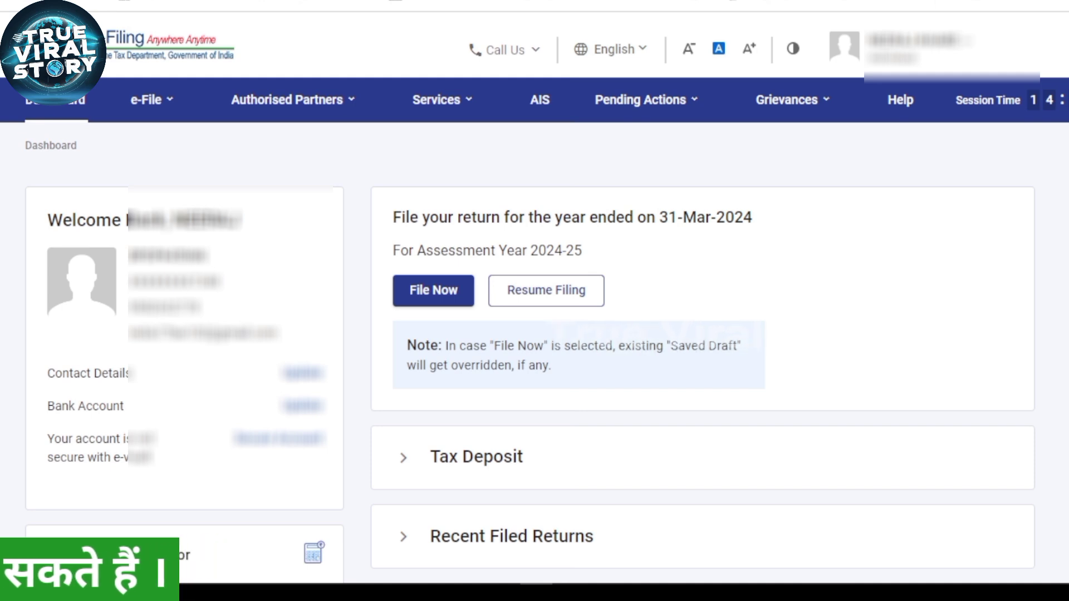
pyautogui.click(151, 100)
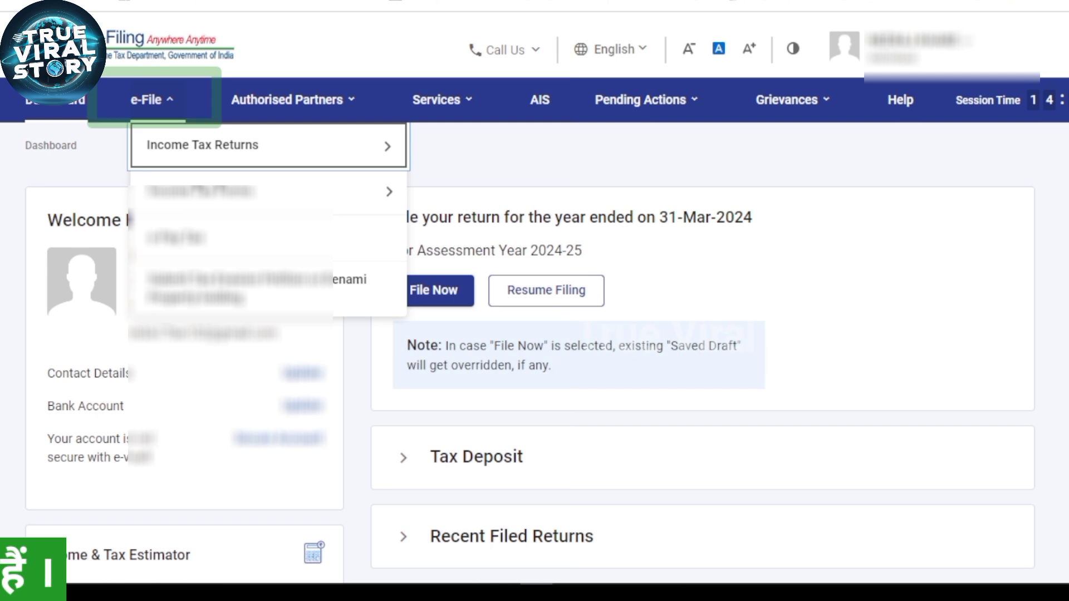
pyautogui.moveTo(204, 145)
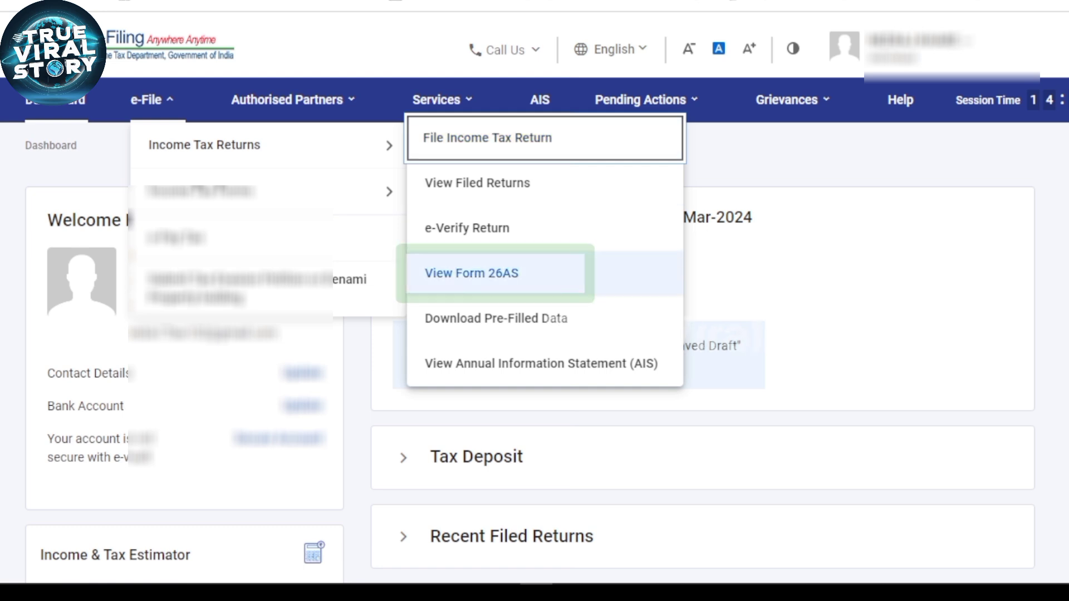
# Open View Form 26AS, confirm the move to TRACES, and accept the Form 16/16A terms
pyautogui.click(471, 273)
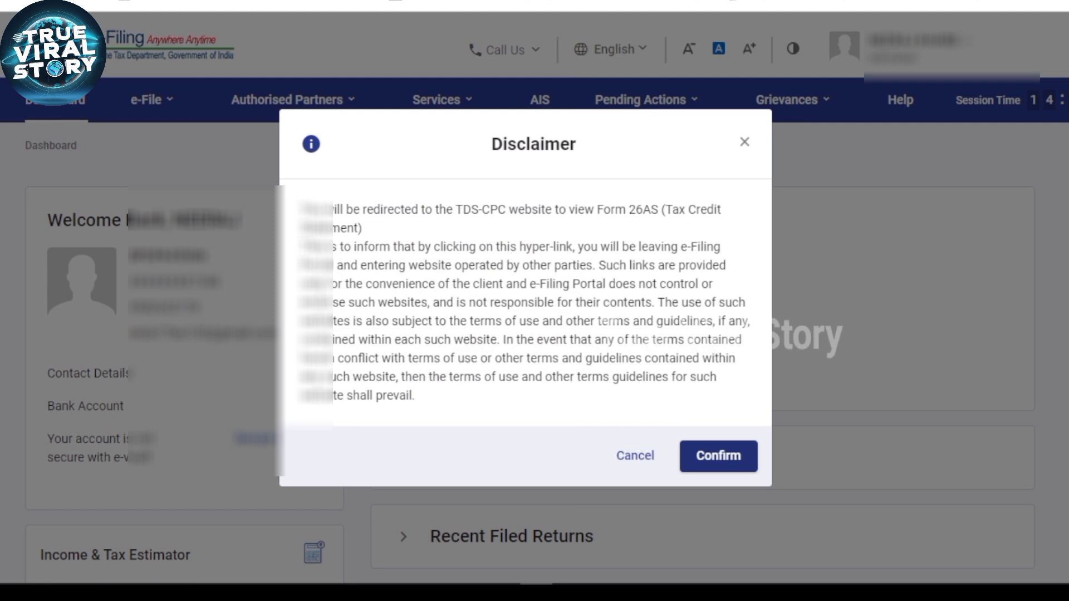
pyautogui.click(719, 456)
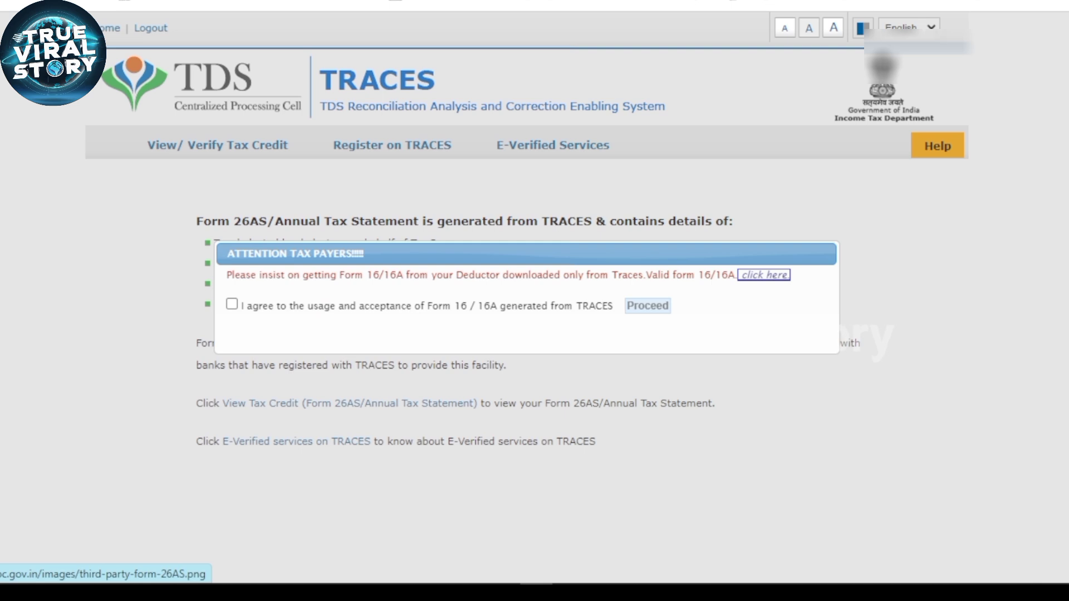
pyautogui.click(232, 304)
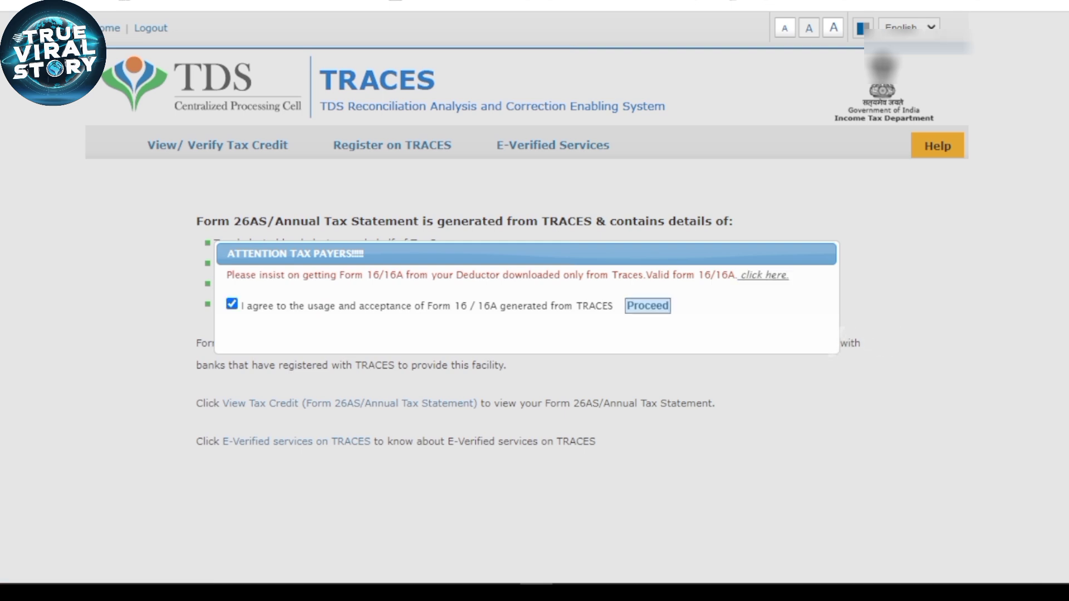
pyautogui.click(648, 306)
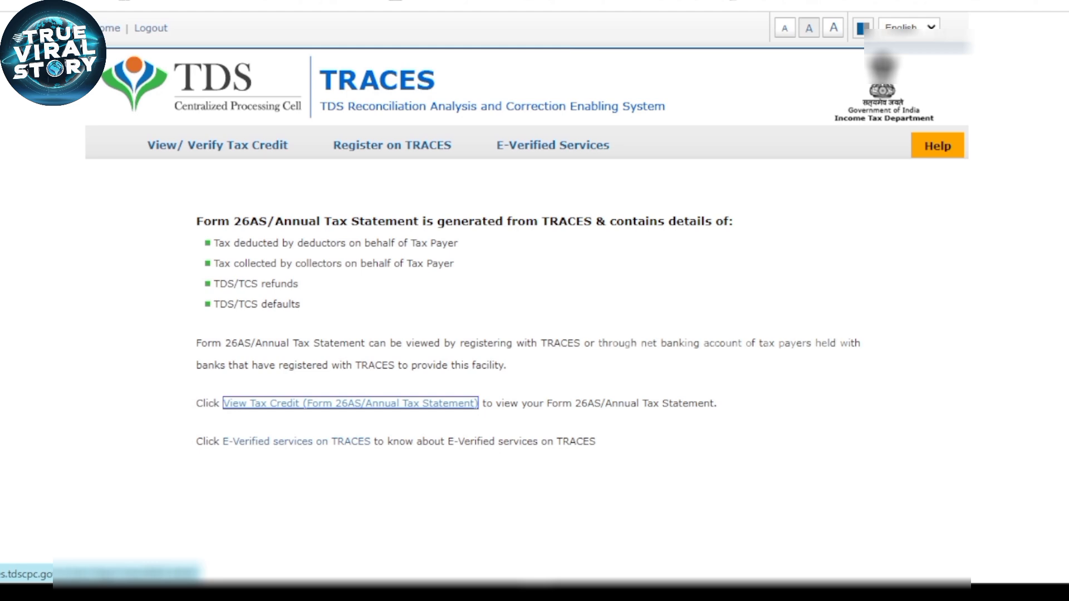
# Open View Tax Credit (Form 26AS) and choose assessment year 2024-25
pyautogui.click(350, 403)
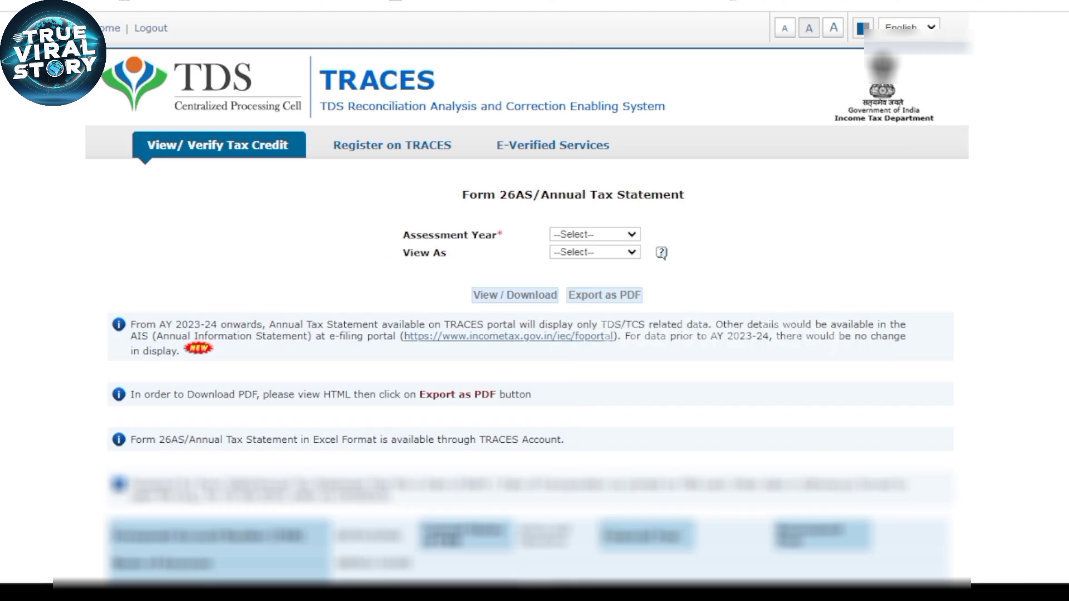
pyautogui.click(594, 234)
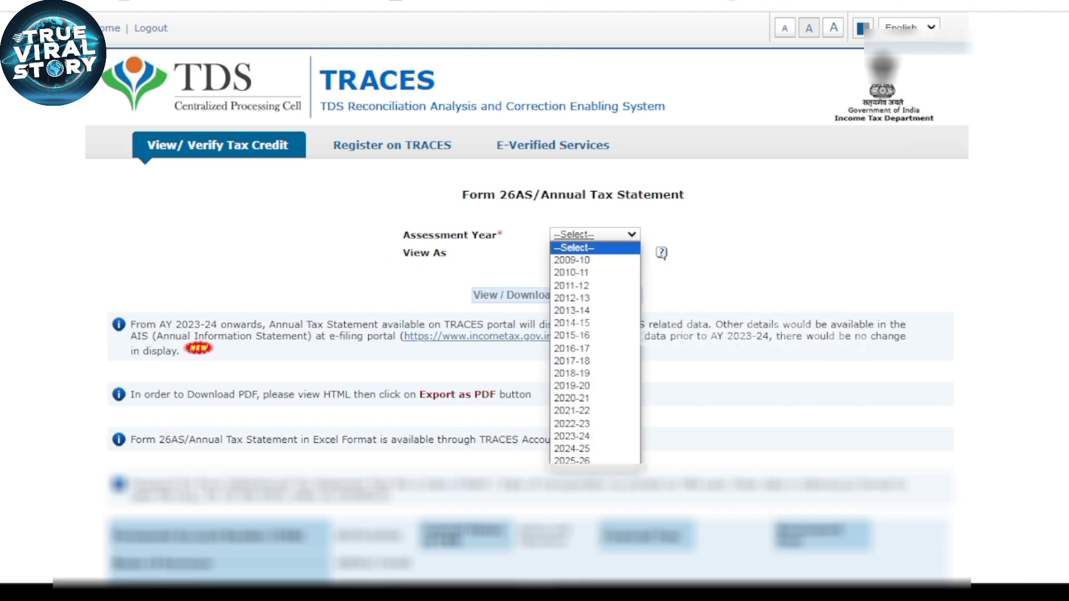
pyautogui.click(593, 449)
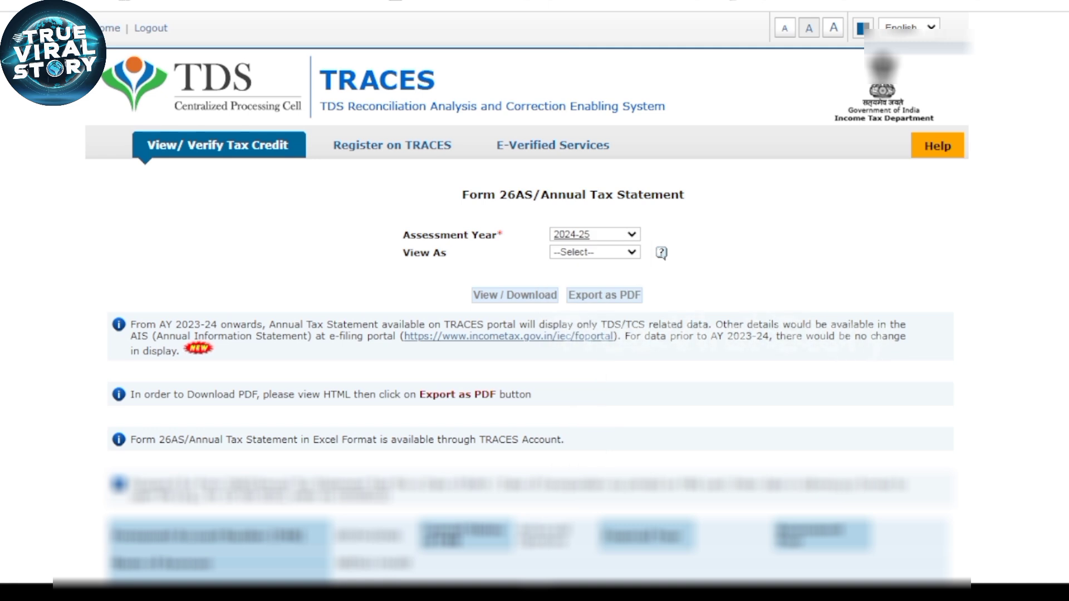
pyautogui.click(595, 252)
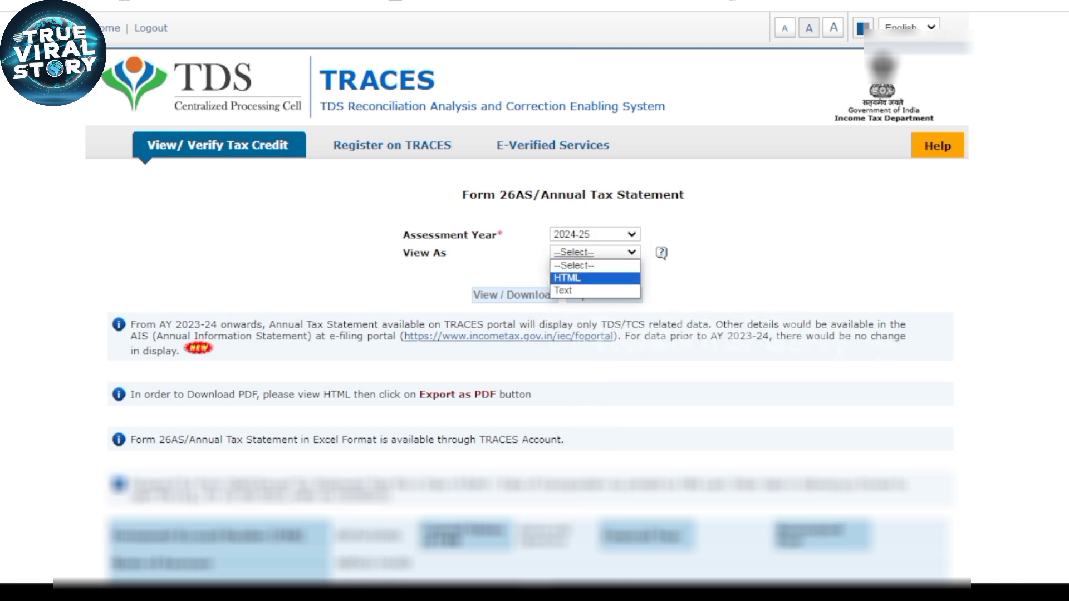
# View the Form 26AS in HTML and scroll through the Part-I and Part-II TDS tables
pyautogui.click(594, 277)
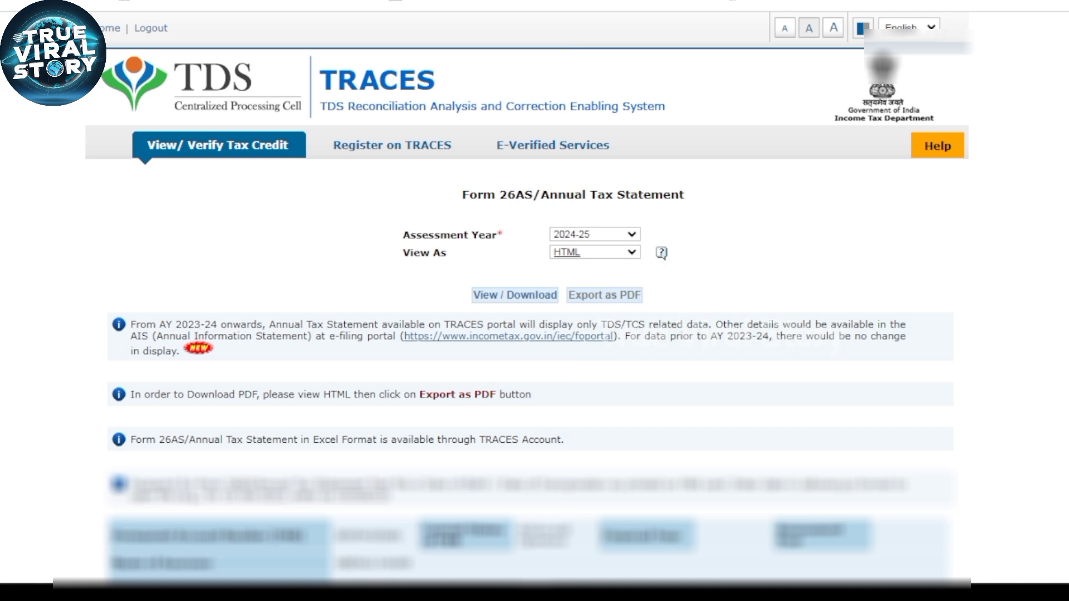
pyautogui.click(515, 295)
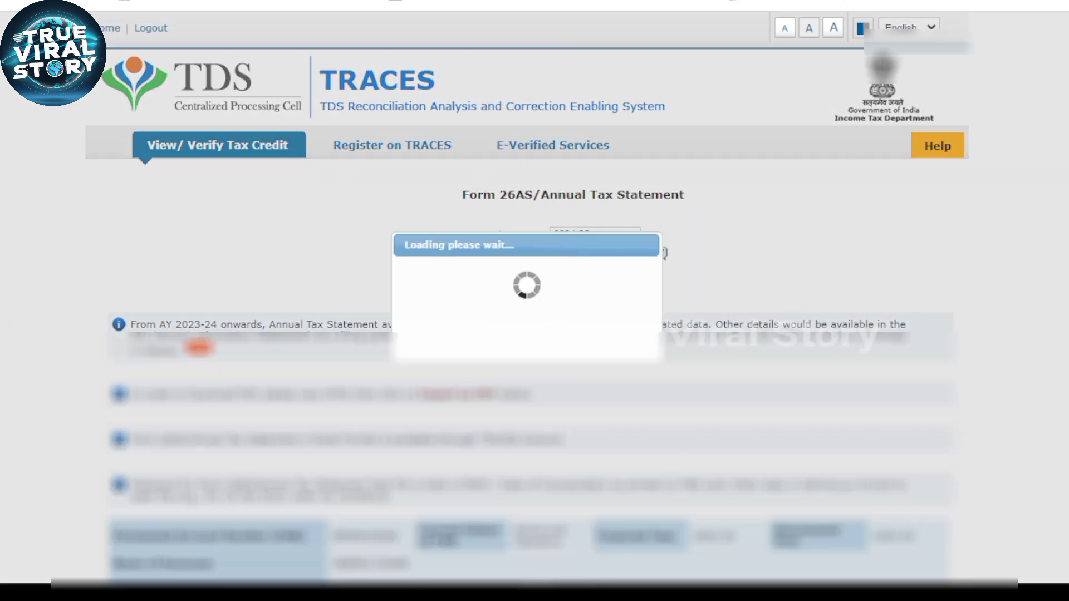
pyautogui.scroll(-3, 529, 346)
pyautogui.scroll(-3, 529, 301)
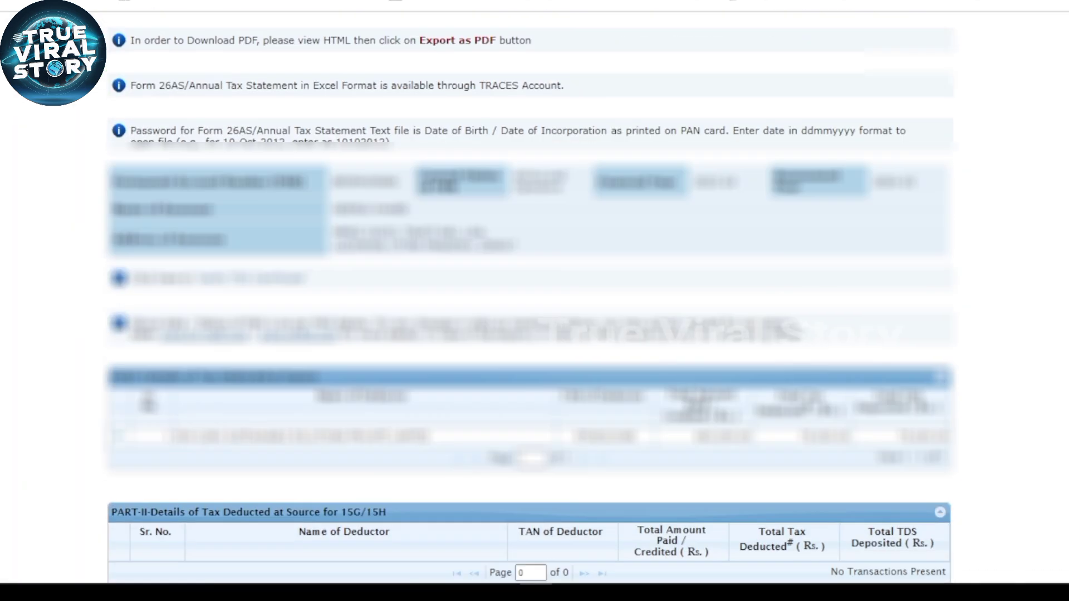
pyautogui.scroll(-1, 529, 300)
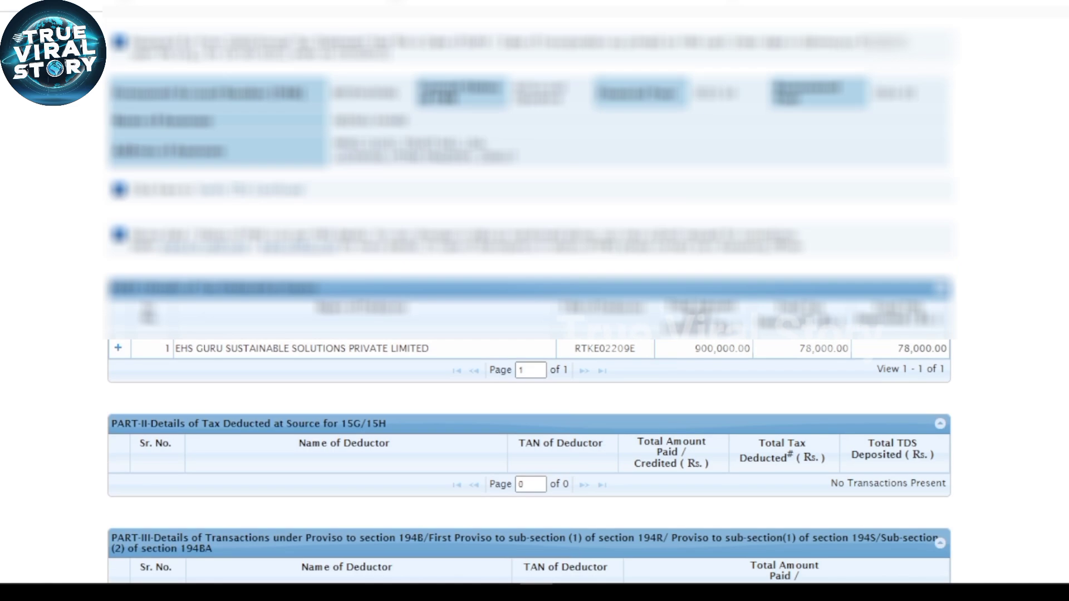
pyautogui.scroll(4, 529, 301)
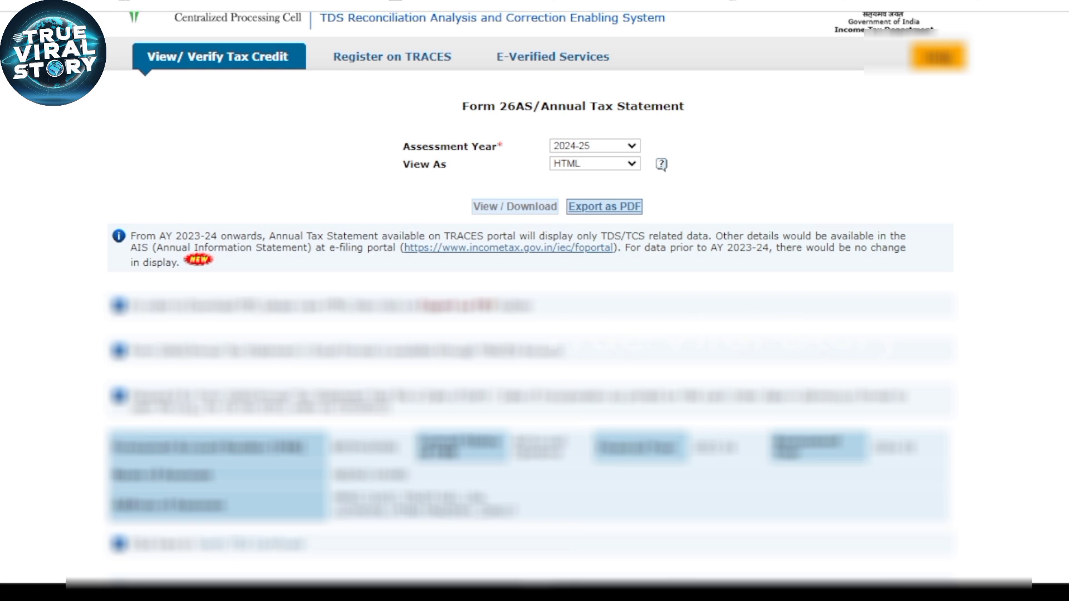
# Export the Form 26AS as a PDF, save it, and review the downloaded file
pyautogui.click(604, 206)
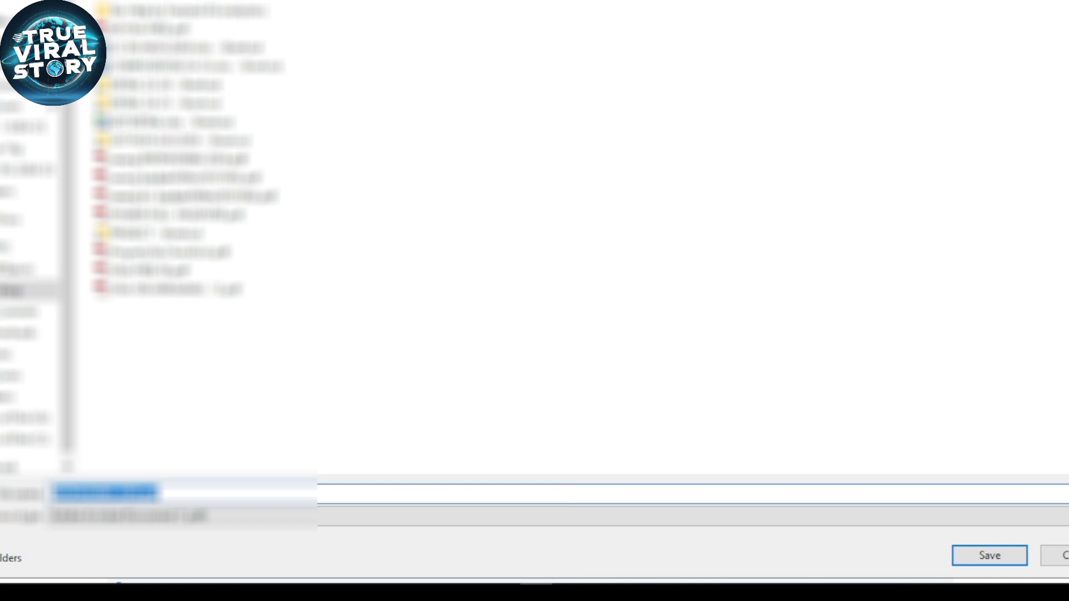
pyautogui.press('Return')
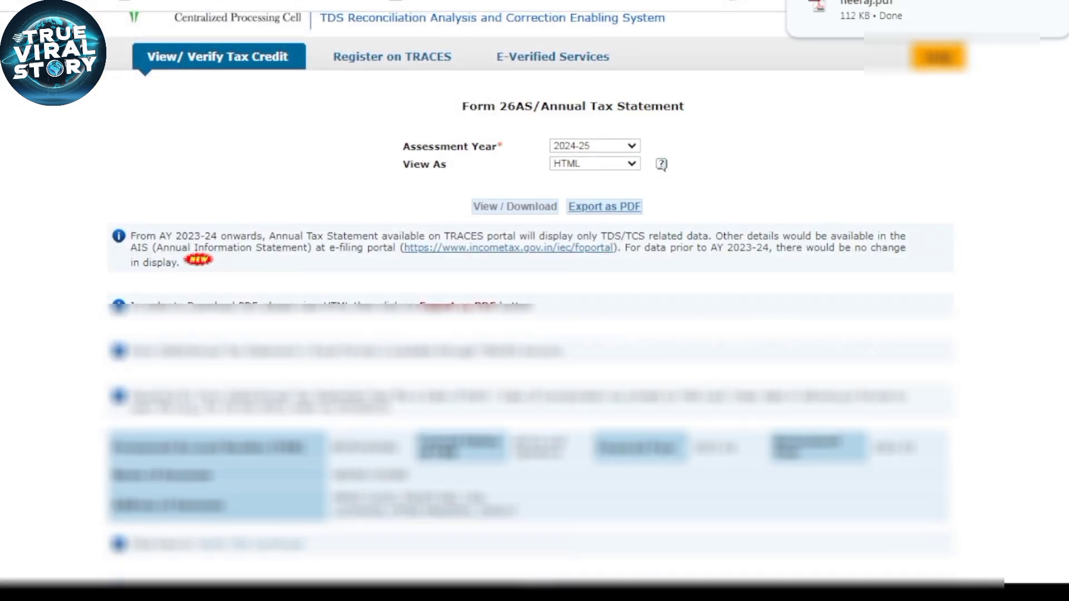
pyautogui.click(868, 6)
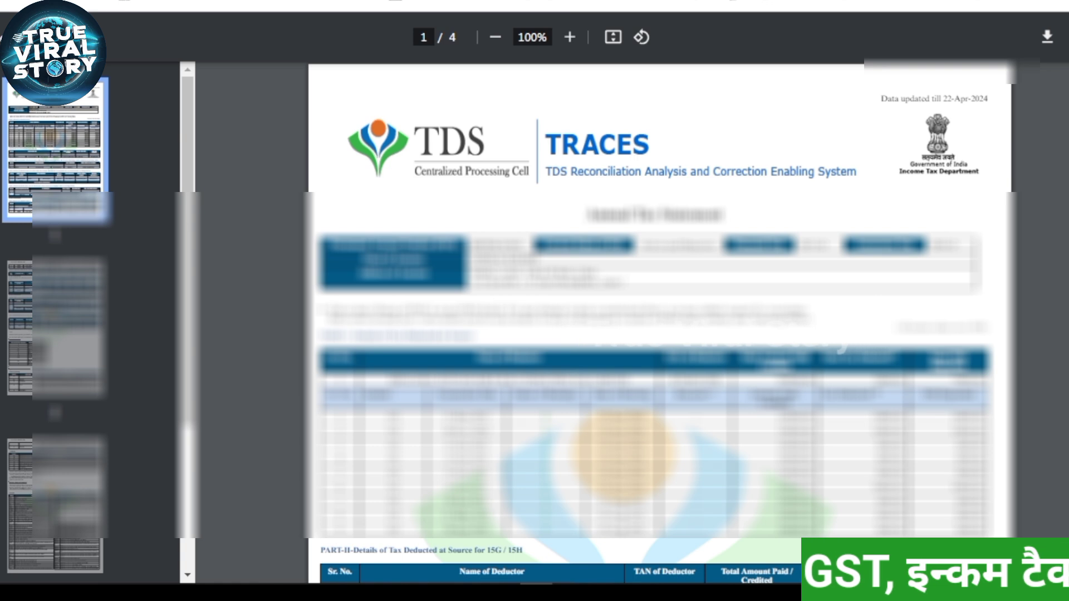
pyautogui.scroll(-3, 660, 323)
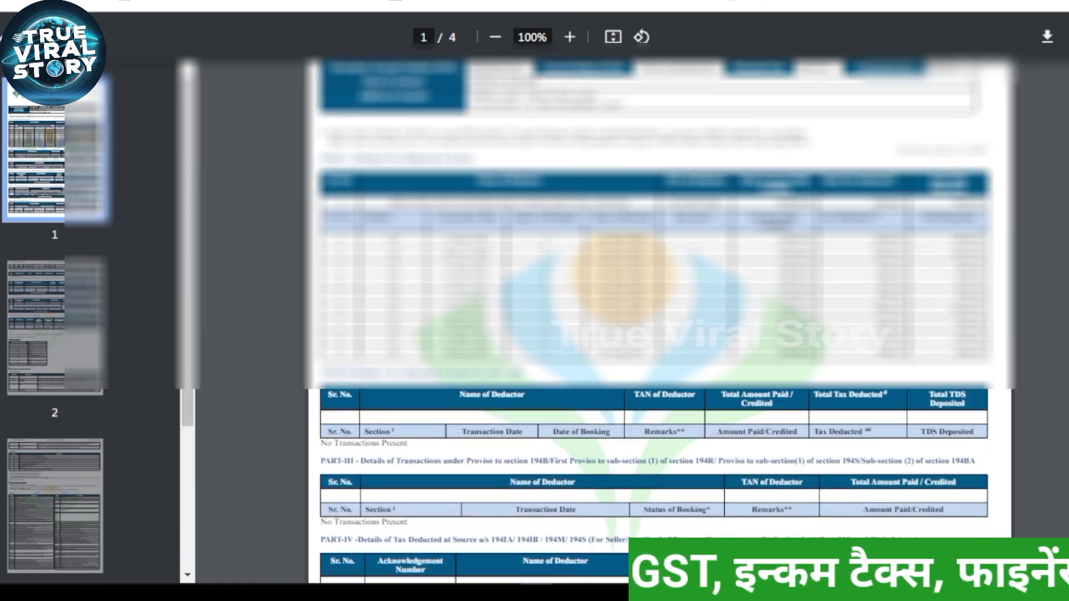
pyautogui.scroll(-1, 660, 323)
pyautogui.scroll(2, 660, 323)
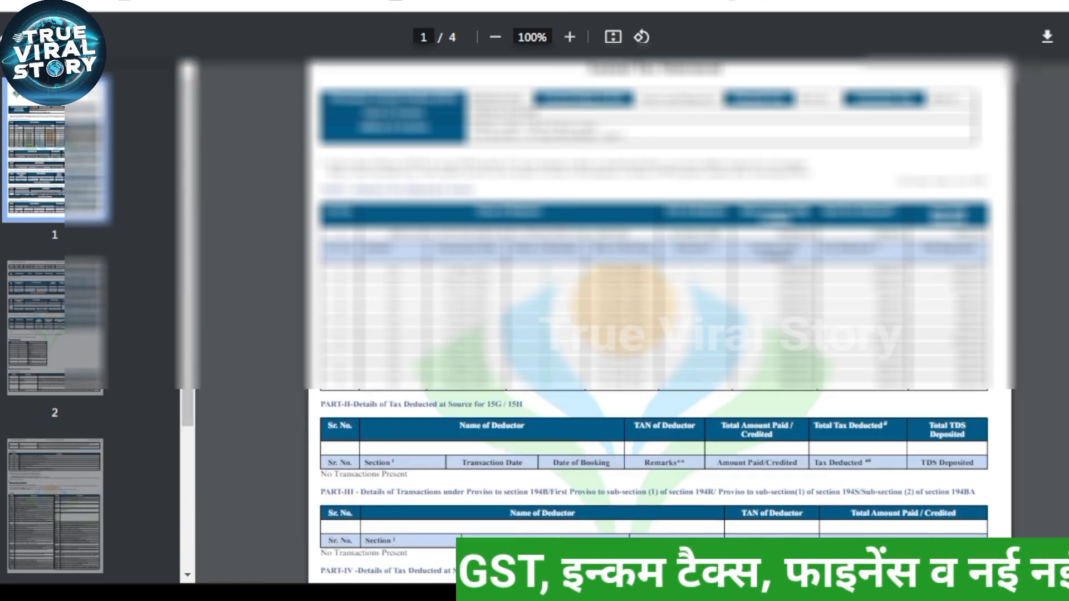
pyautogui.scroll(3, 660, 323)
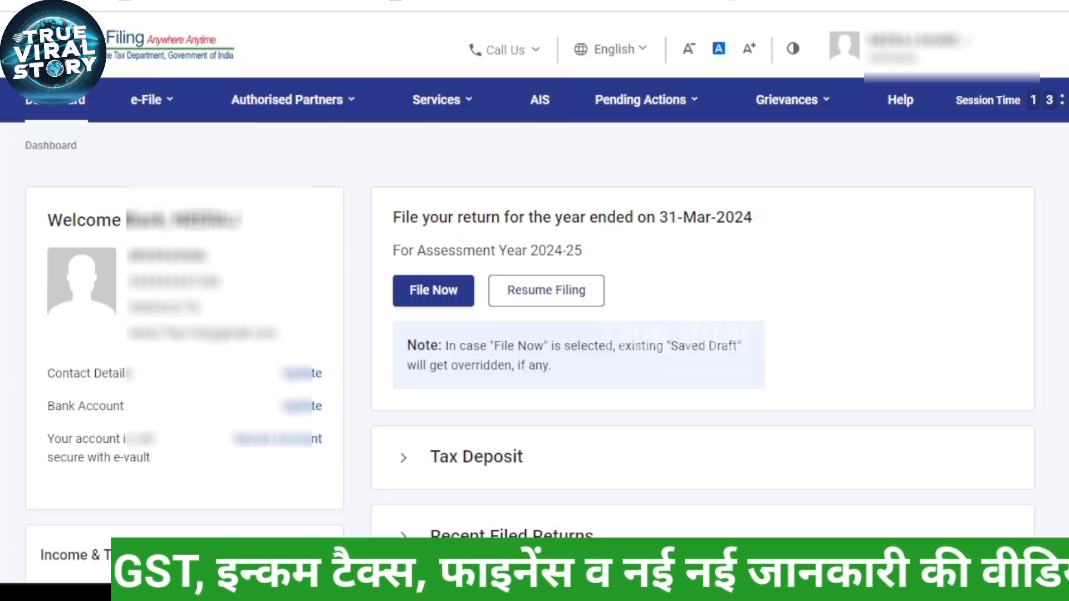
# Choose AIS from the dashboard menu and proceed to the Compliance Portal
pyautogui.click(151, 100)
pyautogui.click(152, 100)
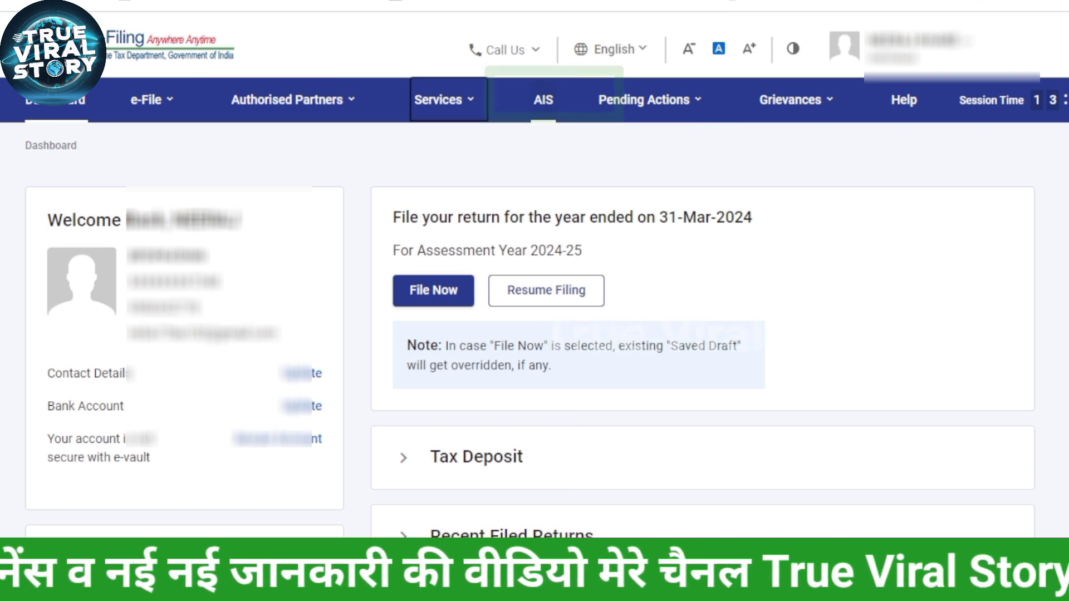
pyautogui.click(543, 99)
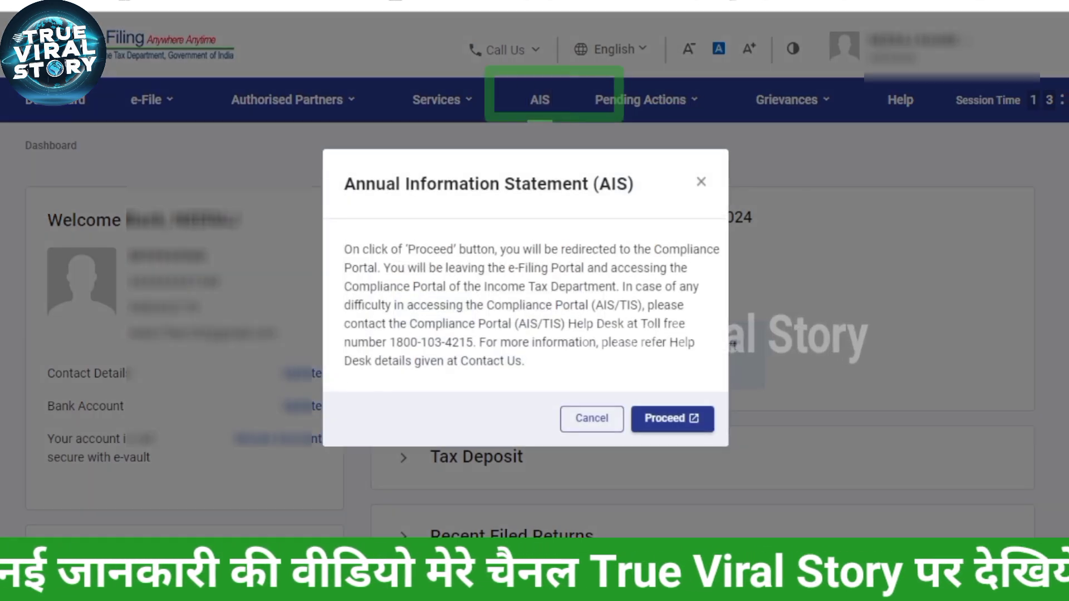
pyautogui.click(672, 419)
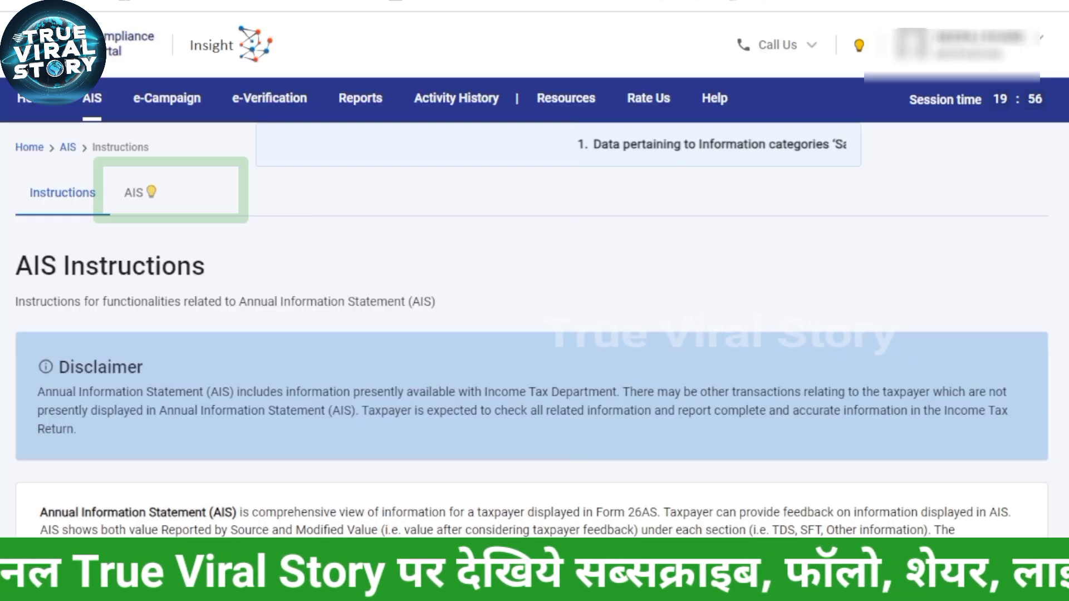
# Switch from Instructions to the AIS tab for F.Y. 2023-24
pyautogui.click(134, 192)
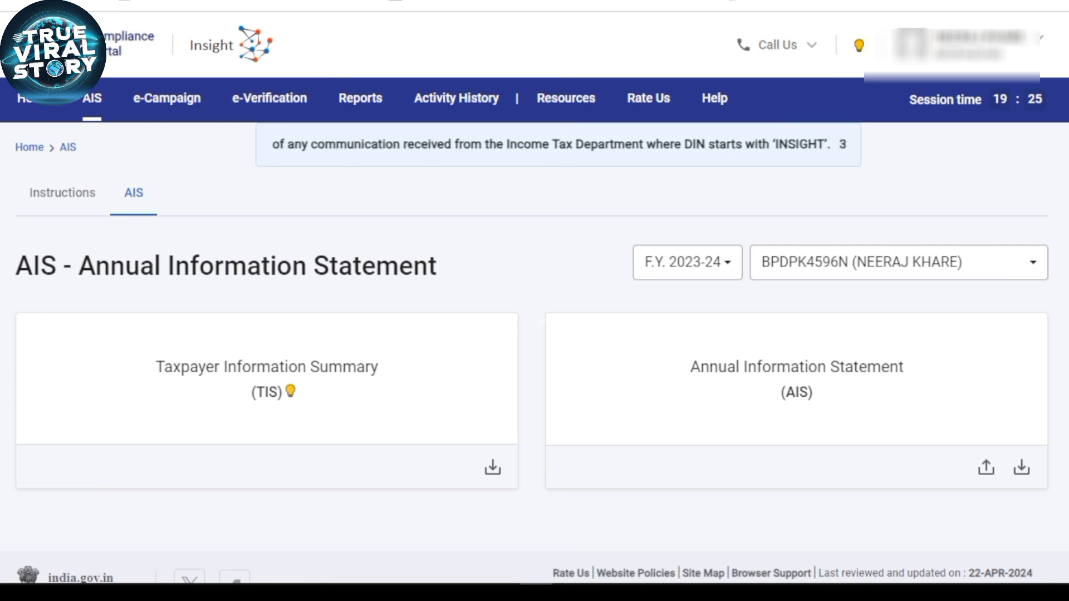
# Download the Taxpayer Information Summary as a PDF, adding a prefix to its file name
pyautogui.click(493, 467)
pyautogui.click(798, 184)
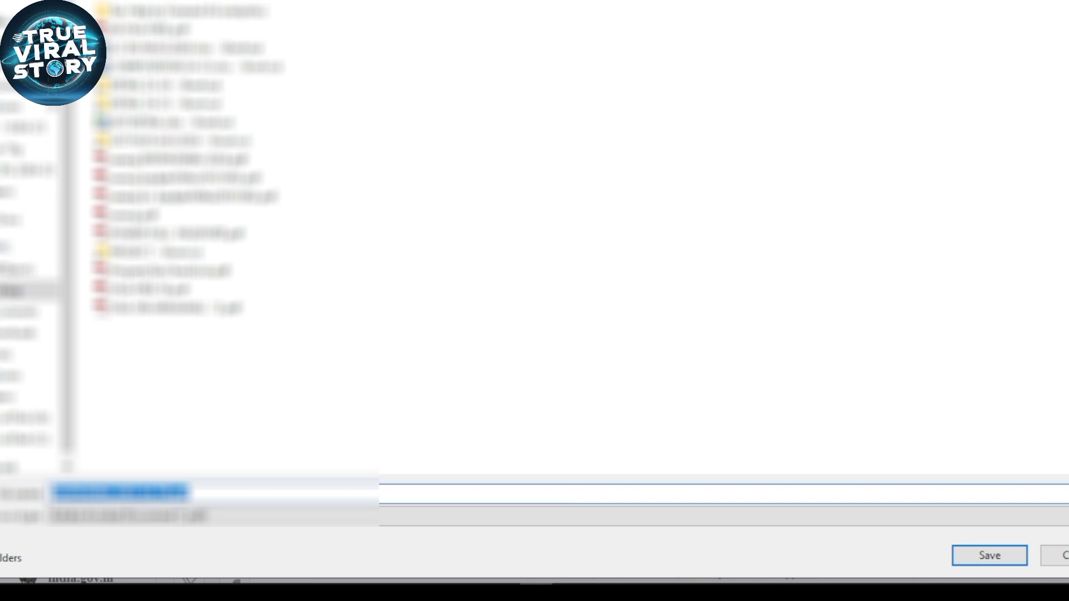
pyautogui.click(53, 493)
pyautogui.click(989, 556)
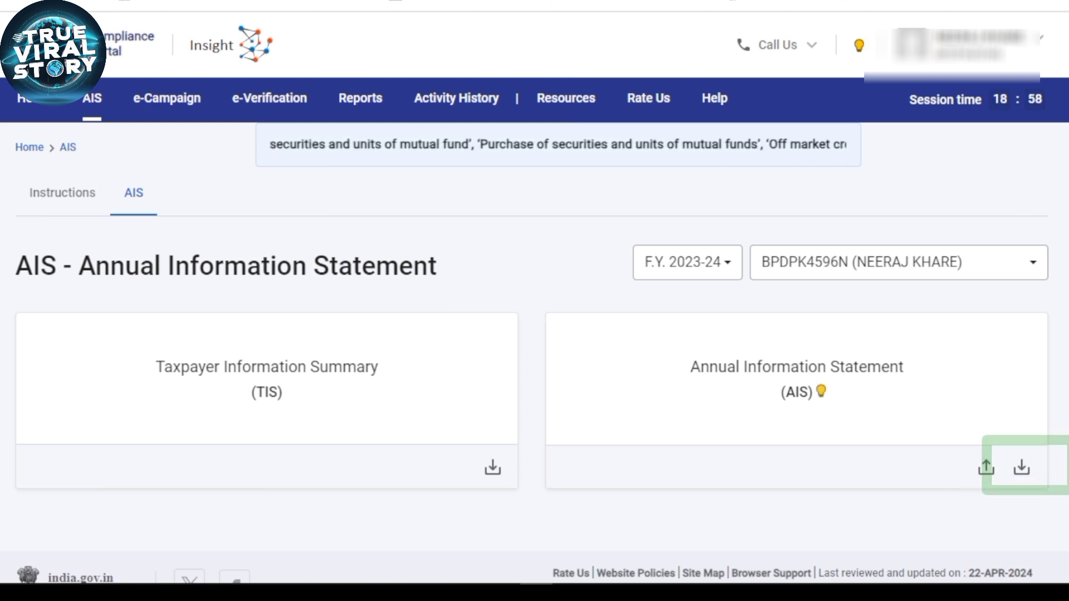
# Download the Annual Information Statement as a PDF and close the download options
pyautogui.click(1022, 468)
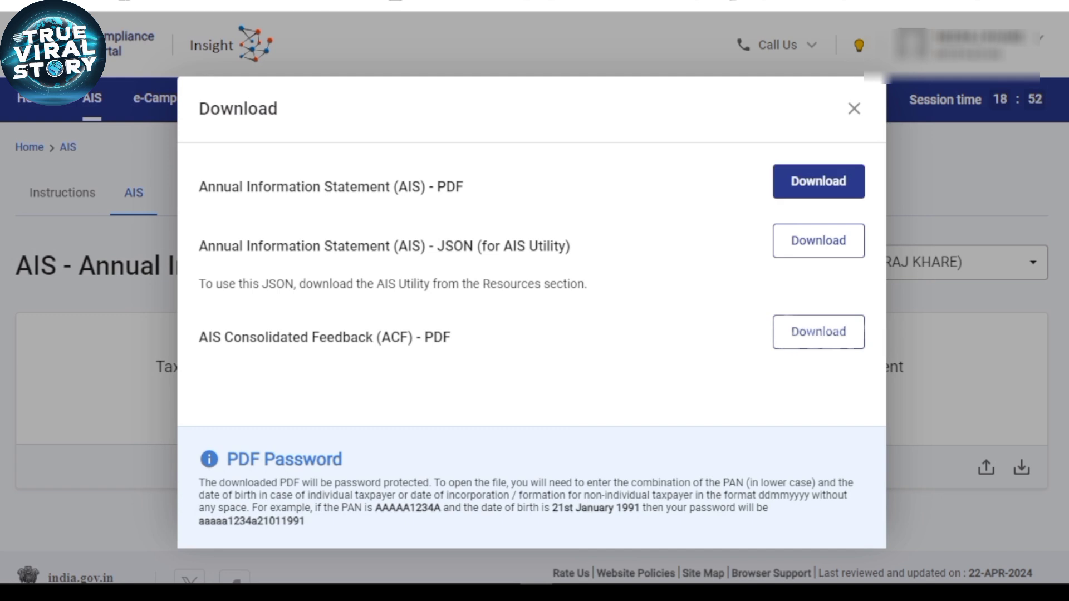
pyautogui.click(819, 182)
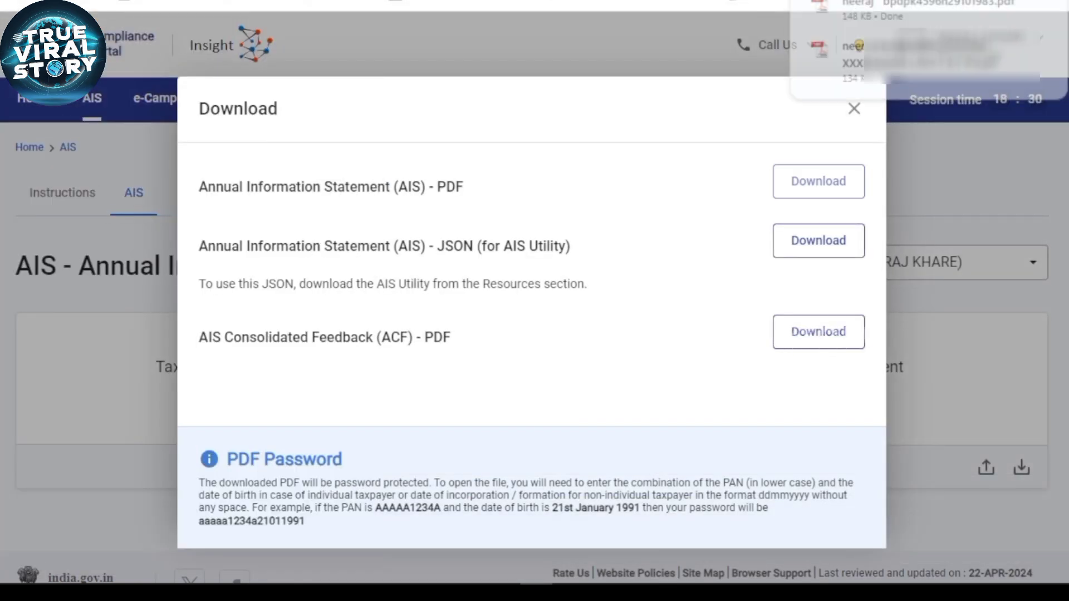
pyautogui.click(854, 109)
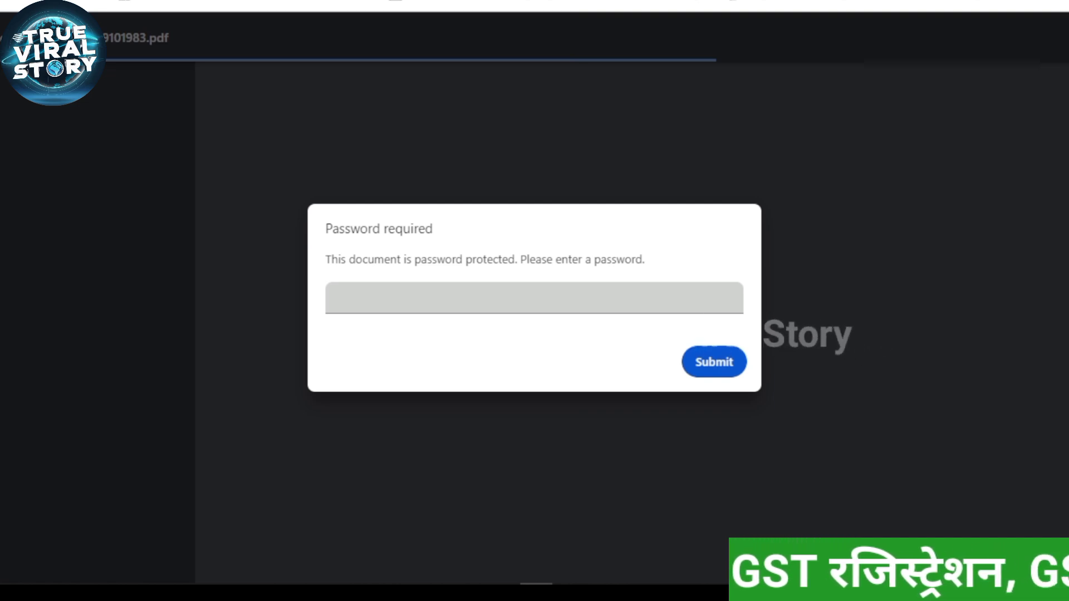
# Unlock the AIS PDF with its password and scroll through its TDS entries
pyautogui.click(533, 298)
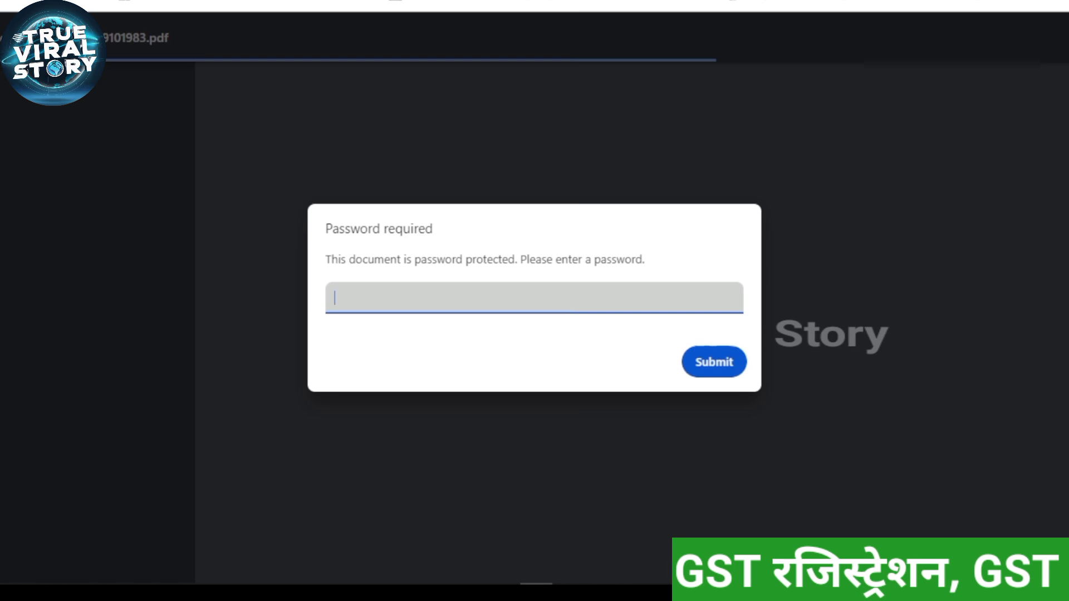
pyautogui.hotkey('ctrl', 'v')
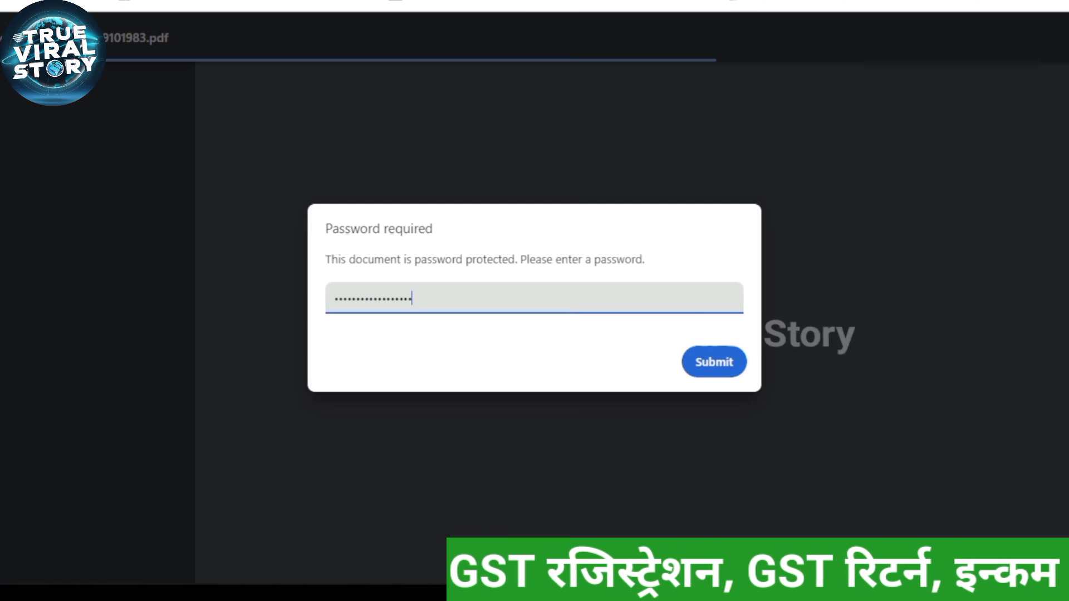
pyautogui.press('Return')
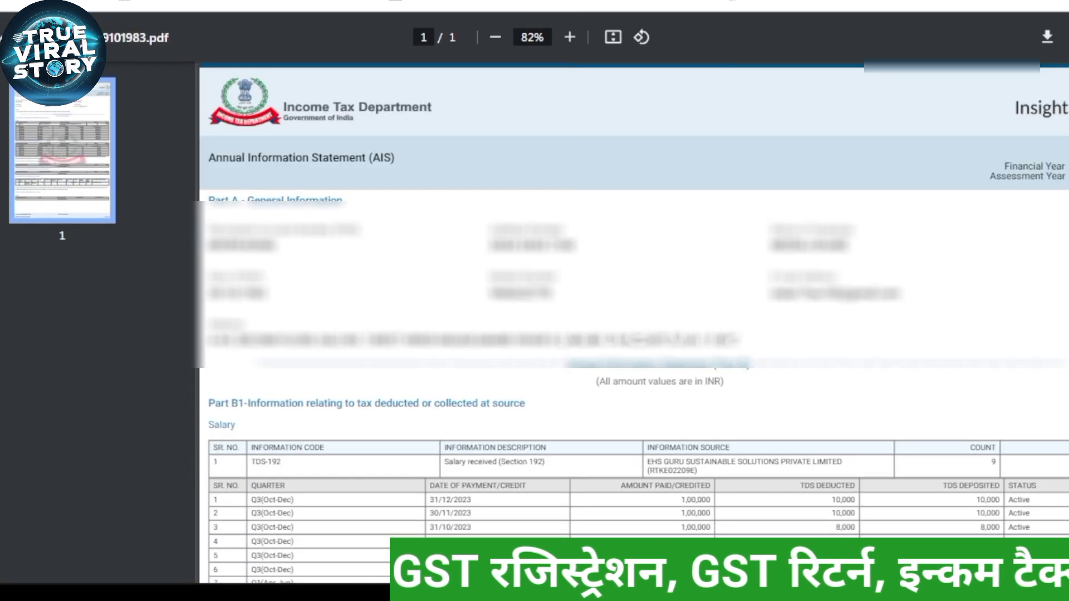
pyautogui.scroll(-10, 633, 323)
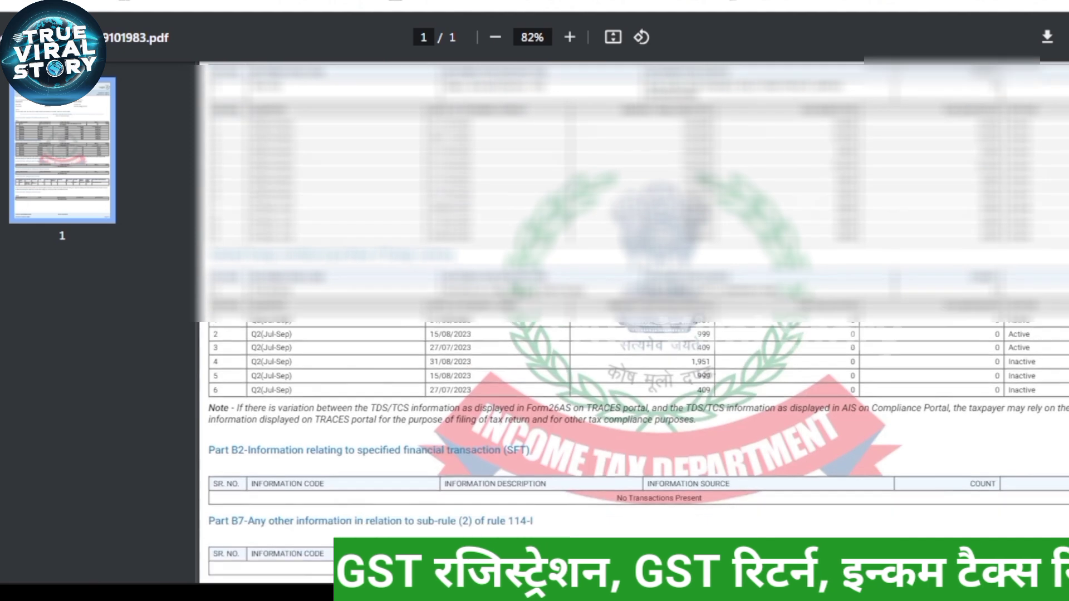
pyautogui.scroll(-8, 633, 323)
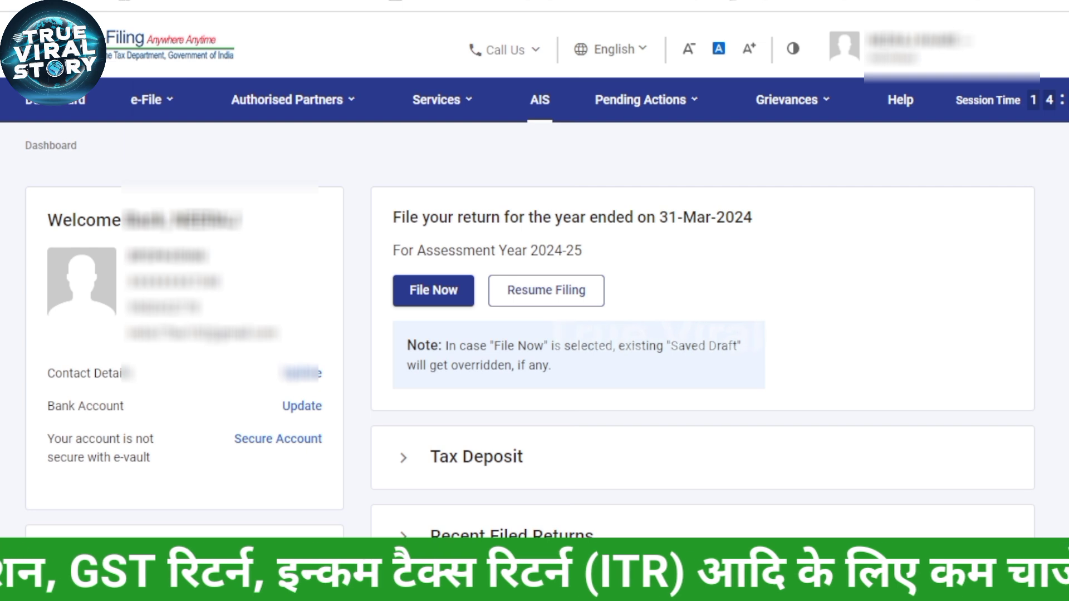
# Go to File Income Tax Return under e-File and select assessment year 2024-25
pyautogui.click(151, 100)
pyautogui.moveTo(204, 146)
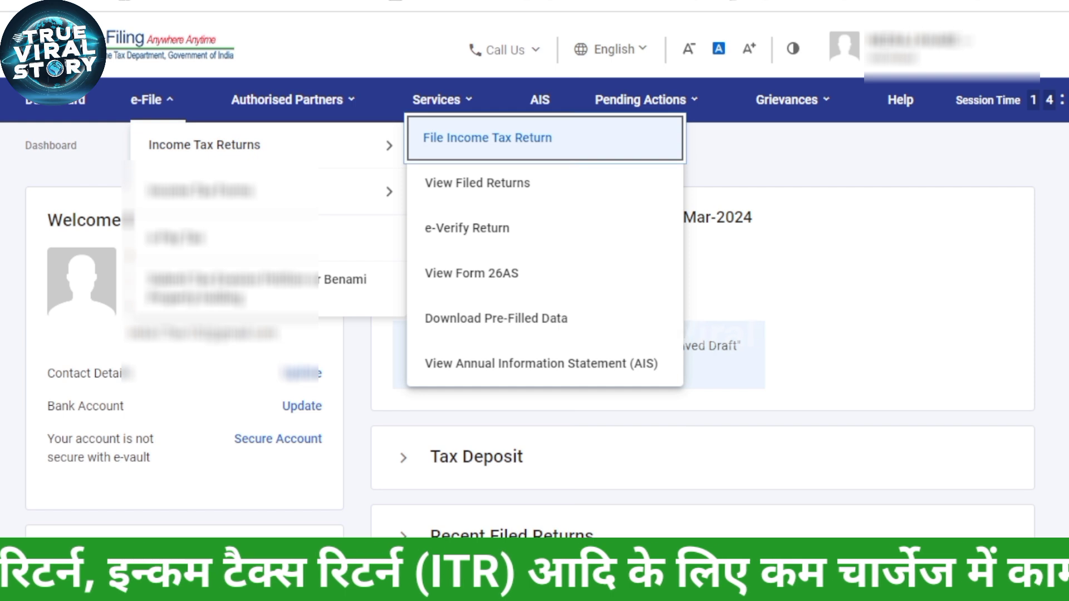
pyautogui.click(518, 135)
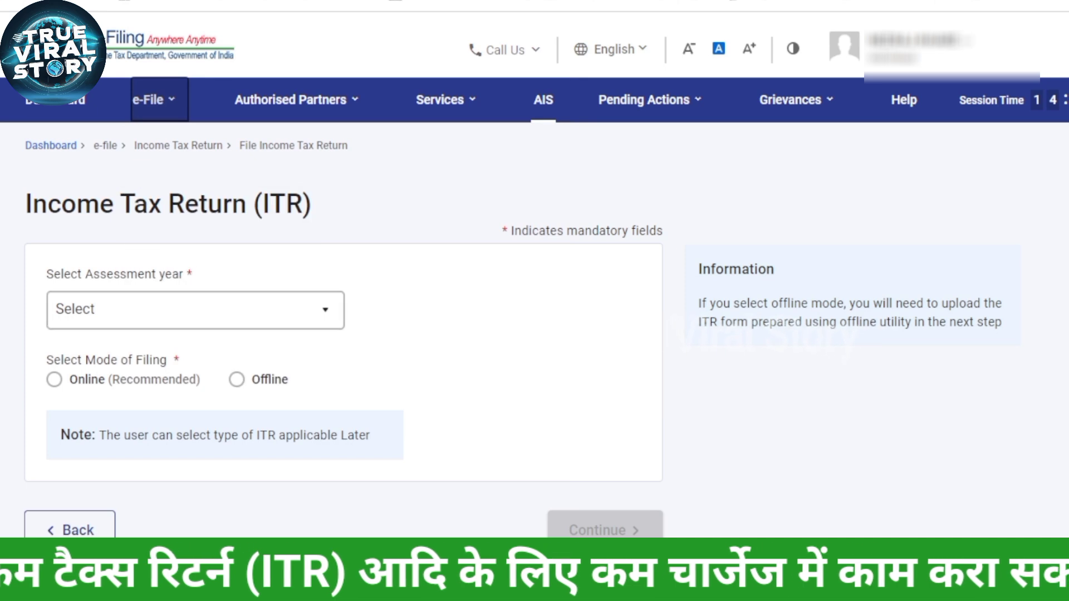
pyautogui.scroll(-2, 534, 301)
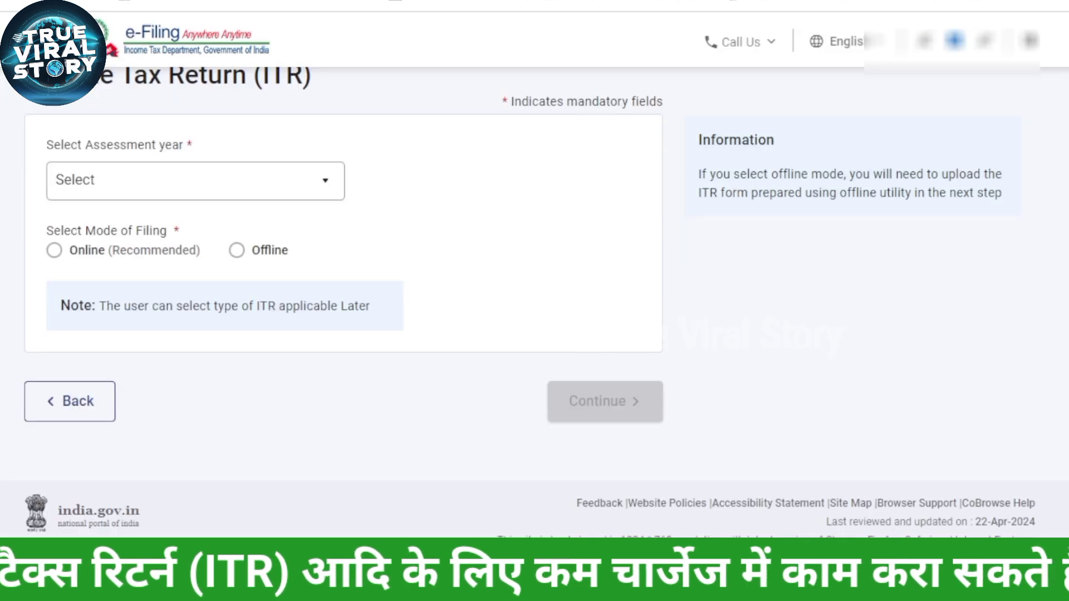
pyautogui.click(195, 181)
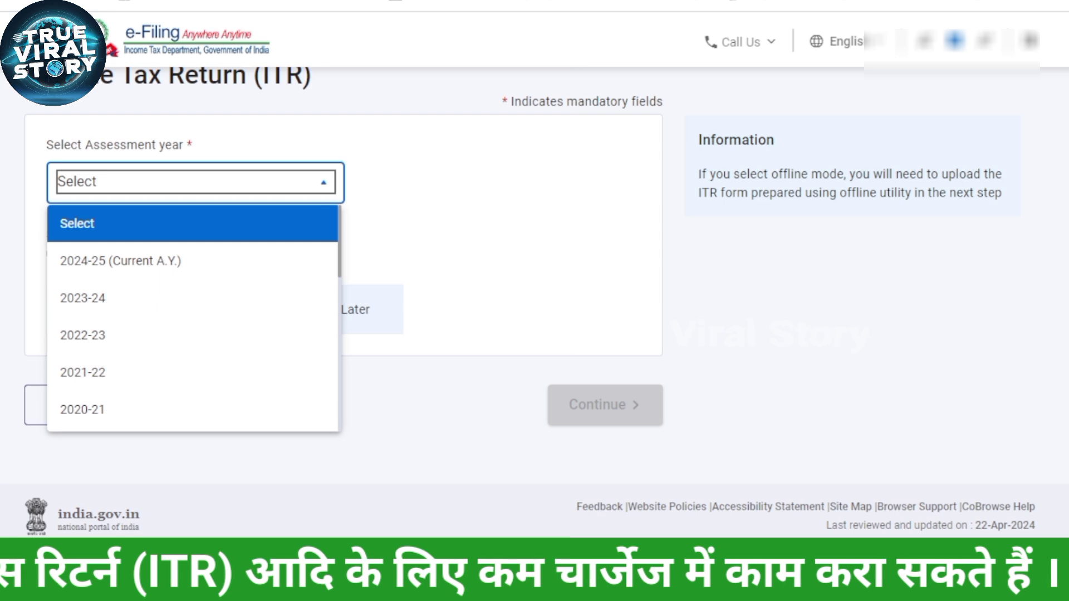
pyautogui.click(167, 261)
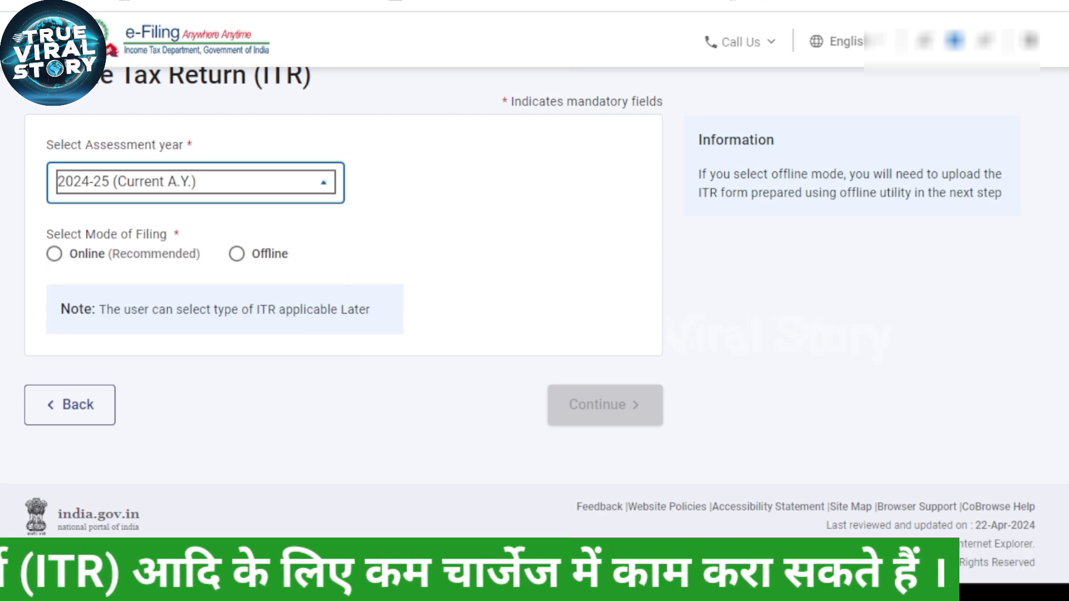
# Choose Online filing, start a new filing instead of the draft, and continue as Individual
pyautogui.click(54, 253)
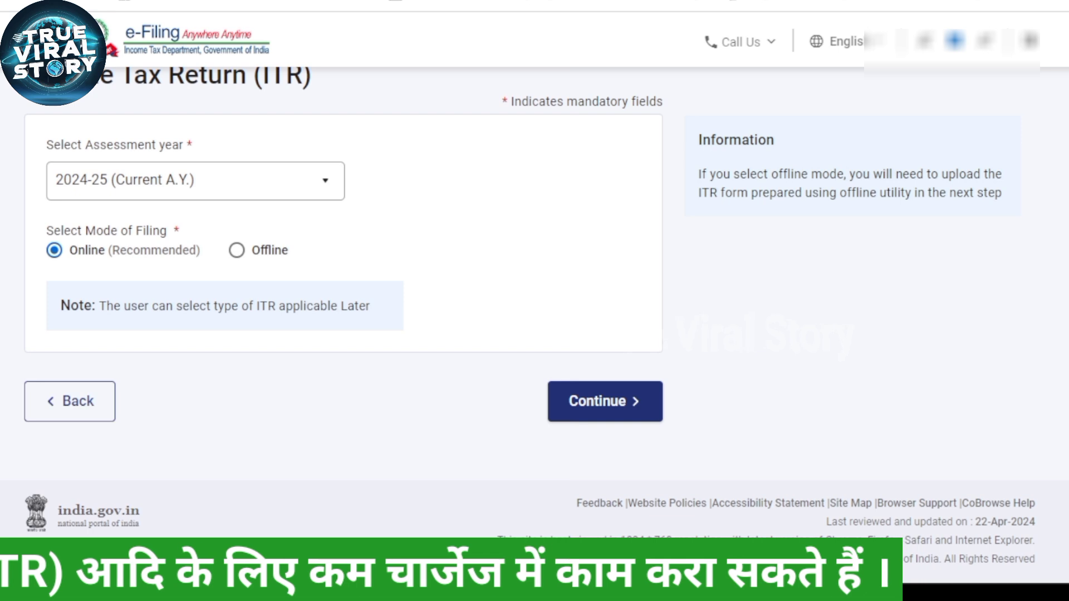
pyautogui.click(605, 402)
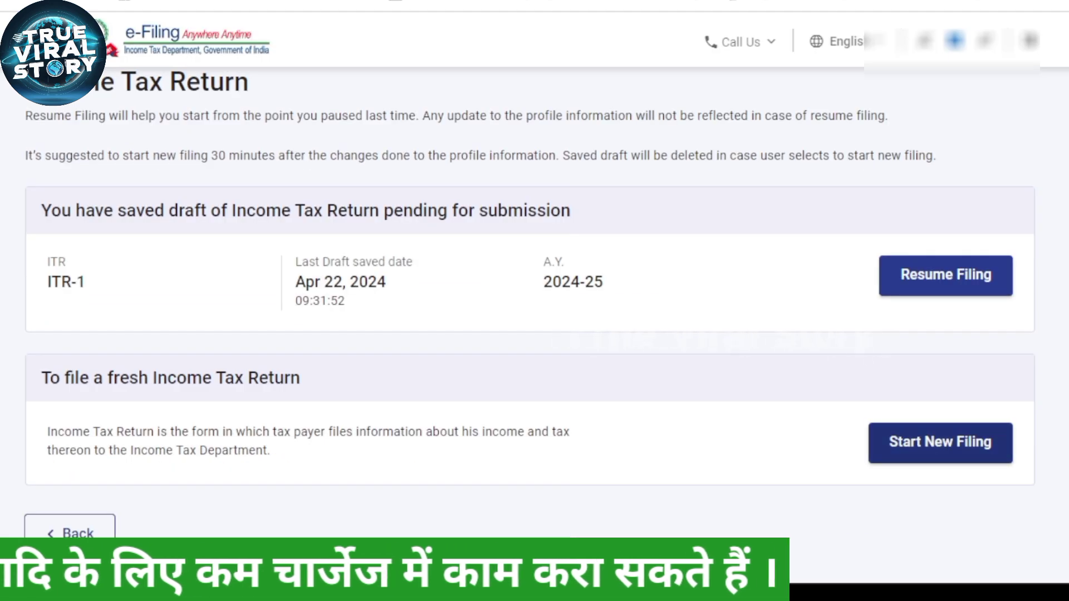
pyautogui.click(941, 442)
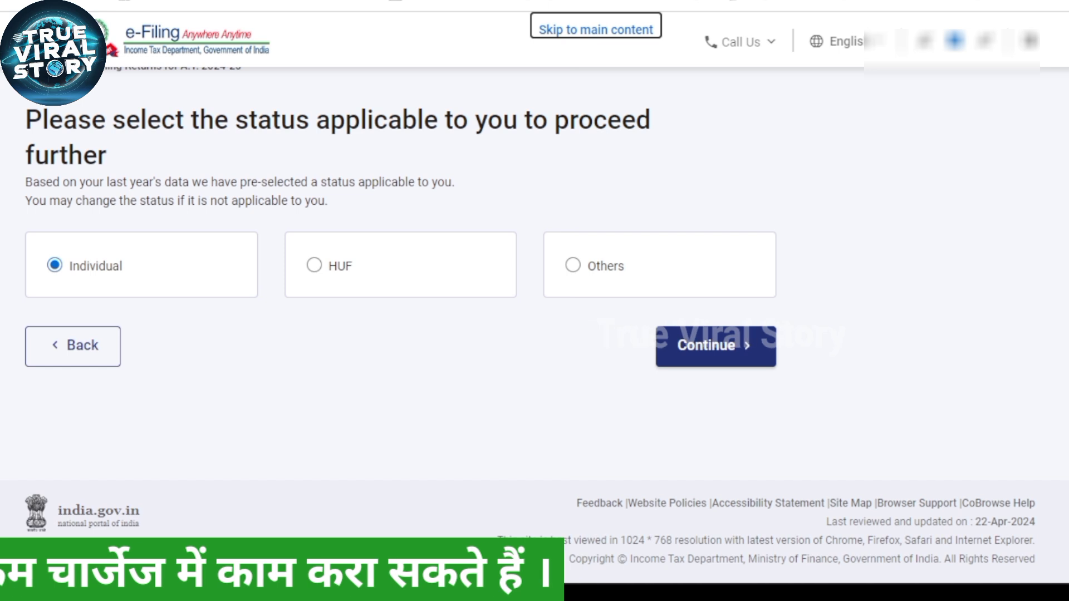
pyautogui.click(716, 346)
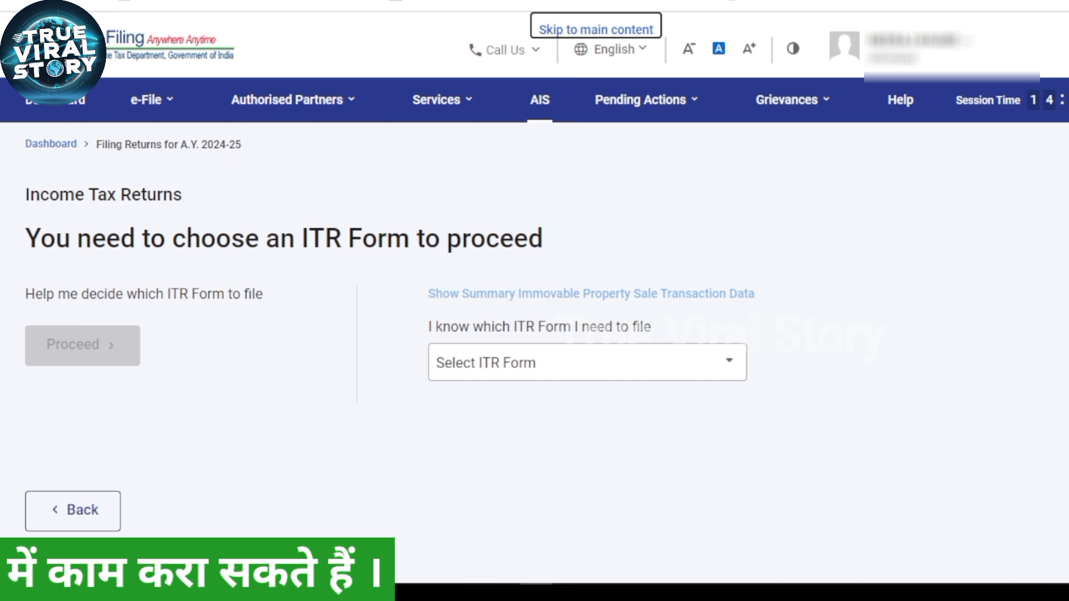
# Select ITR-1 from the form list and proceed with ITR 1
pyautogui.click(588, 362)
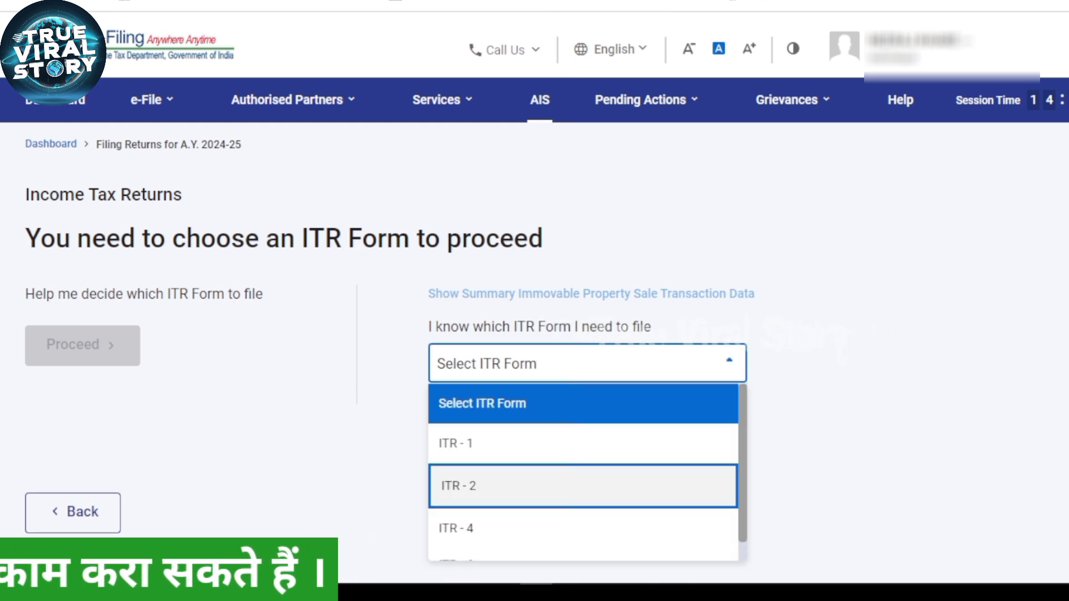
pyautogui.scroll(-1, 584, 477)
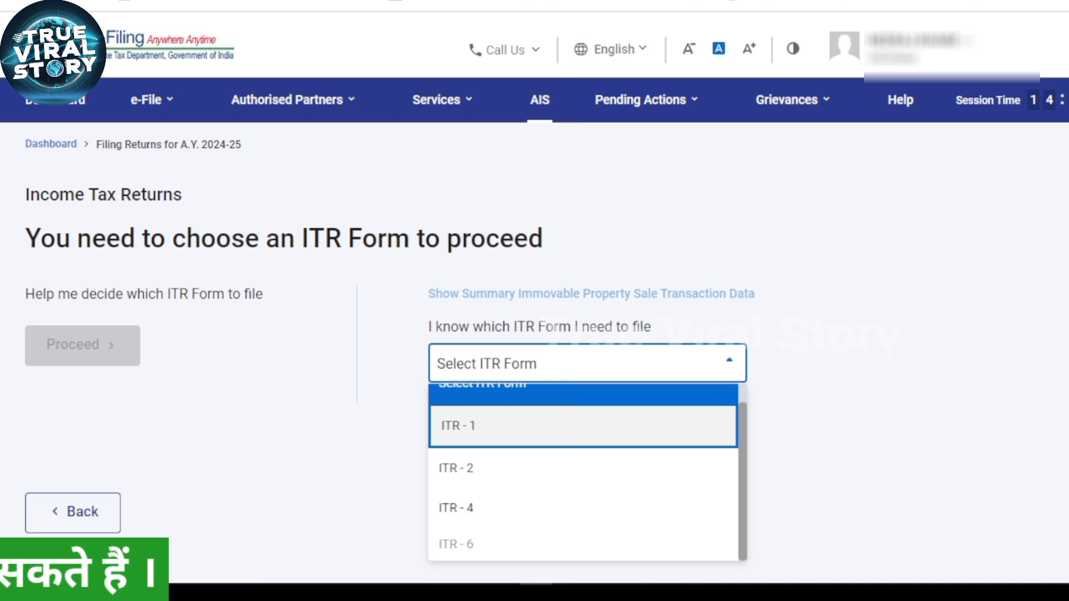
pyautogui.click(584, 426)
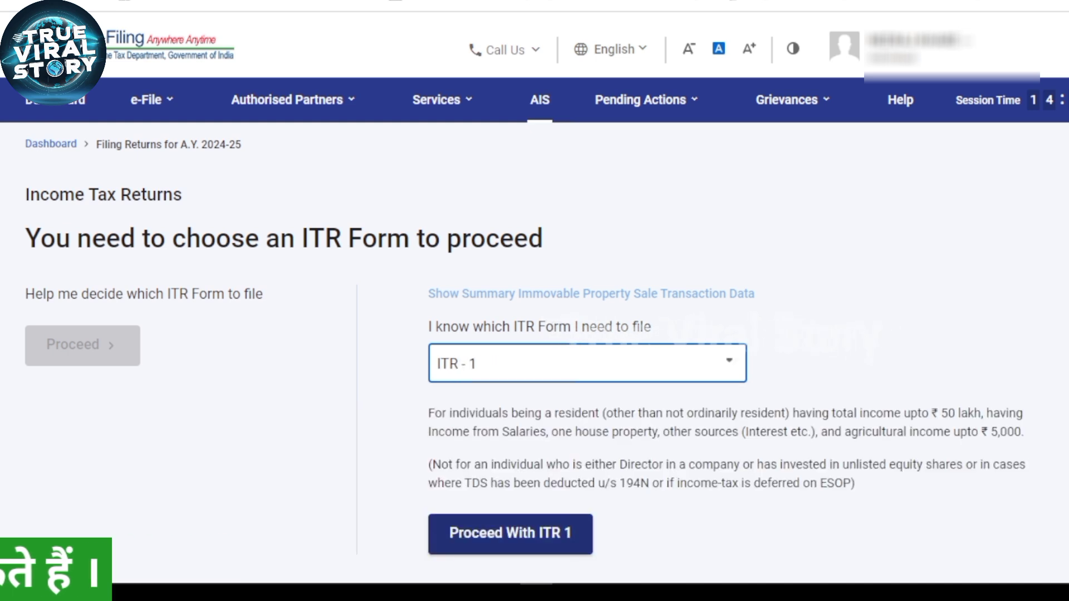
pyautogui.click(510, 534)
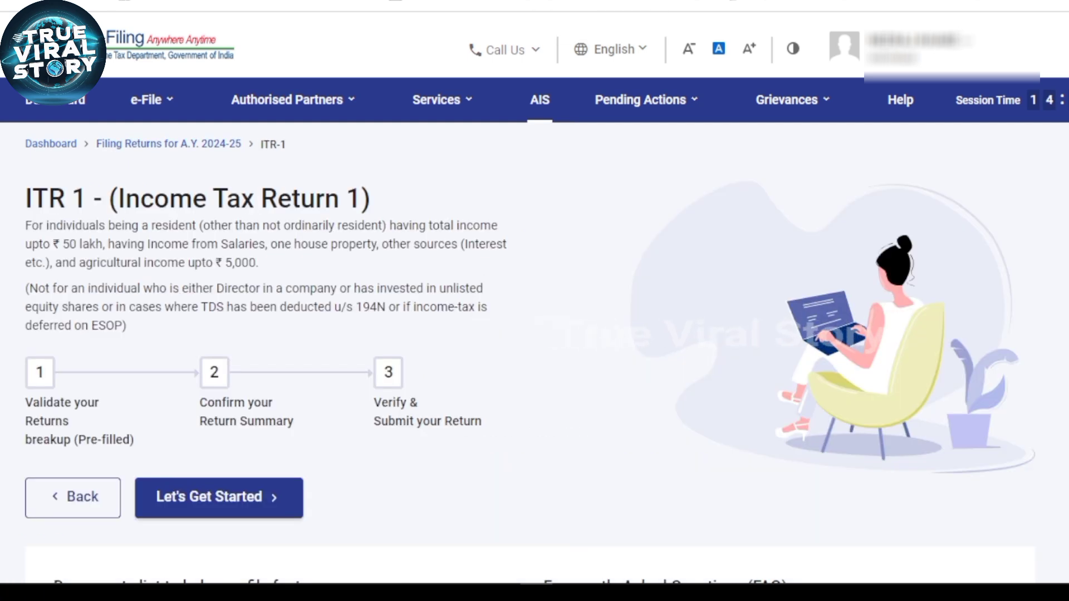
# Begin ITR-1, review the exemption-limit and Seventh Proviso reasons, then pick Others and continue
pyautogui.click(219, 497)
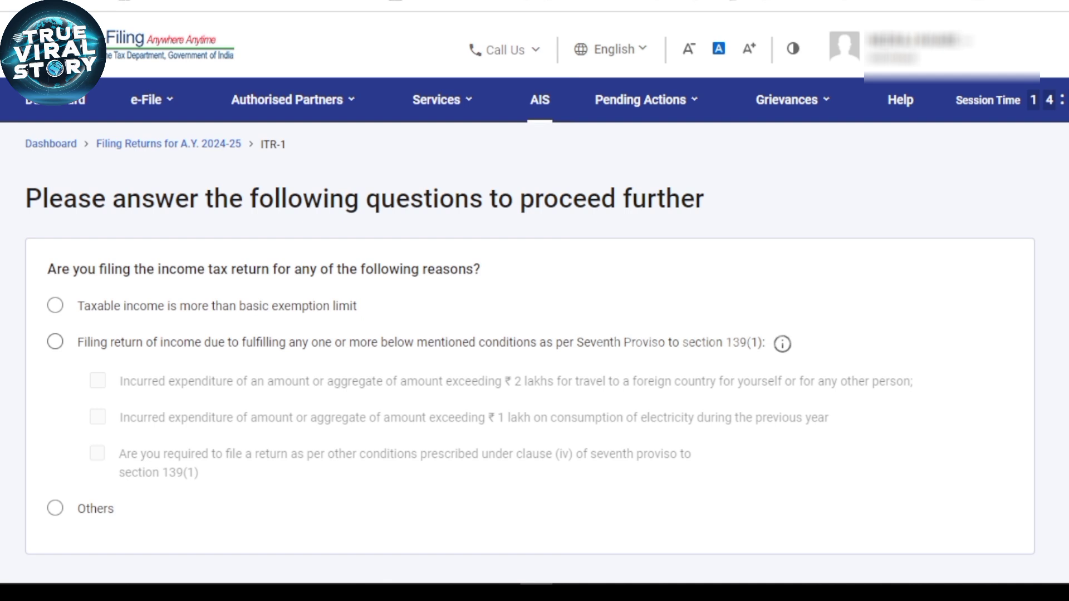
pyautogui.scroll(-3, 534, 334)
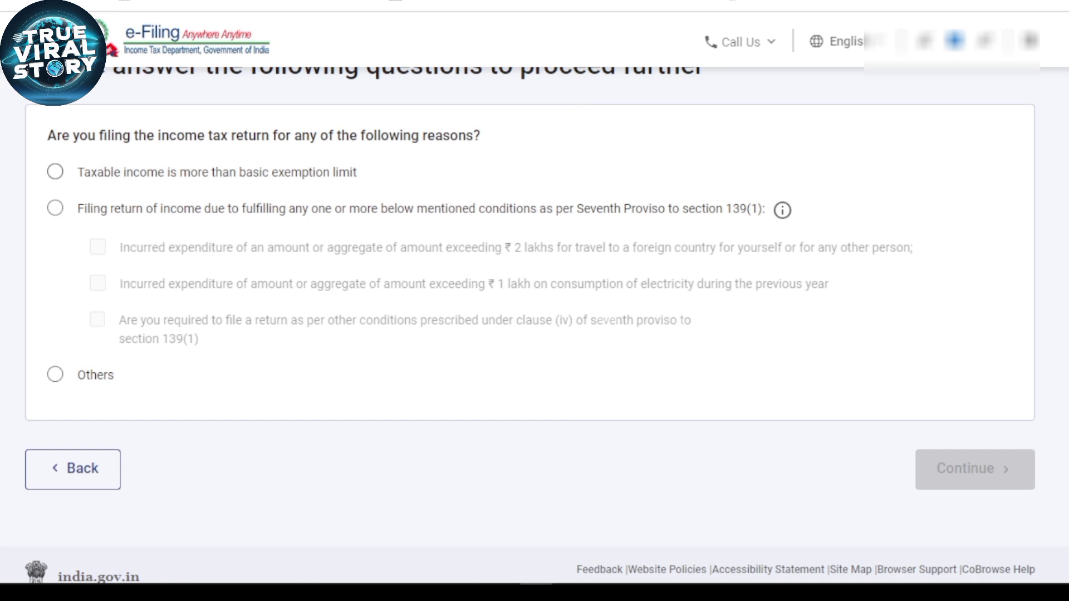
pyautogui.click(55, 172)
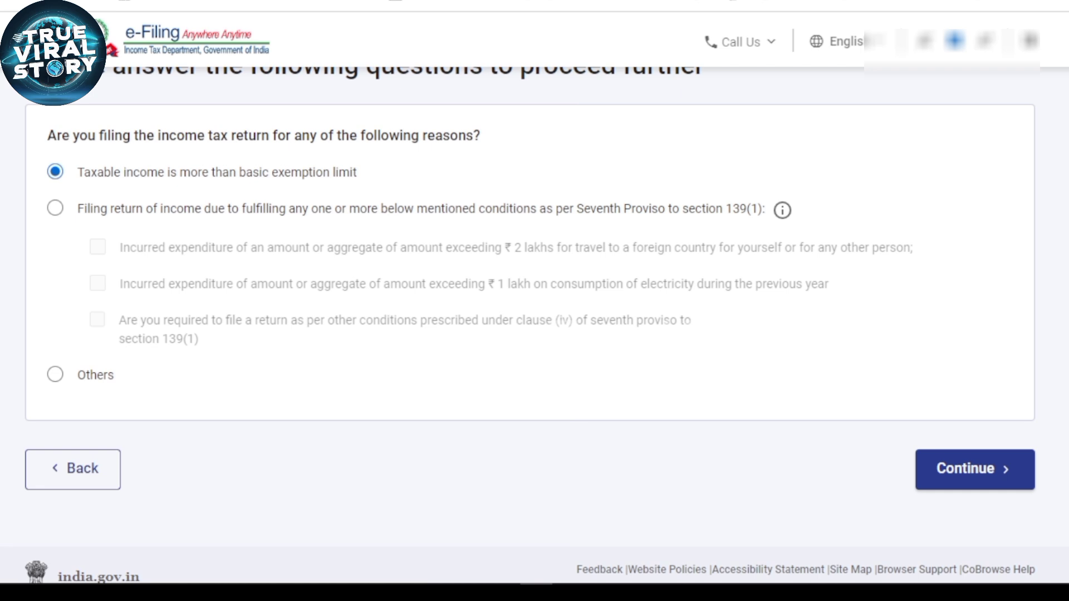
pyautogui.click(56, 208)
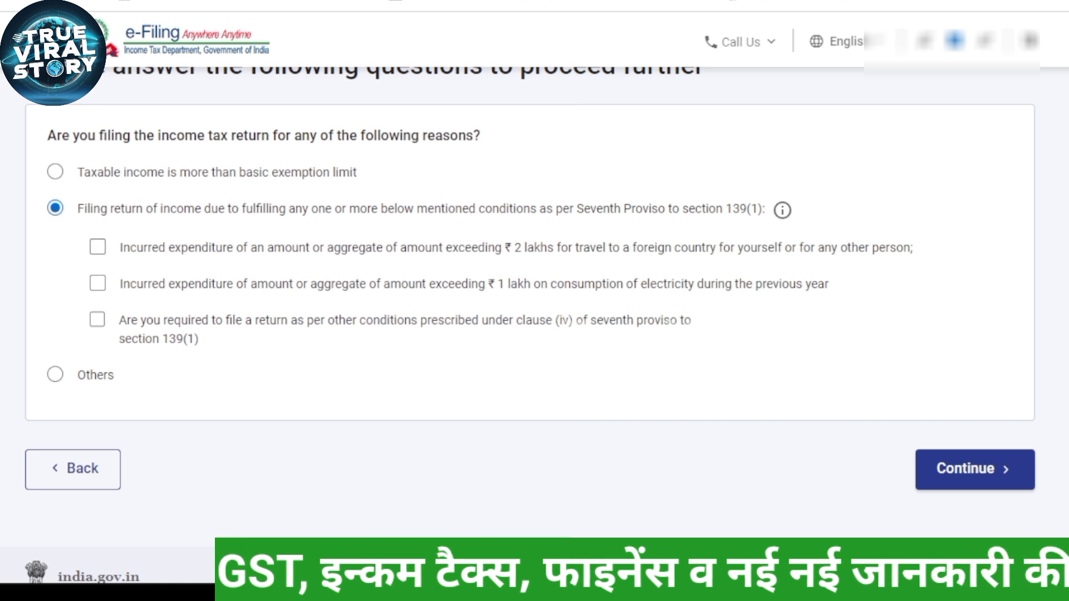
pyautogui.click(97, 247)
pyautogui.click(98, 283)
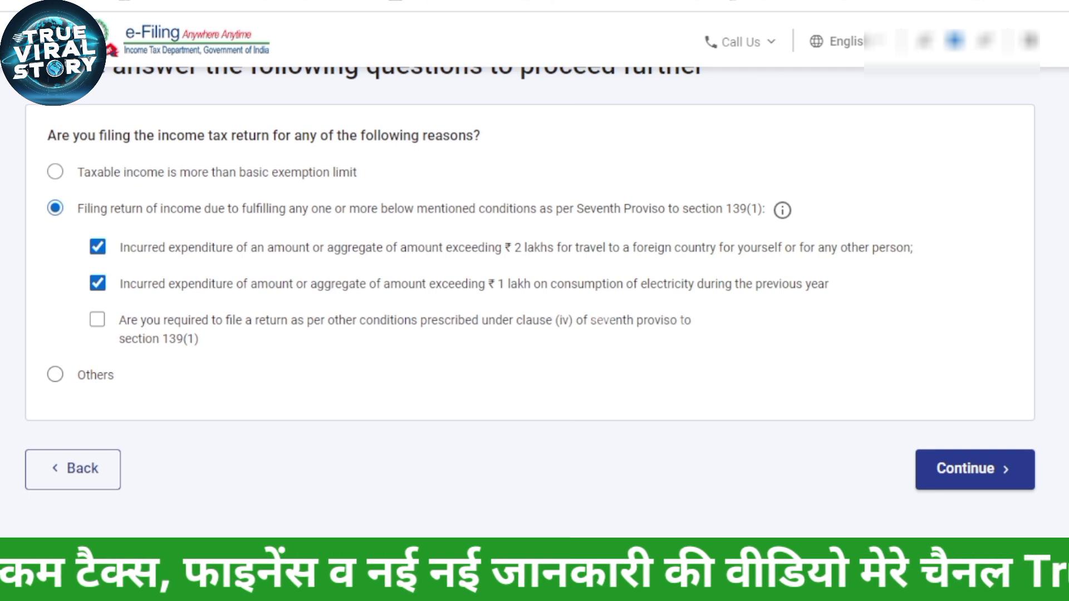
pyautogui.click(56, 375)
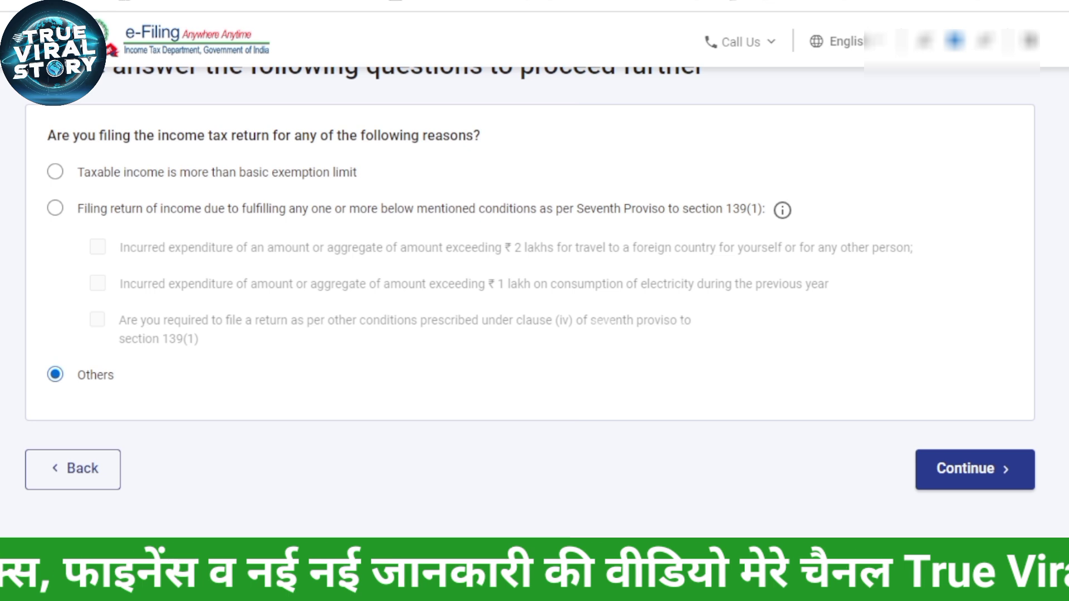
pyautogui.click(975, 470)
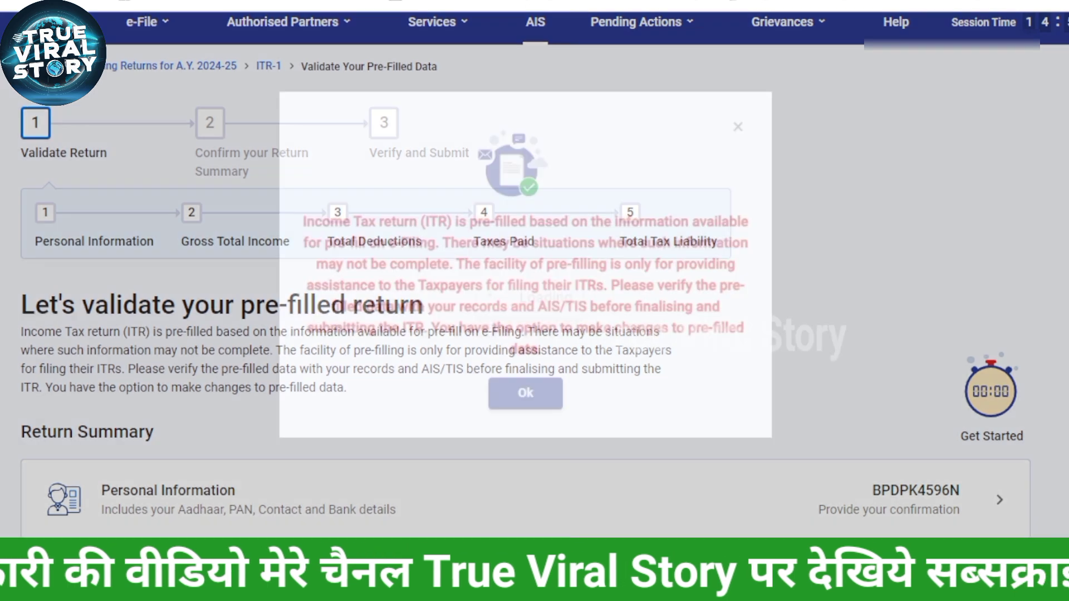
# Dismiss the notice, review Gross Total Income ₹2,50,000 and Tax Paid ₹24,000, then open Personal Information
pyautogui.click(525, 425)
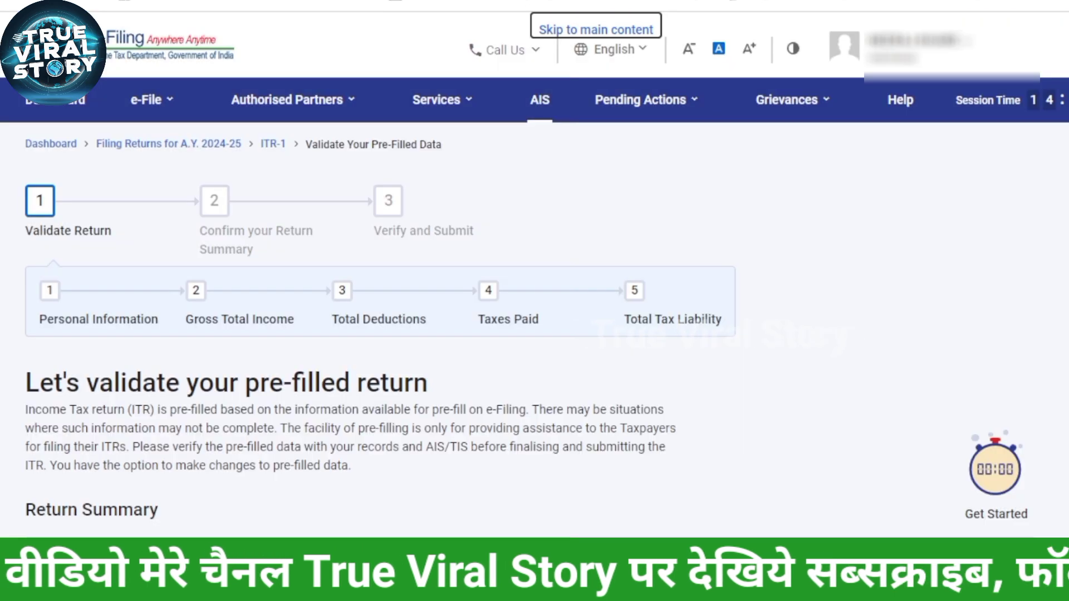
pyautogui.scroll(-4, 534, 300)
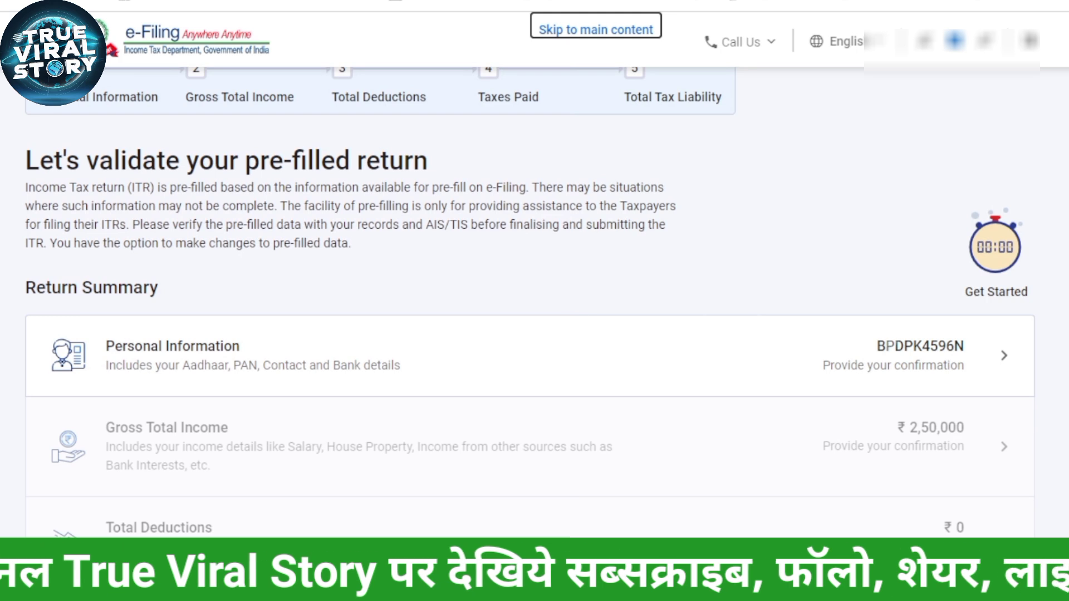
pyautogui.scroll(-2, 534, 301)
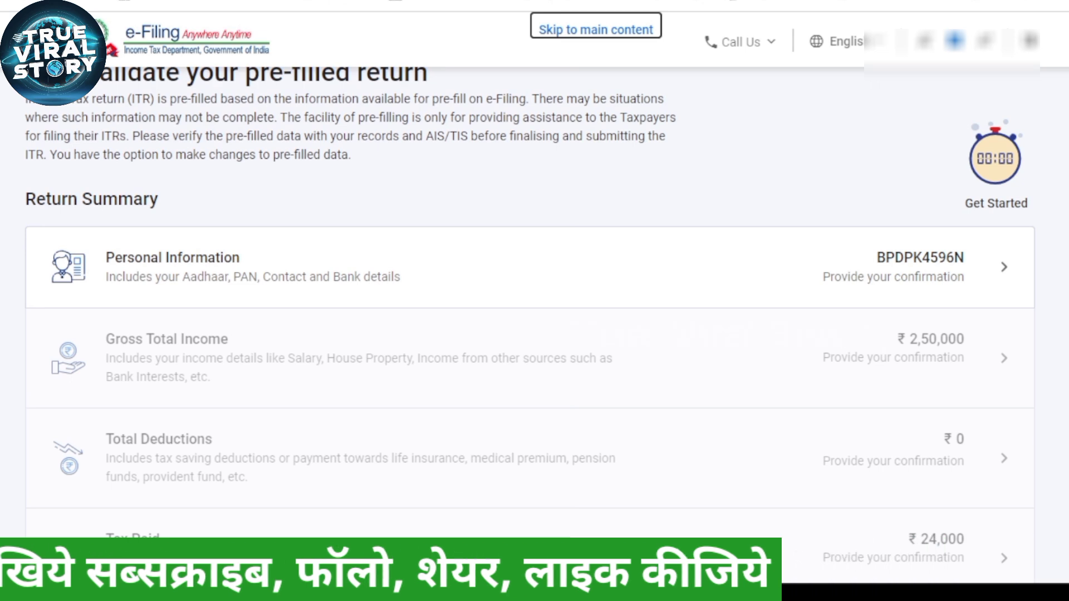
pyautogui.scroll(-2, 535, 300)
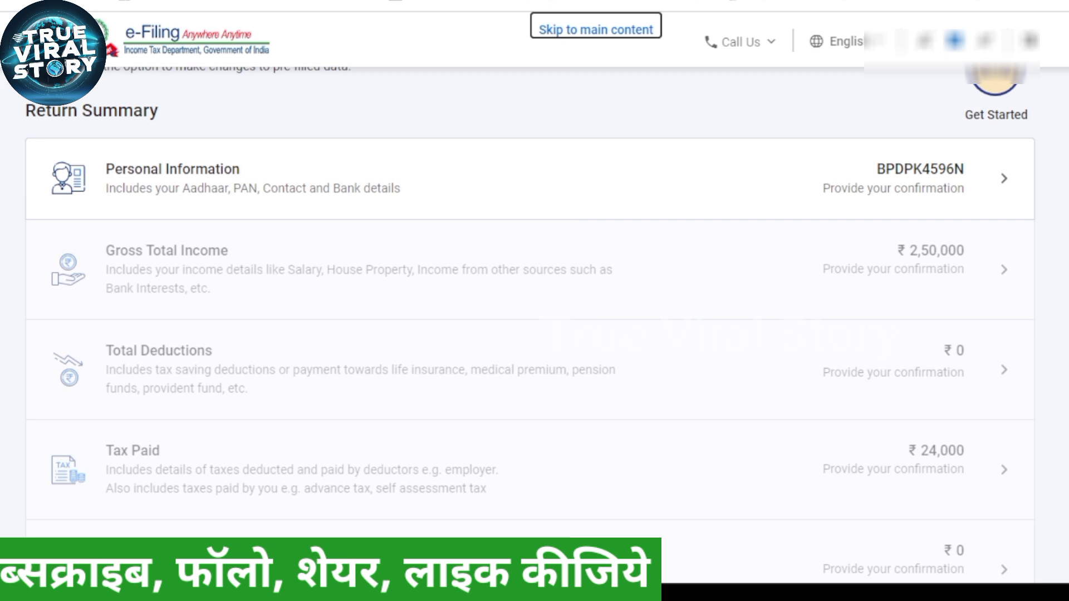
pyautogui.scroll(-2, 529, 334)
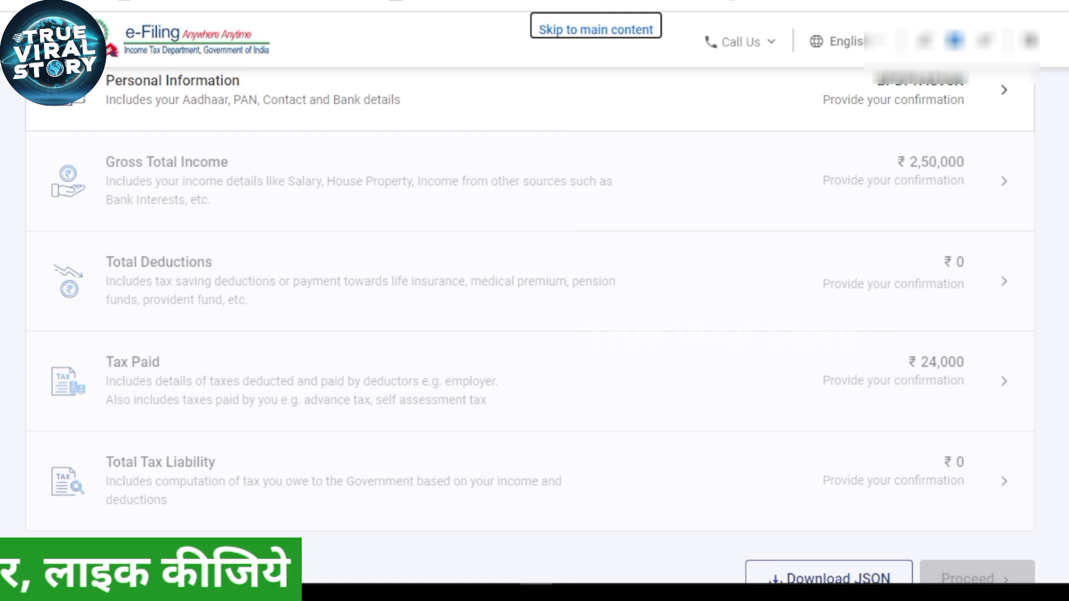
pyautogui.scroll(5, 529, 334)
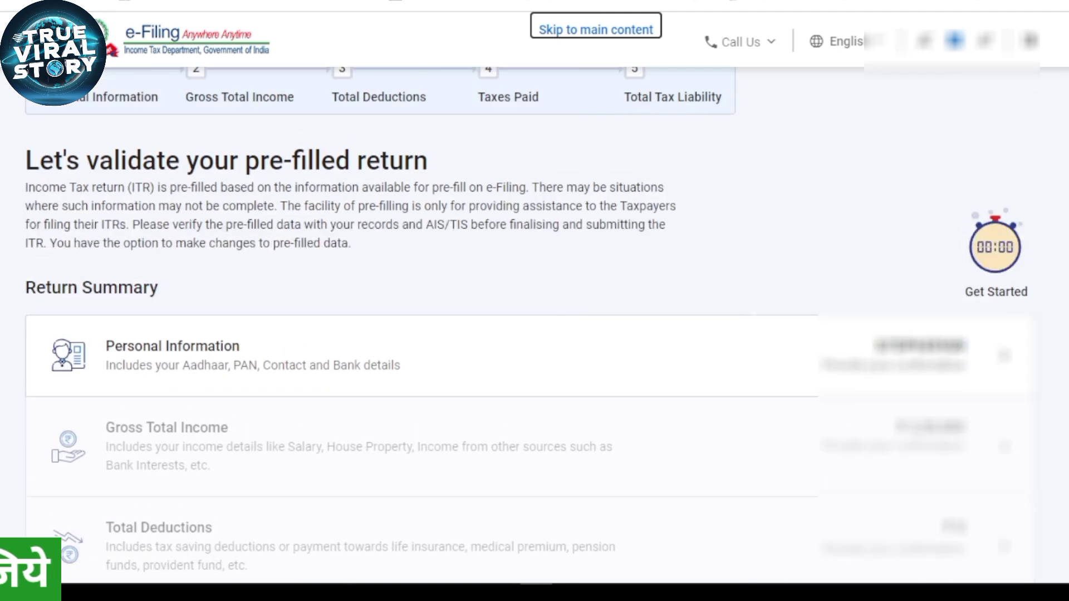
pyautogui.click(529, 356)
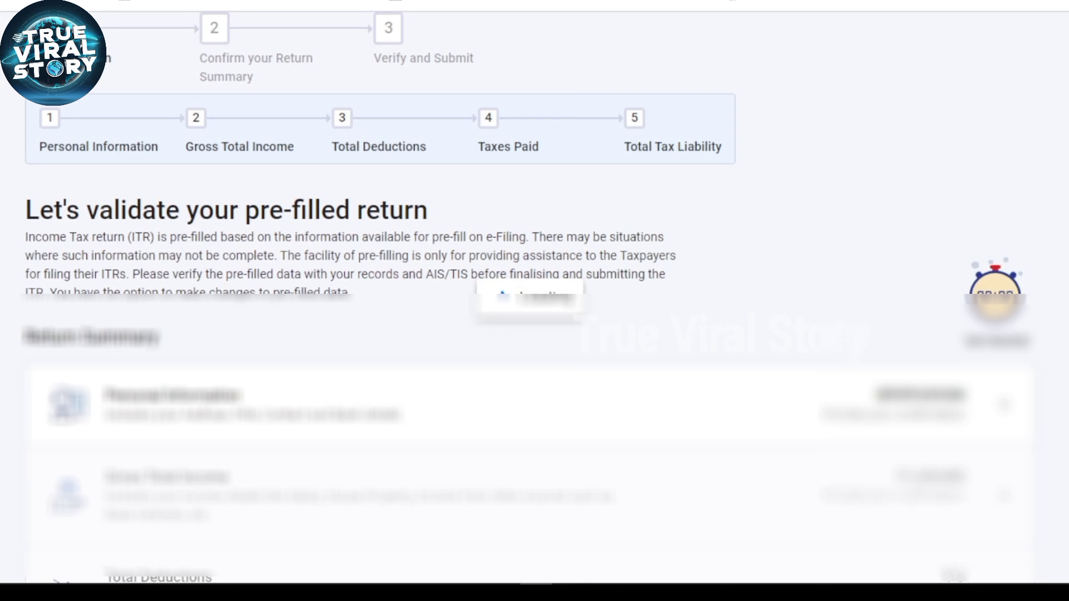
pyautogui.scroll(-5, 529, 323)
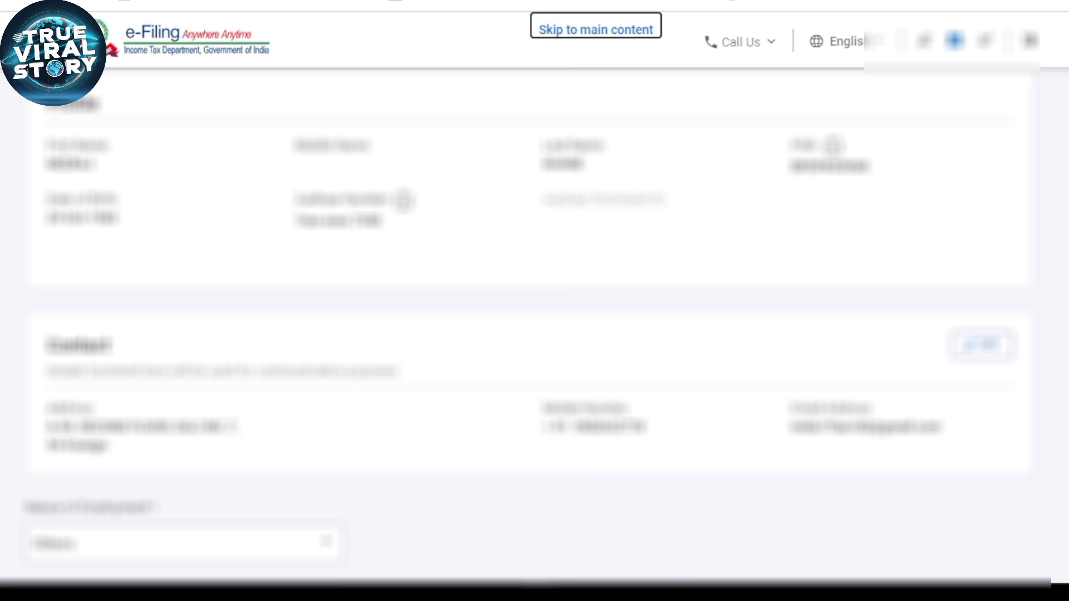
pyautogui.scroll(-7, 529, 323)
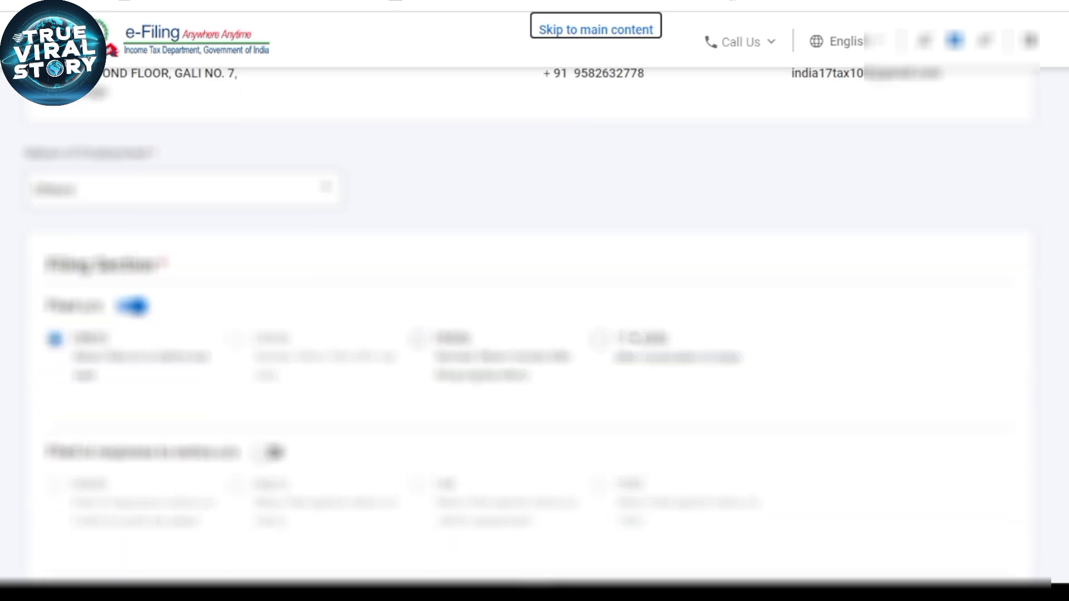
pyautogui.scroll(7, 529, 323)
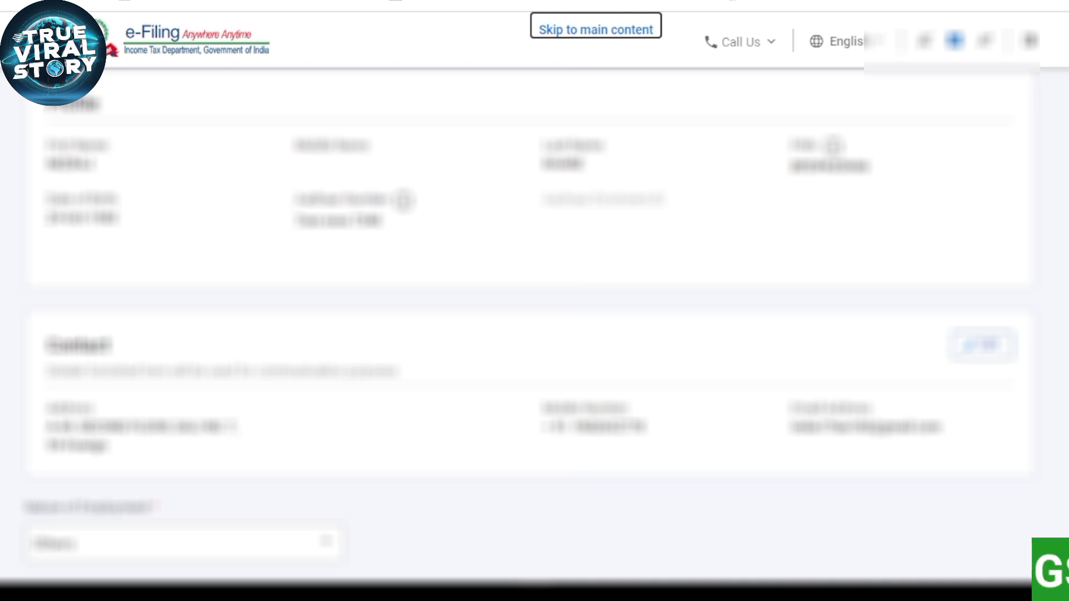
pyautogui.scroll(-2, 535, 323)
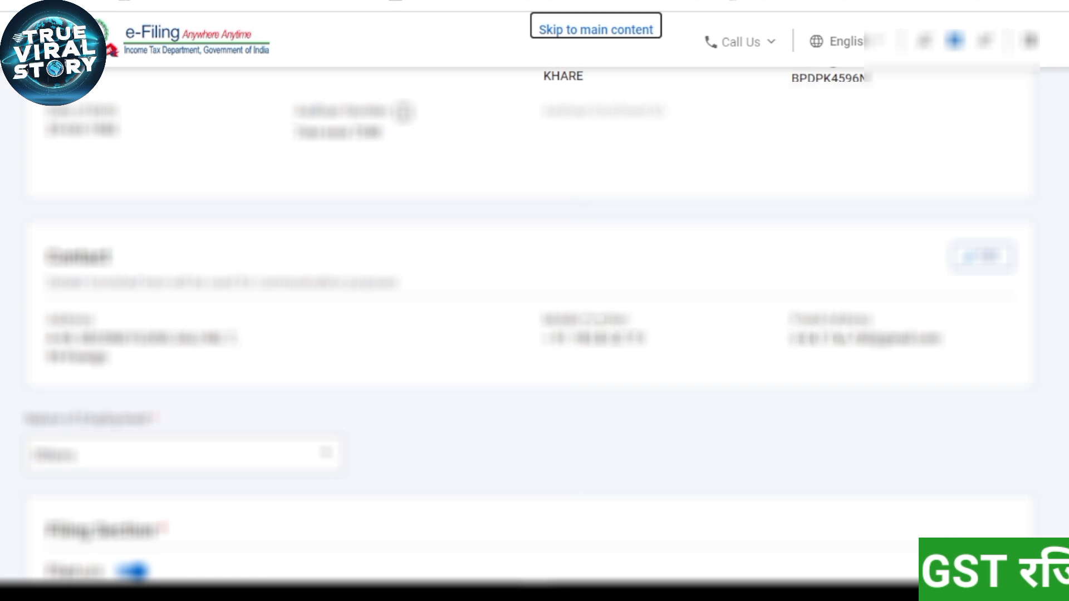
# Edit the Contact card, select the address country, and move to the PIN code field
pyautogui.click(983, 256)
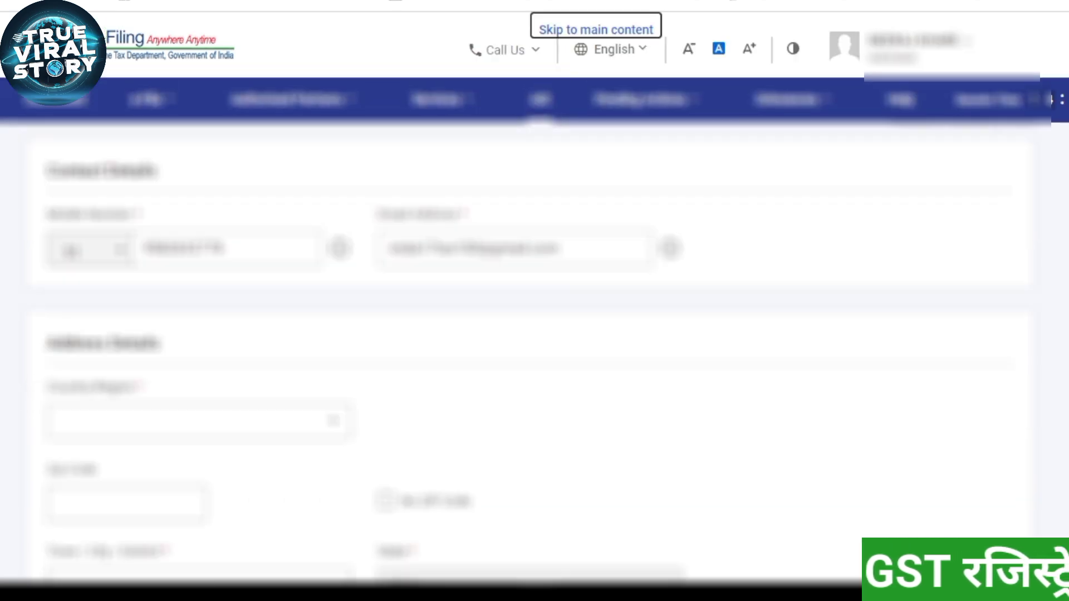
pyautogui.scroll(-2, 535, 323)
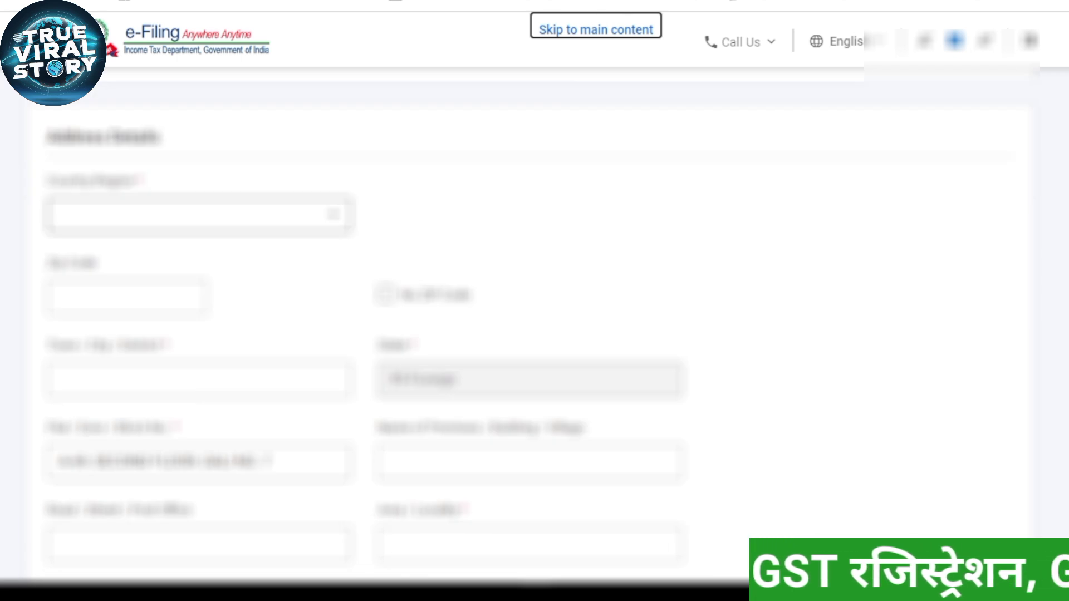
pyautogui.click(333, 214)
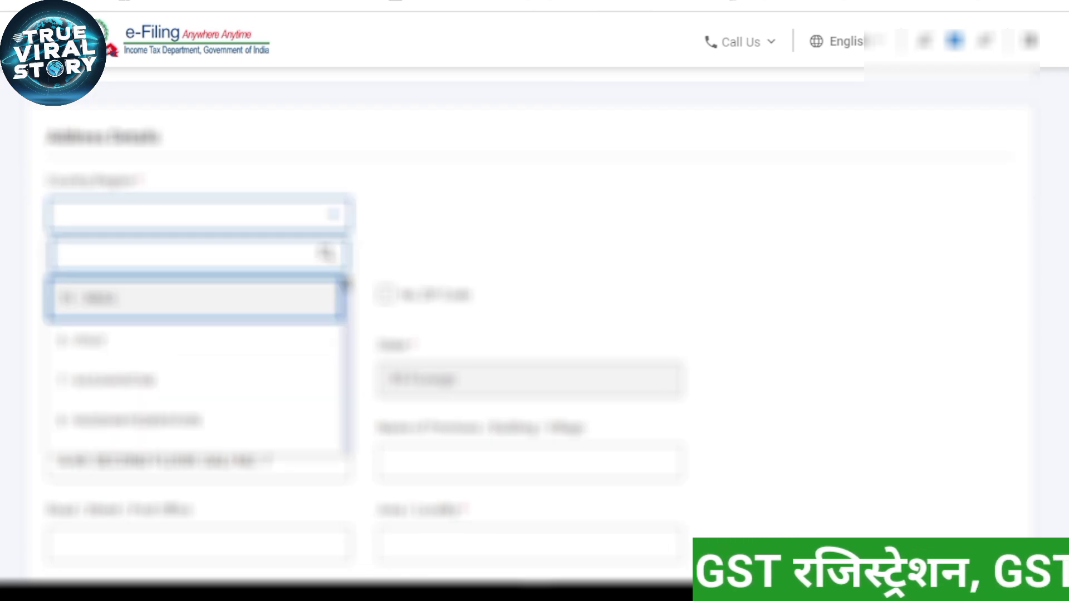
pyautogui.click(337, 290)
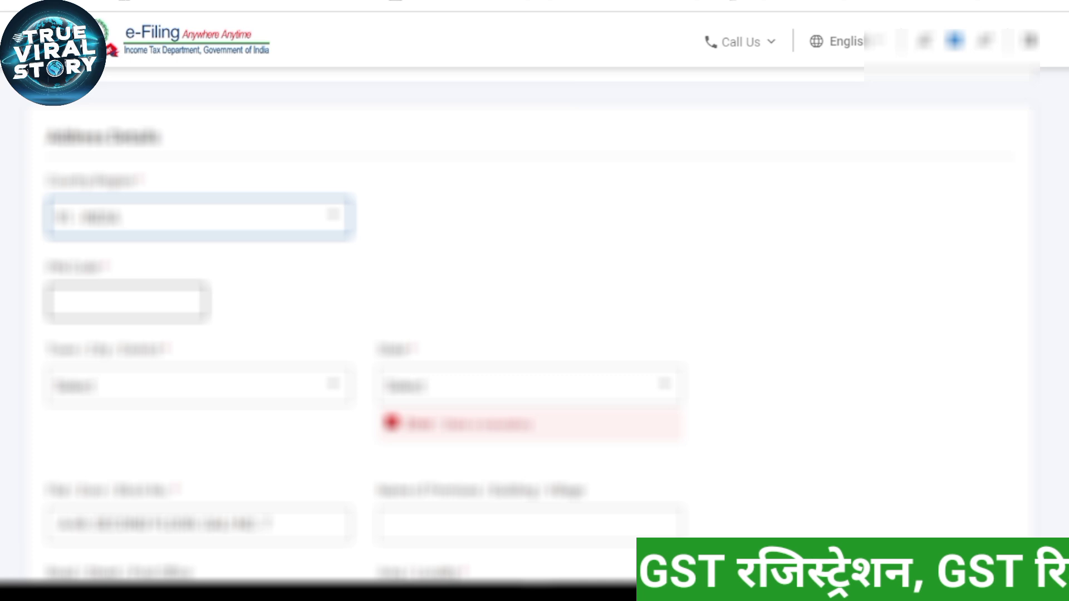
pyautogui.click(127, 302)
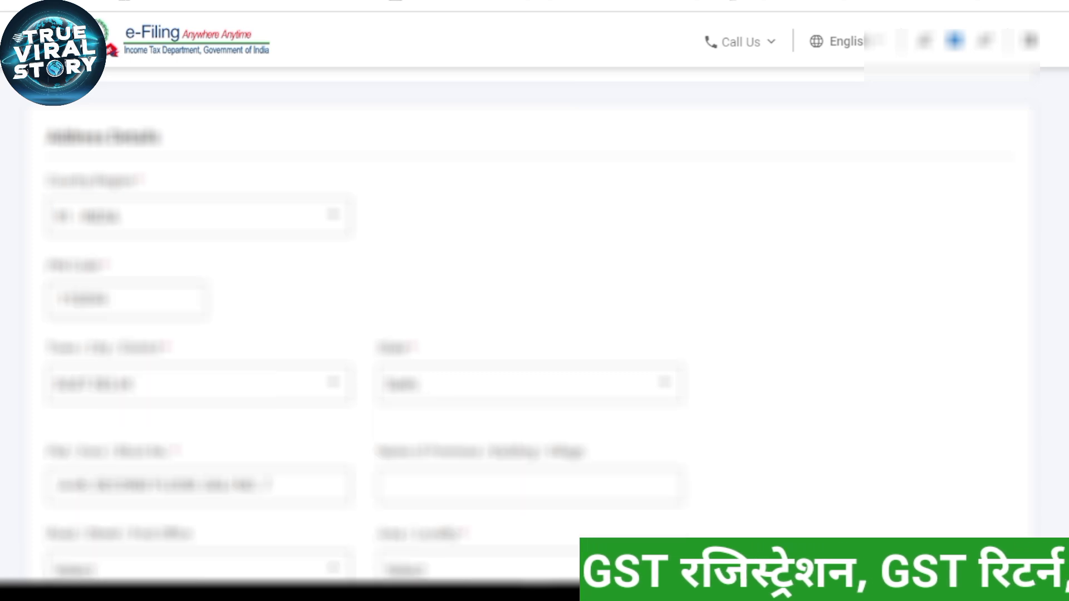
# Choose the Road/Street/Post Office value and bring up the Area/Locality choices
pyautogui.scroll(-2, 529, 322)
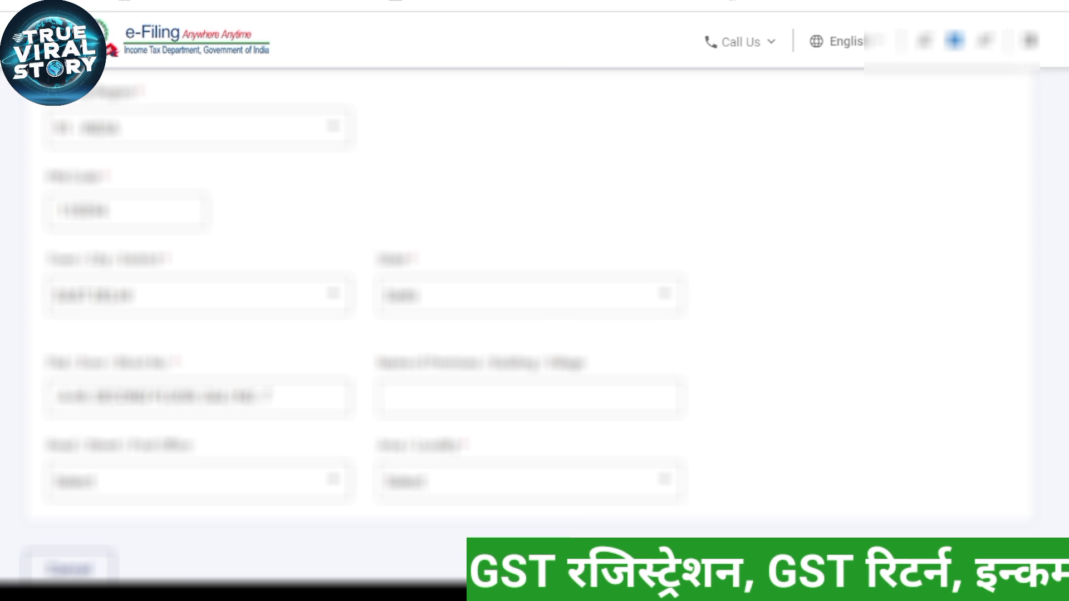
pyautogui.scroll(-2, 529, 300)
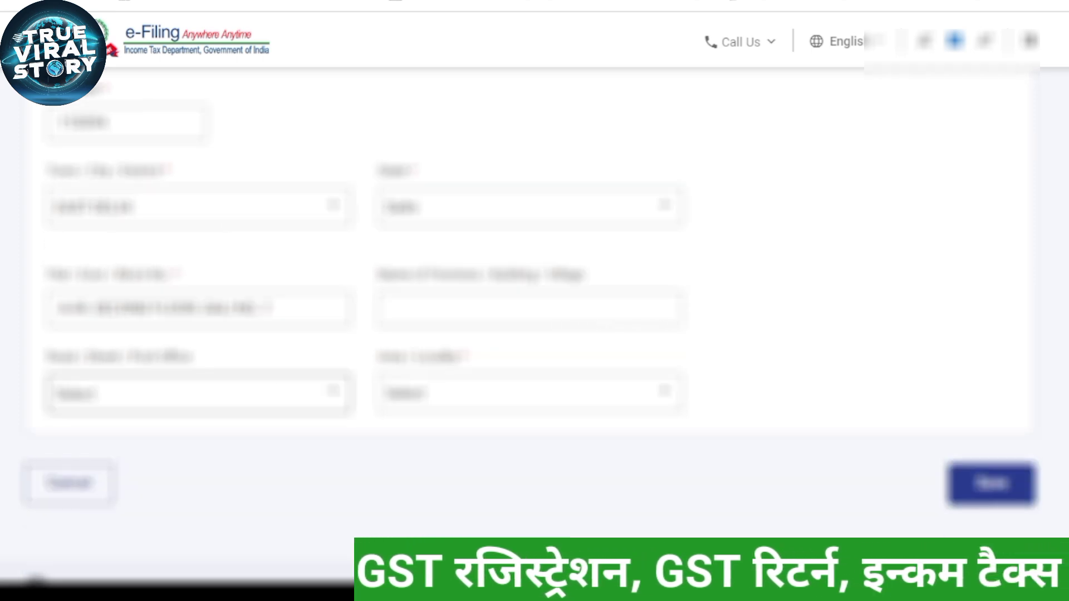
pyautogui.click(200, 393)
pyautogui.scroll(-3, 195, 312)
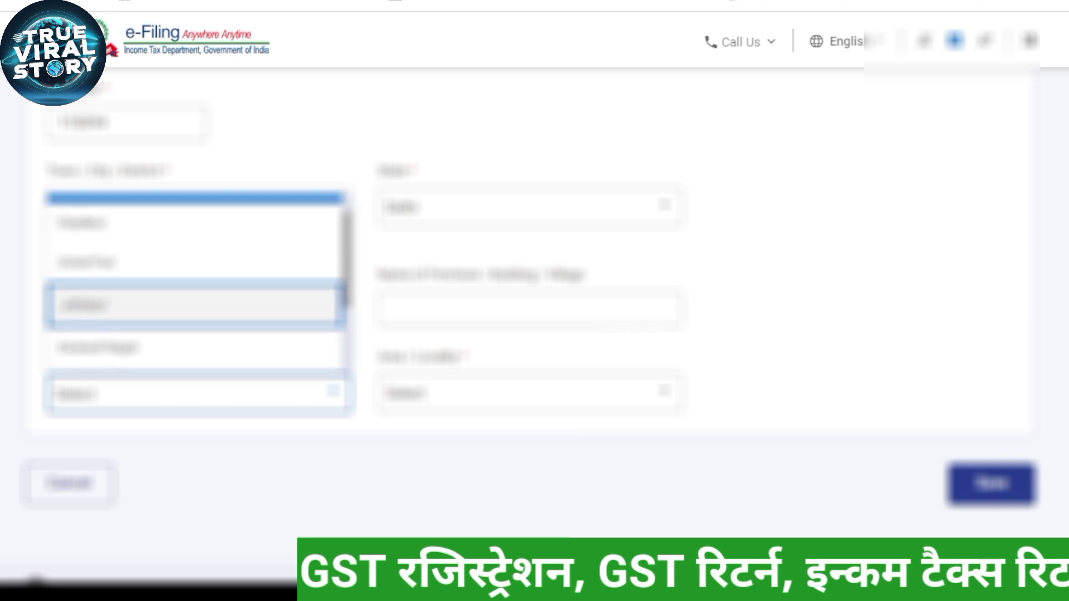
pyautogui.click(194, 270)
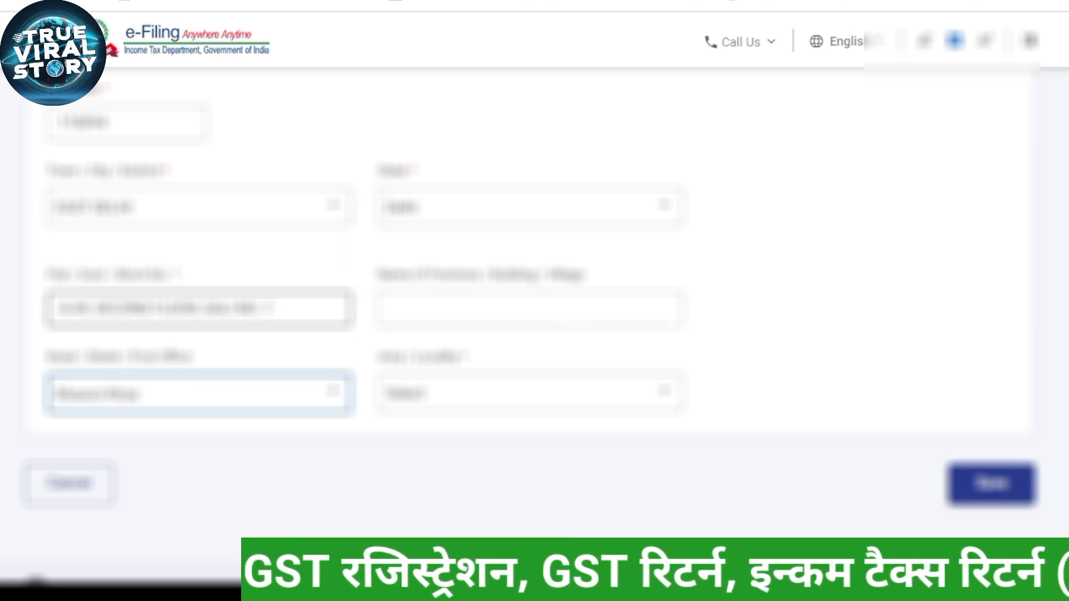
pyautogui.click(530, 394)
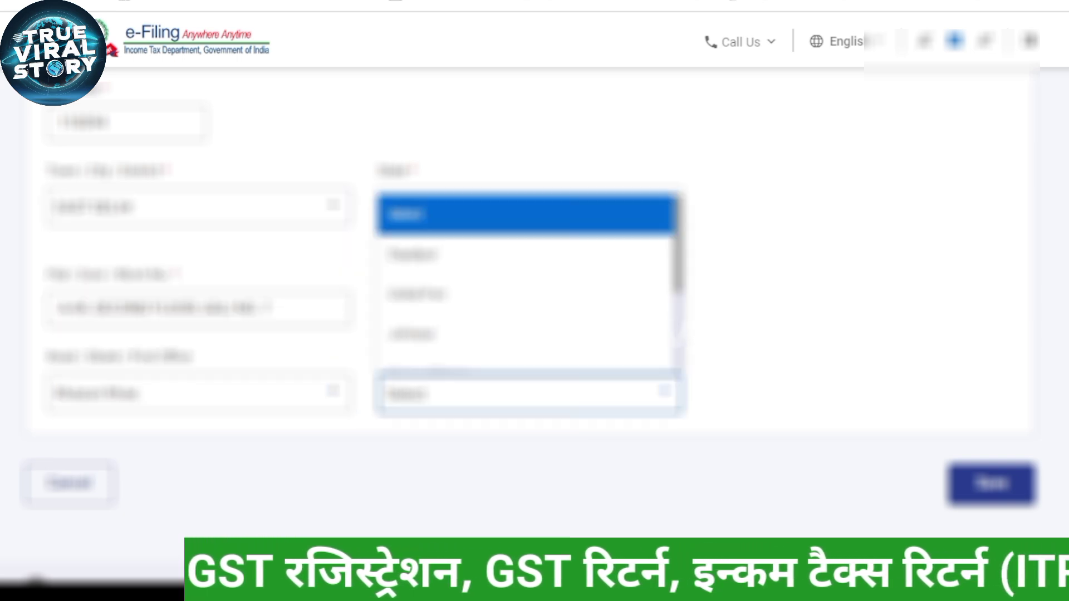
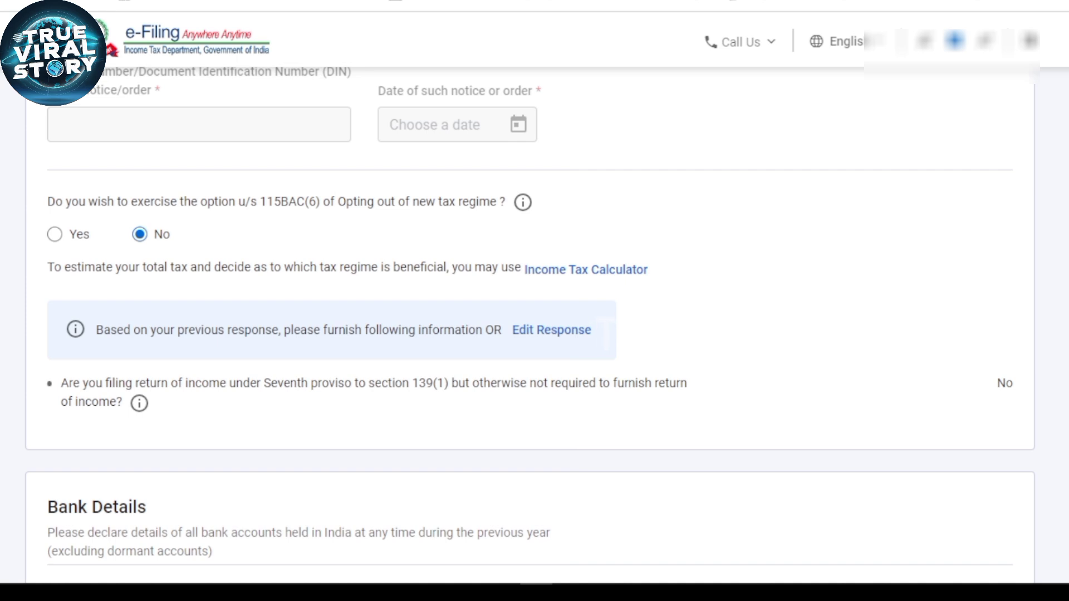
# Answer Yes to opting out u/s 115BAC(6) and review the one validated refund bank account
pyautogui.click(54, 234)
pyautogui.scroll(-6, 535, 334)
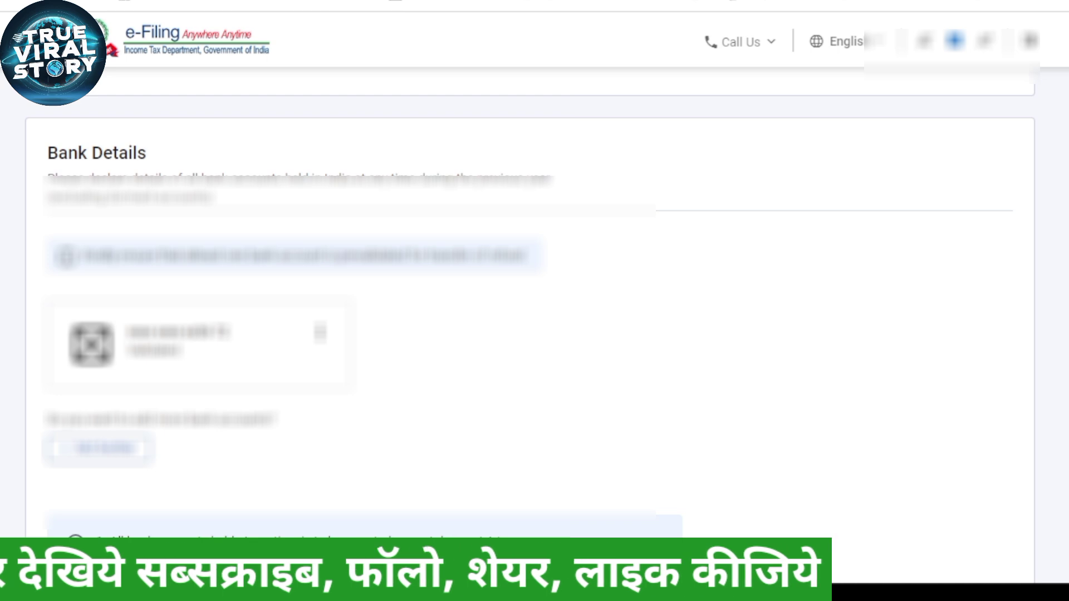
pyautogui.scroll(-2, 534, 334)
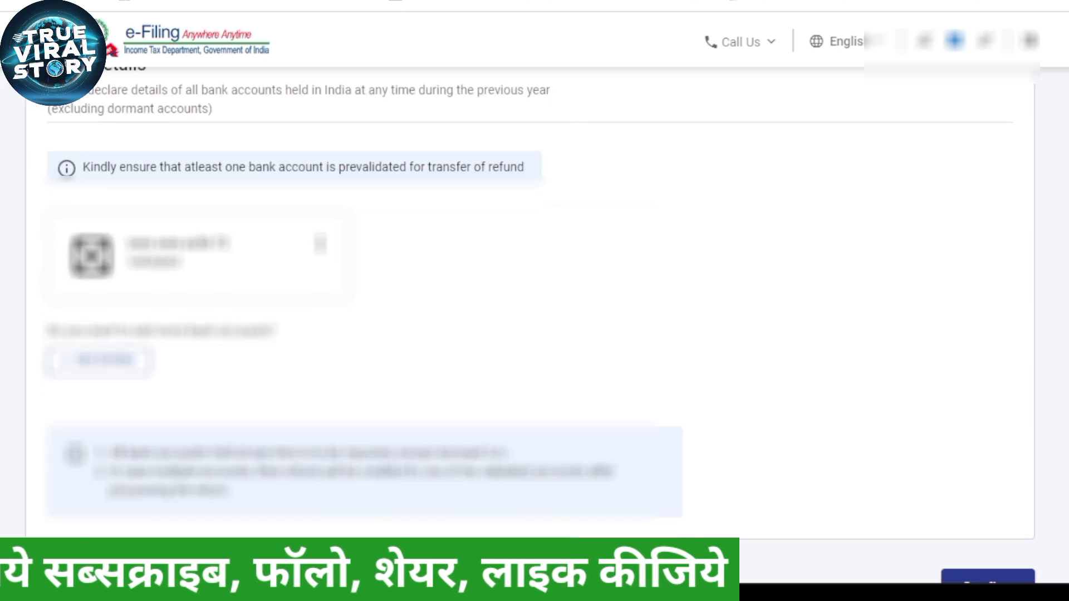
pyautogui.scroll(-4, 534, 300)
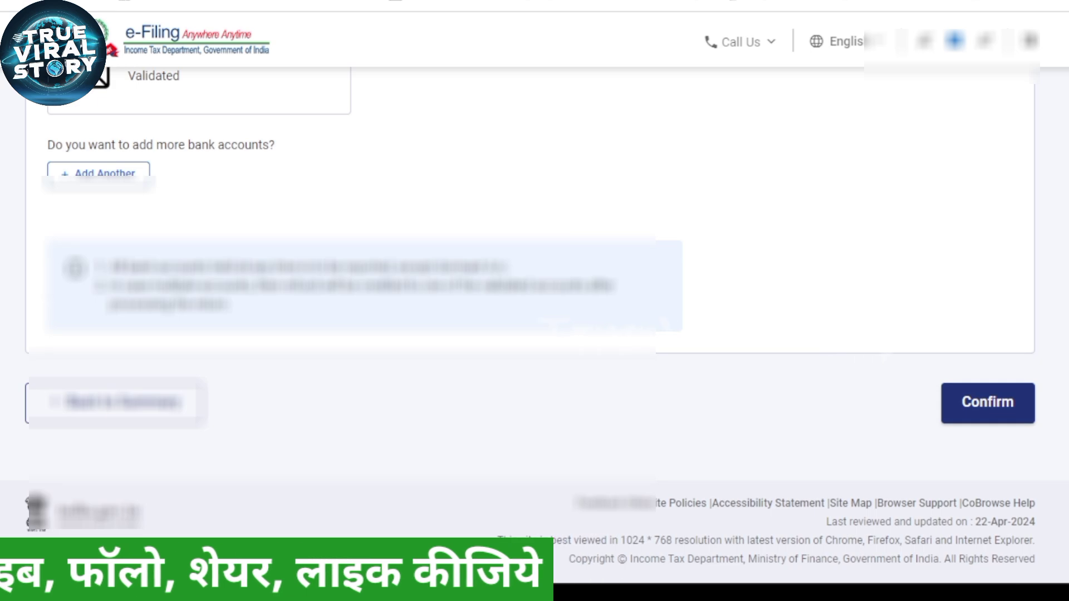
# Confirm the personal information and bank details, then open the Gross Total Income section
pyautogui.click(988, 403)
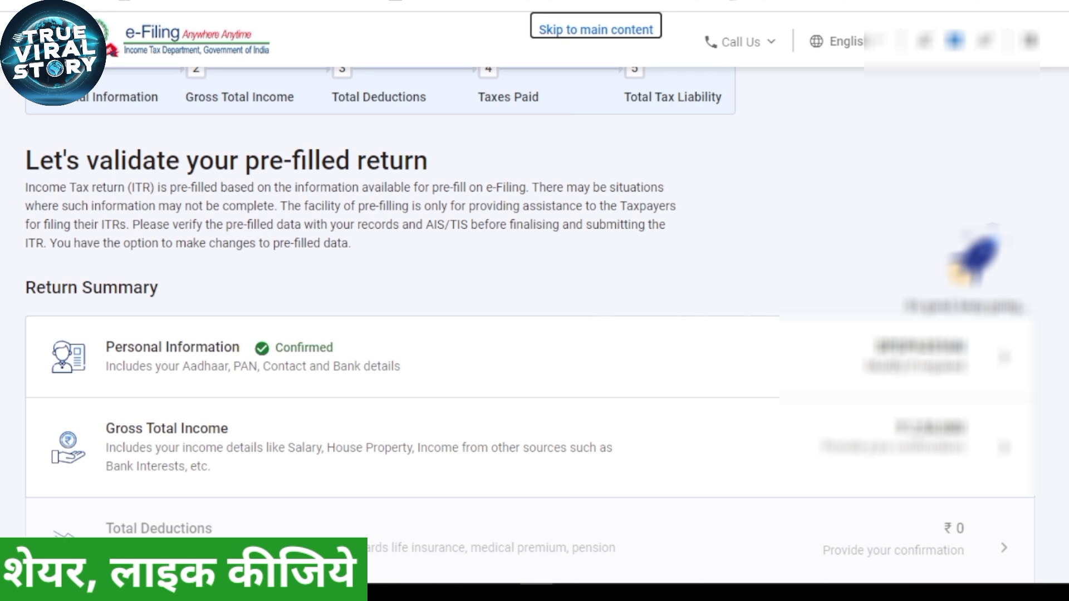
pyautogui.scroll(-2, 534, 300)
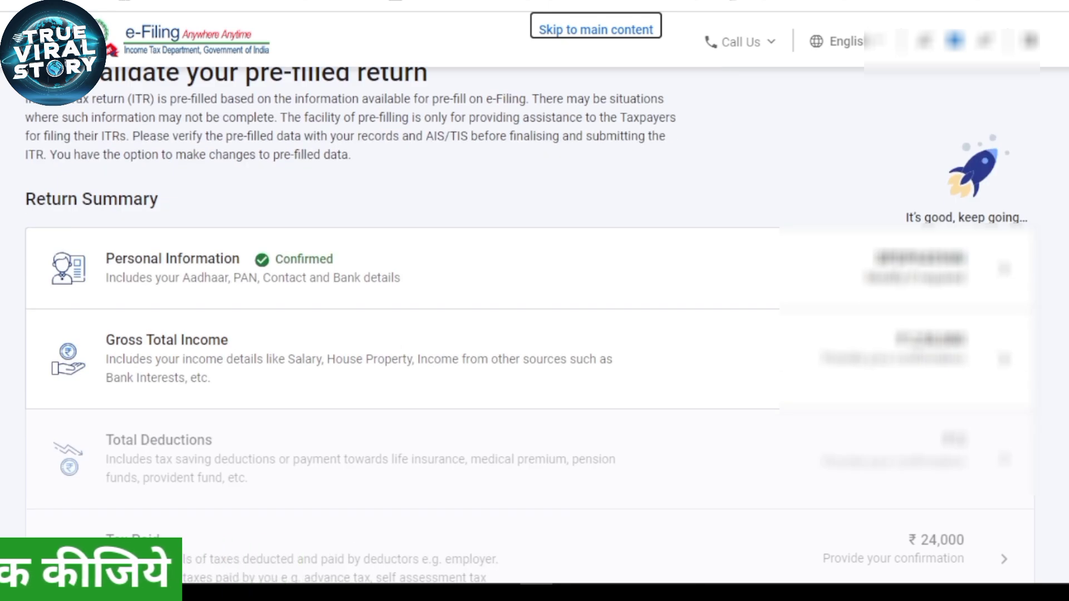
pyautogui.click(1004, 360)
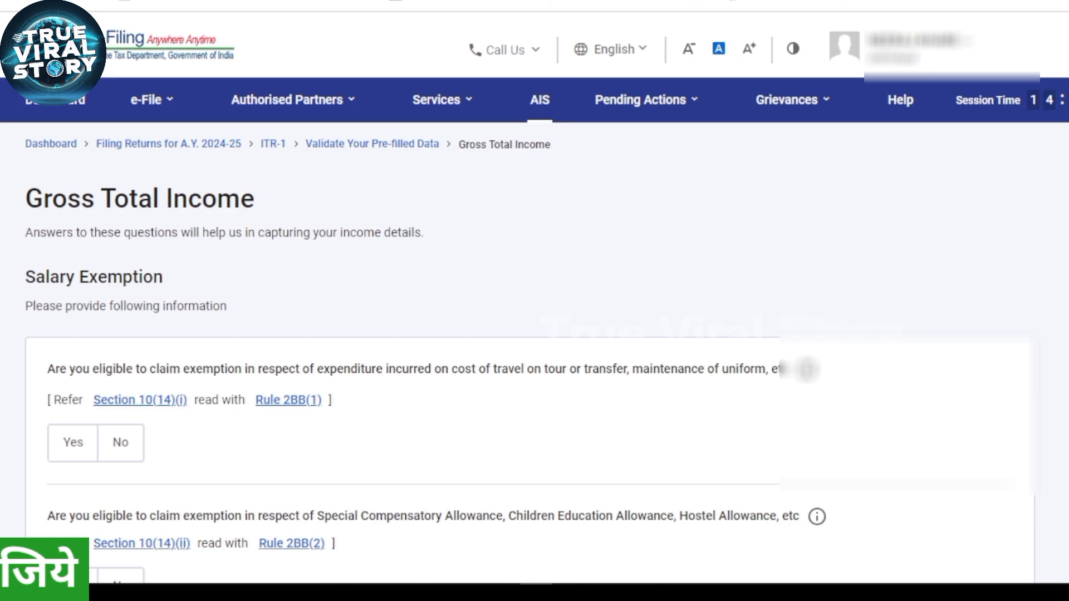
pyautogui.scroll(-4, 534, 335)
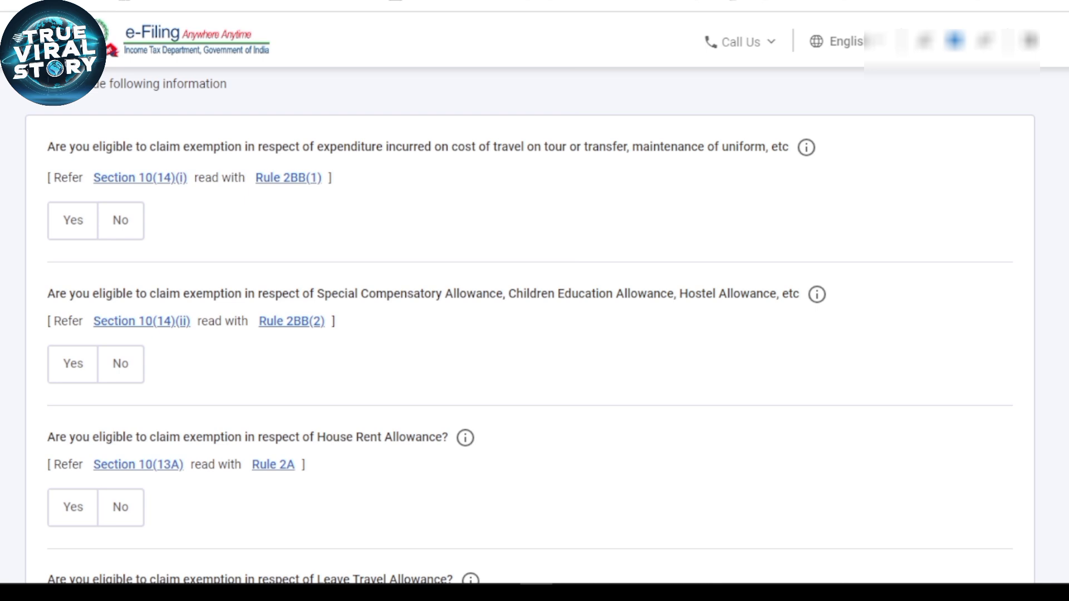
pyautogui.scroll(4, 535, 334)
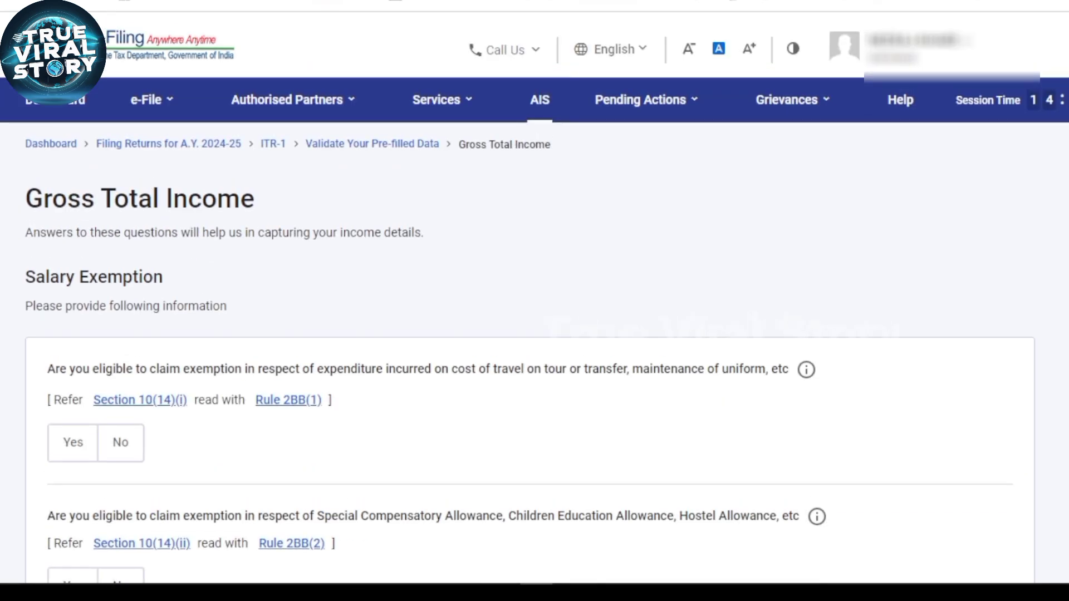
pyautogui.scroll(-2, 534, 334)
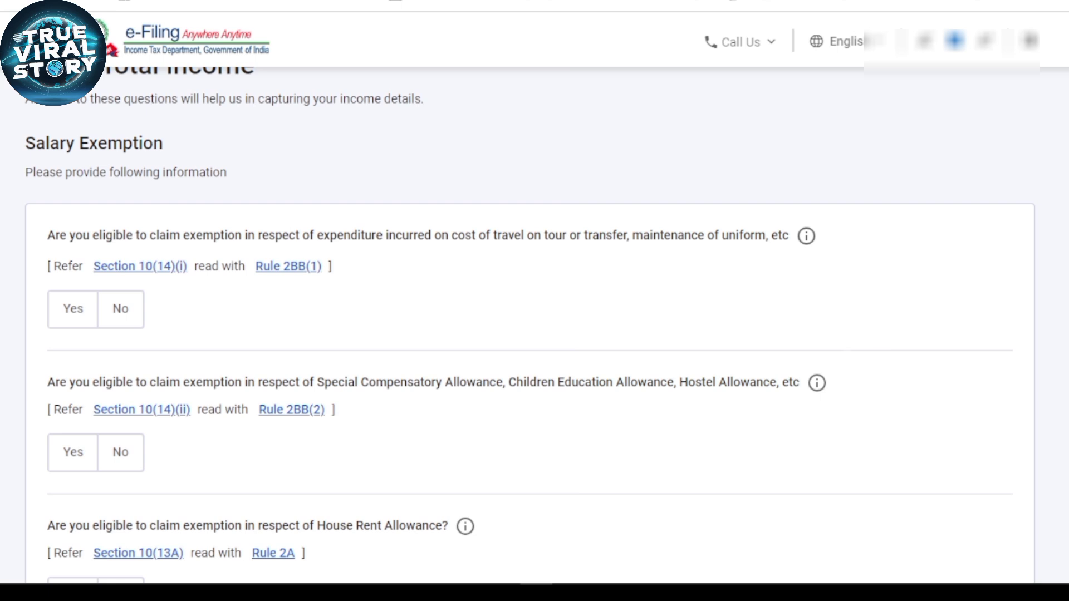
# Answer No to the travel/uniform salary exemption question and continue
pyautogui.click(73, 309)
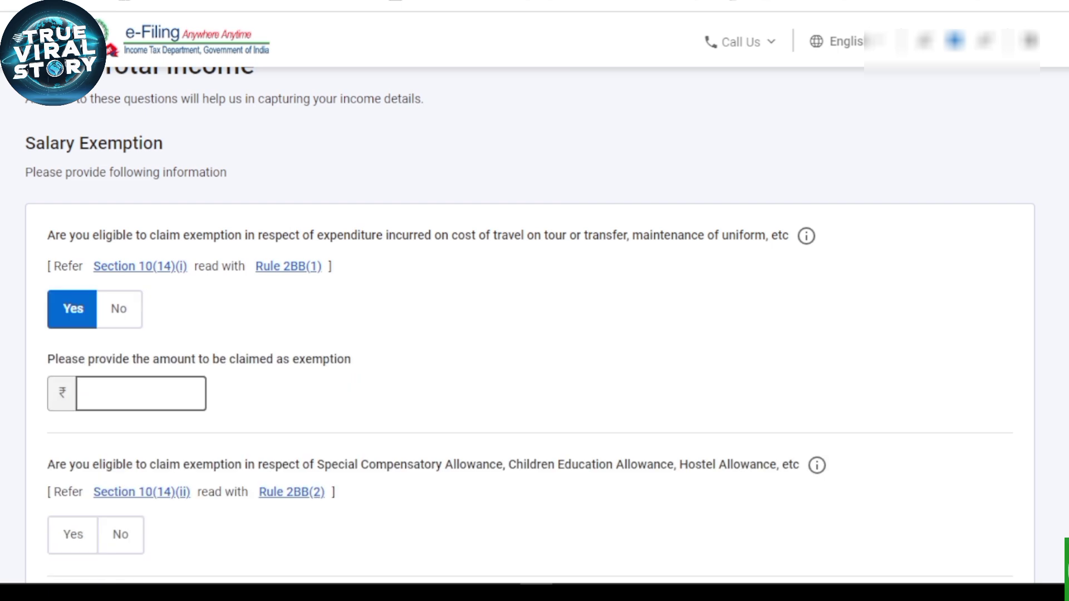
pyautogui.click(121, 309)
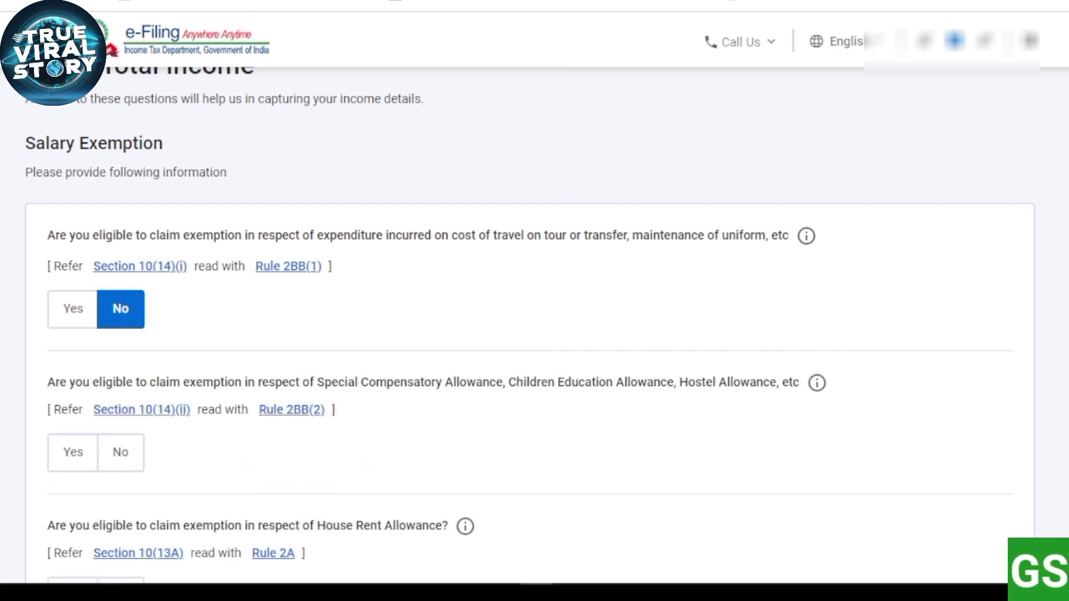
pyautogui.scroll(-10, 529, 326)
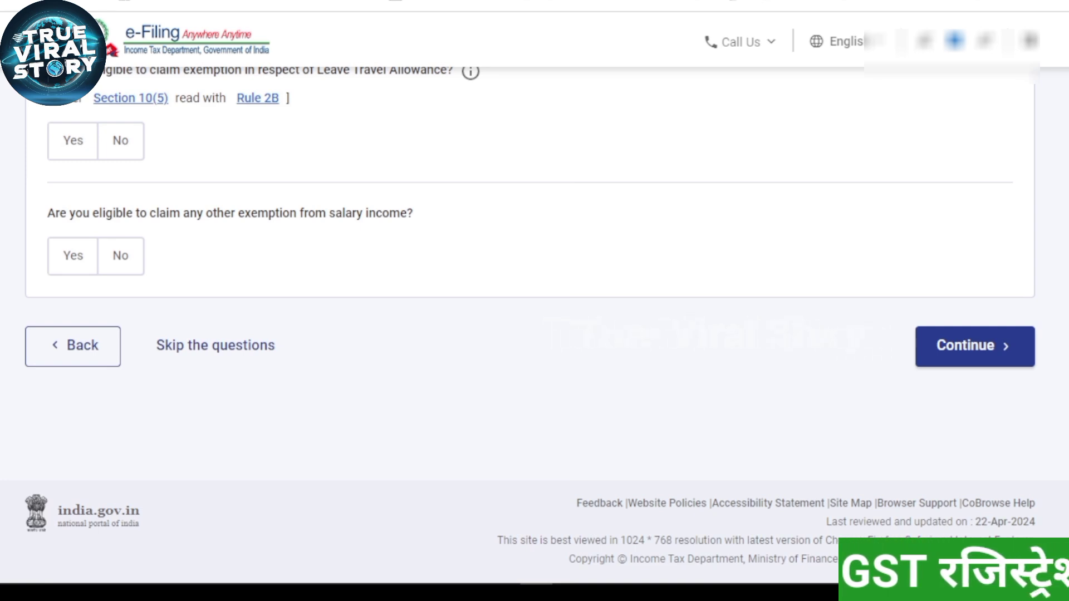
pyautogui.click(975, 347)
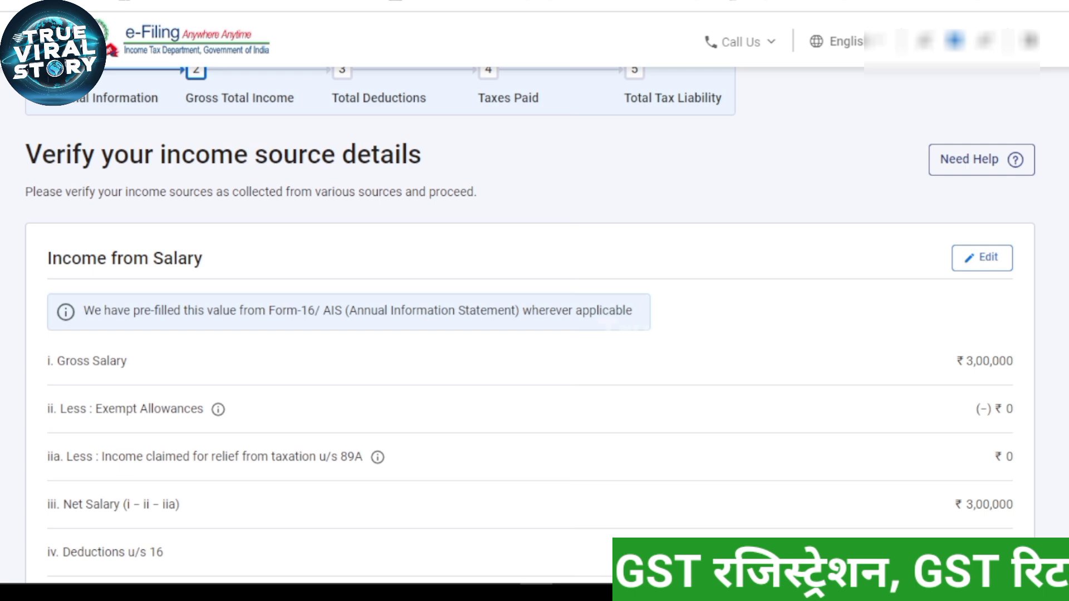
# Review the Income from Salary rows: ₹3,00,000 gross, ₹50,000 deduction, ₹2,50,000 chargeable
pyautogui.moveTo(48, 258); pyautogui.dragTo(97, 259)
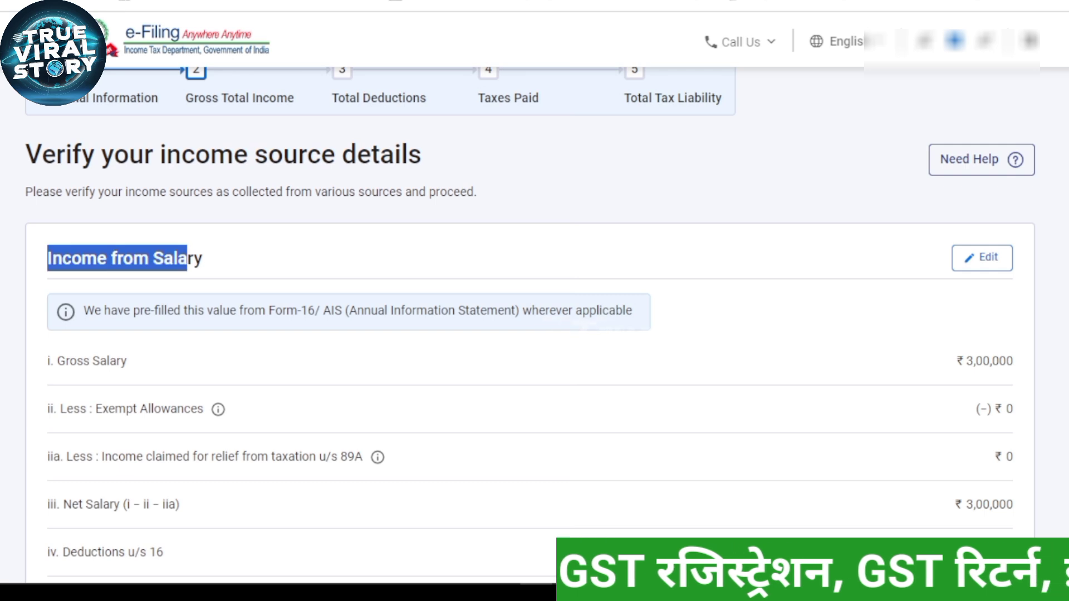
pyautogui.scroll(-2, 535, 334)
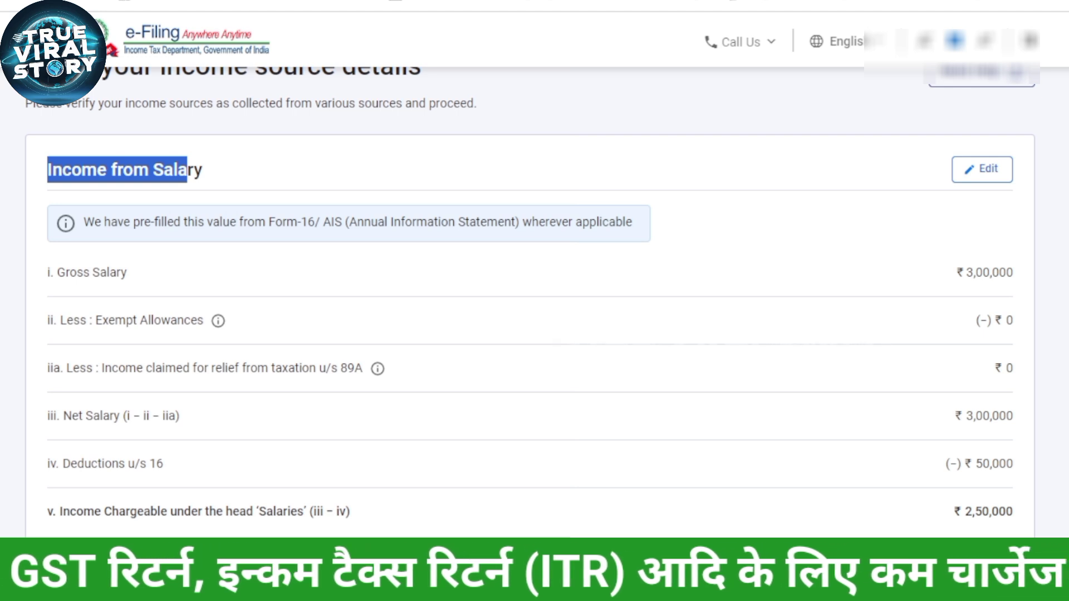
# Change the section 17(1) salary amount from 3,00,000 to 750000
pyautogui.click(982, 170)
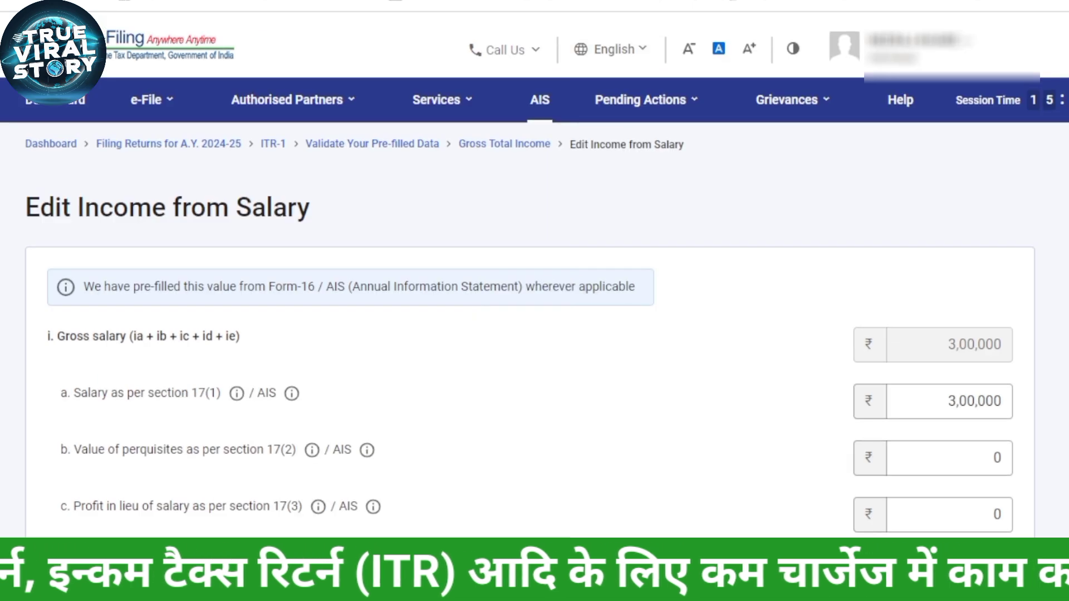
pyautogui.scroll(-2, 535, 335)
pyautogui.scroll(-1, 534, 334)
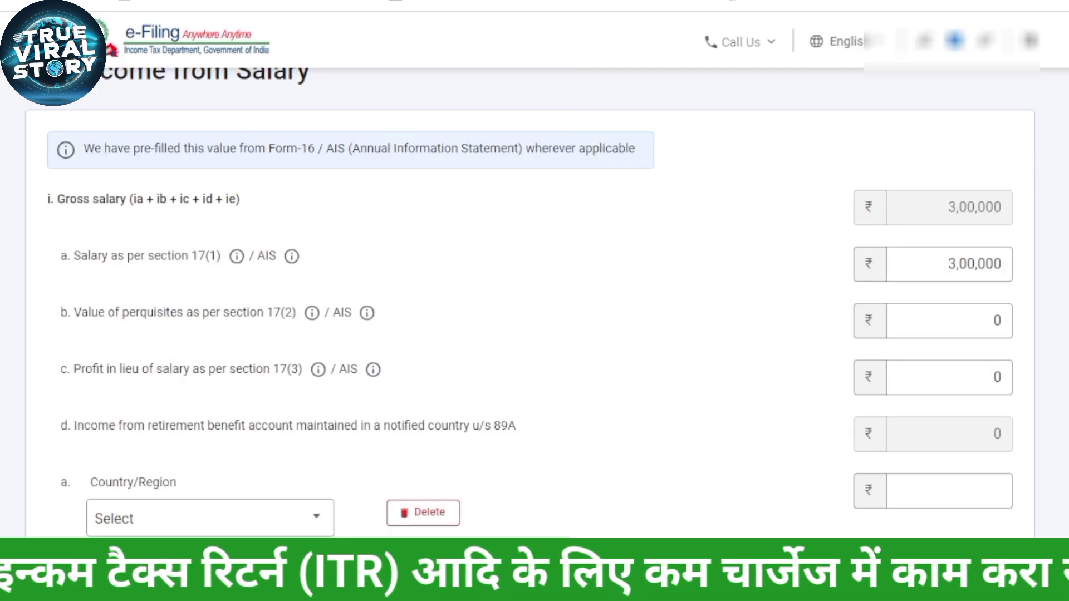
pyautogui.click(950, 264)
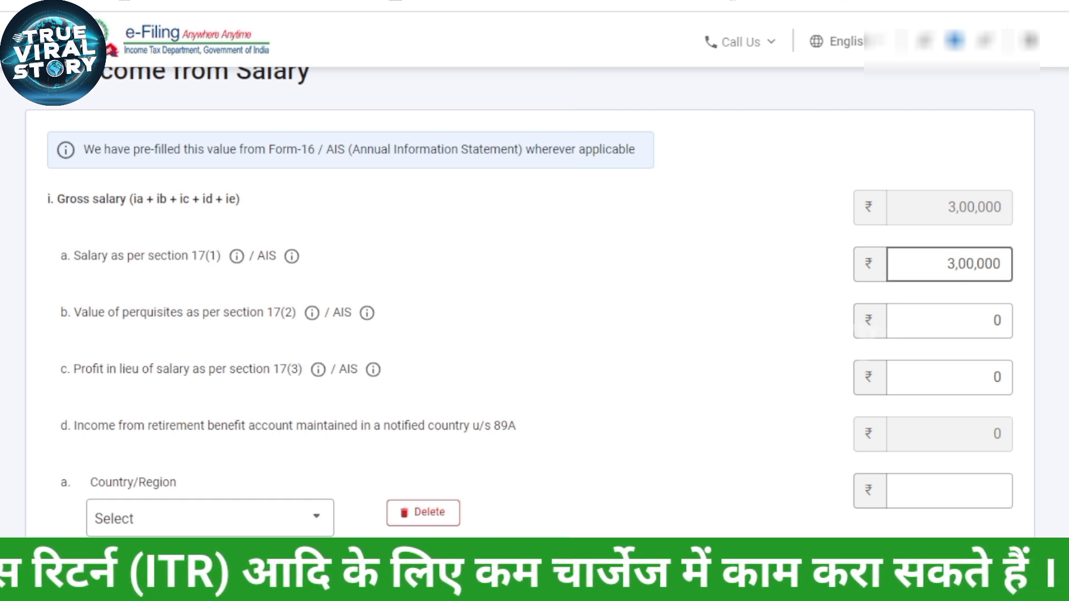
pyautogui.press('BackSpace')
pyautogui.press('BackSpace')
pyautogui.press('BackSpace')
pyautogui.press('BackSpace')
pyautogui.press('BackSpace')
pyautogui.press('BackSpace')
pyautogui.press('BackSpace')
pyautogui.press('BackSpace')
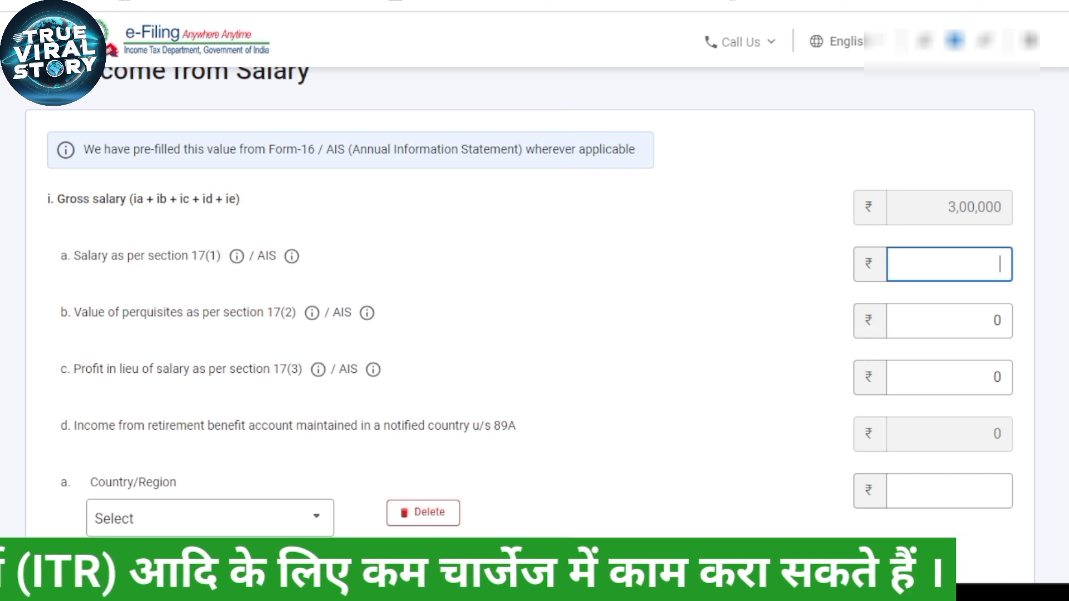
pyautogui.write('750000')
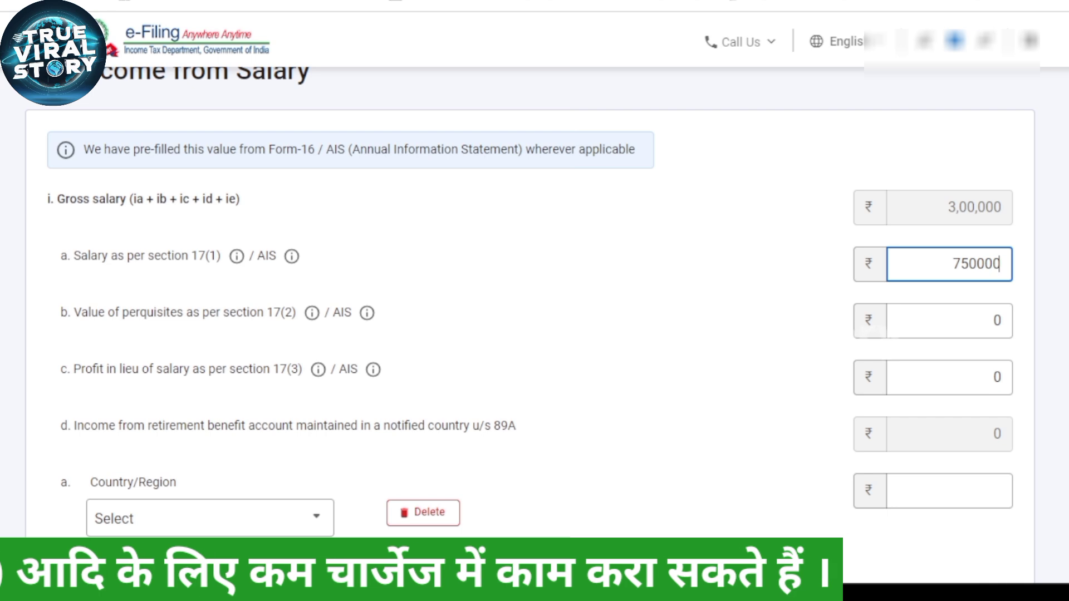
pyautogui.press('Tab')
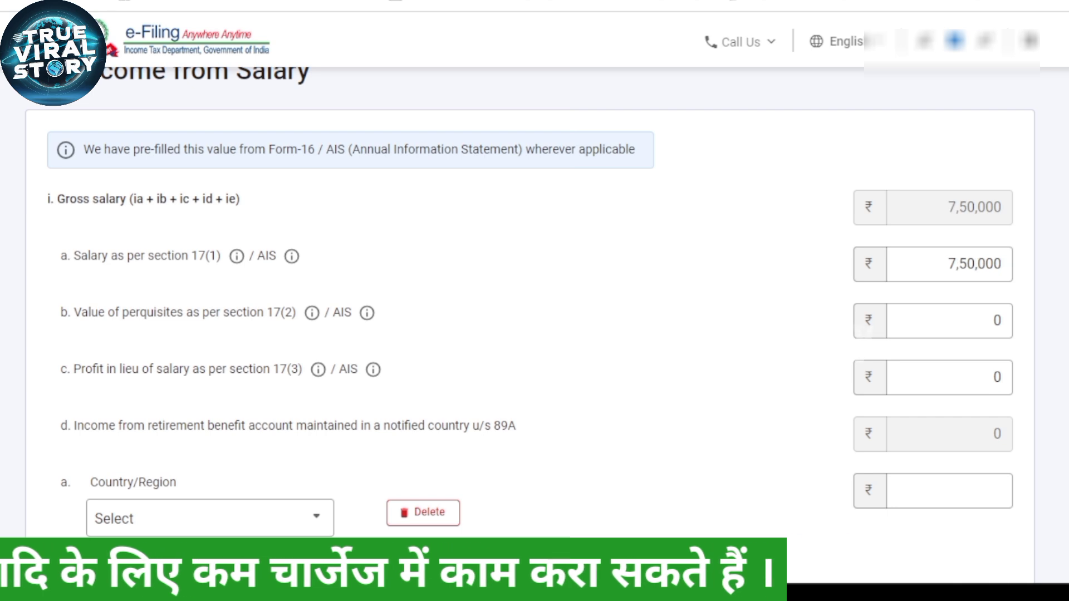
# Delete the empty Country/Region row and save the salary details
pyautogui.scroll(-5, 535, 301)
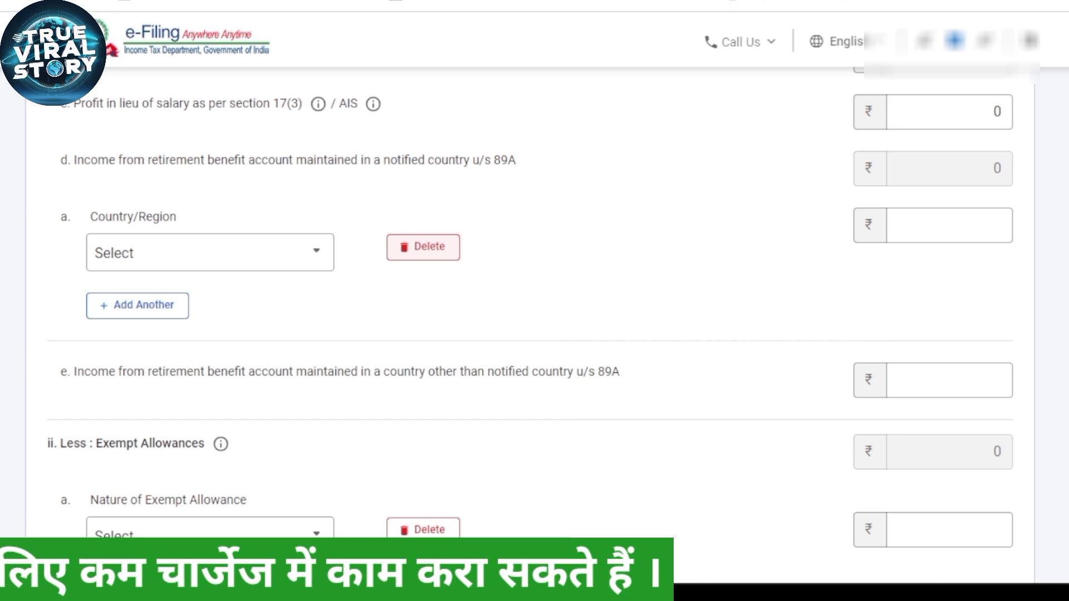
pyautogui.click(423, 247)
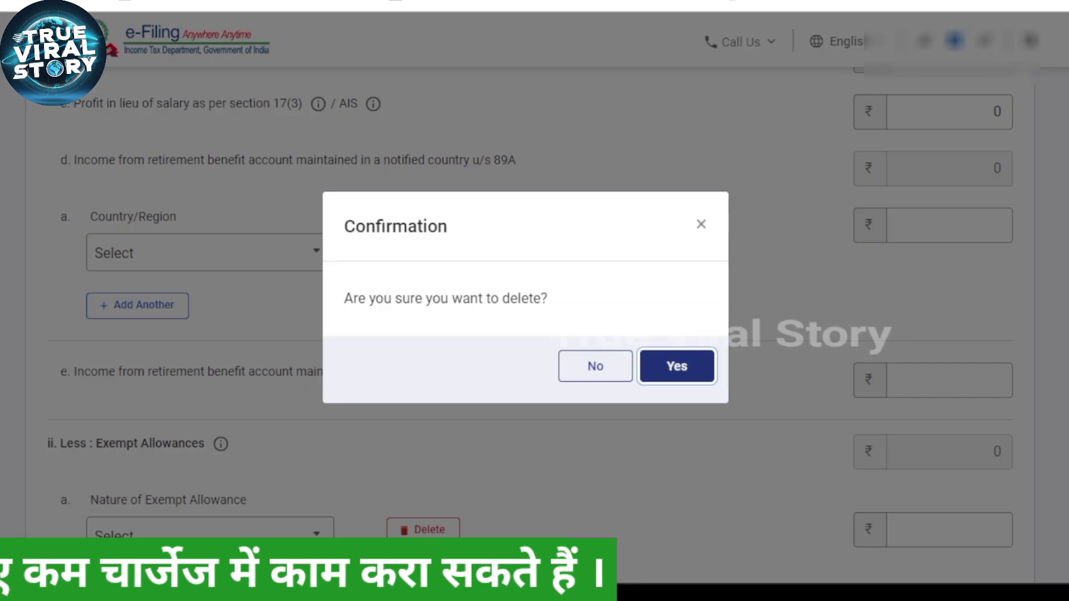
pyautogui.click(677, 367)
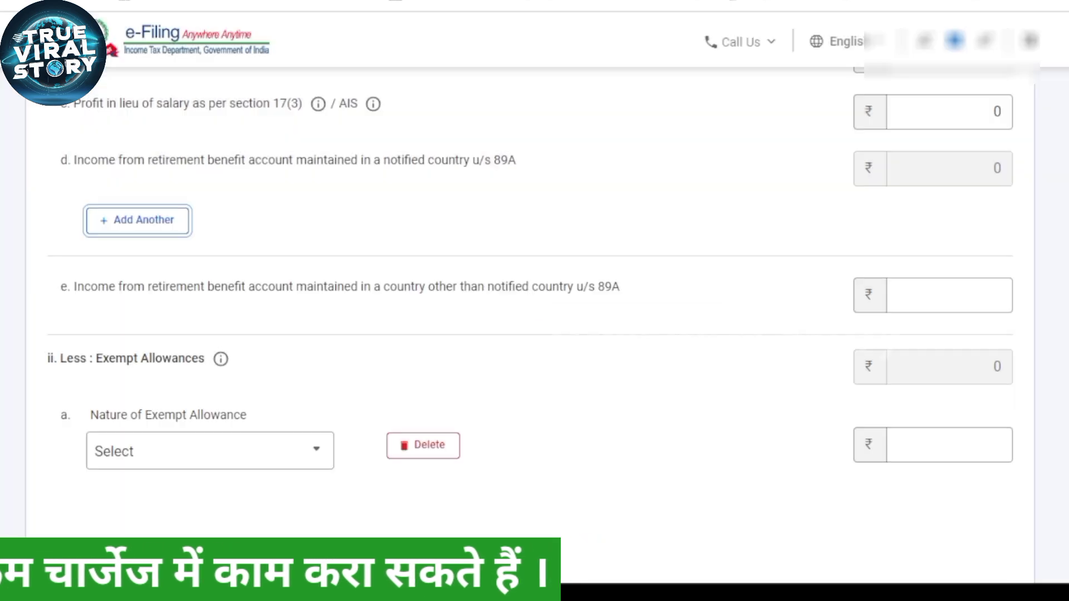
pyautogui.scroll(-4, 534, 301)
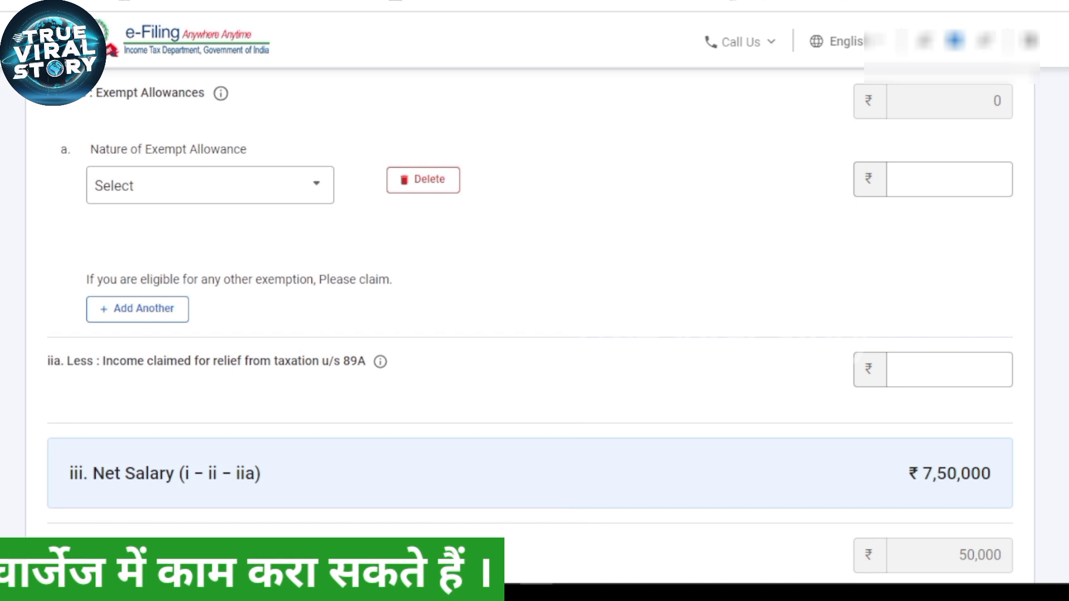
pyautogui.scroll(-5, 535, 301)
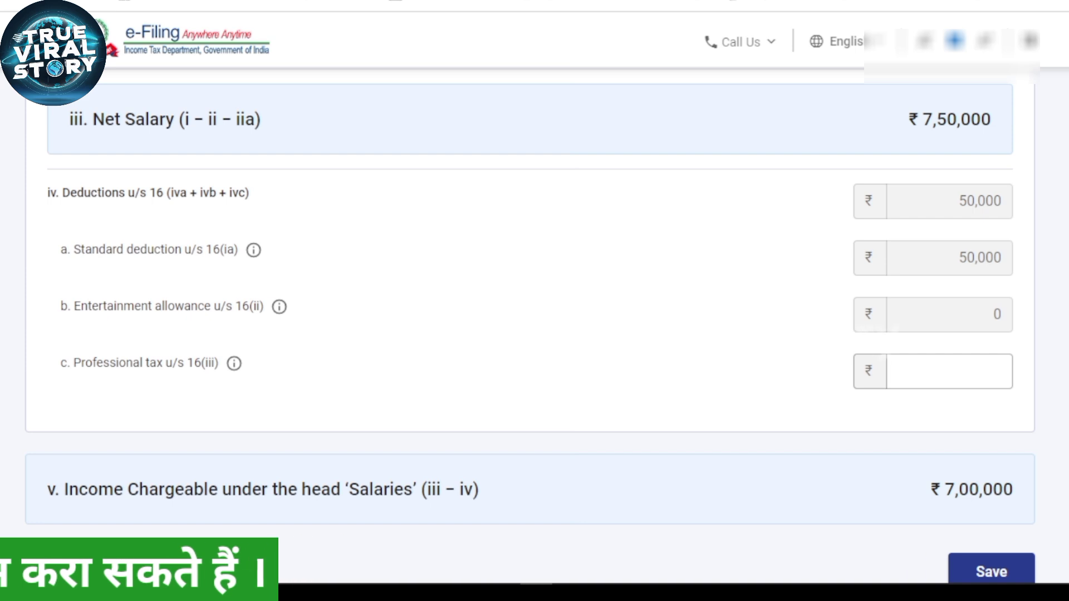
pyautogui.scroll(-2, 535, 301)
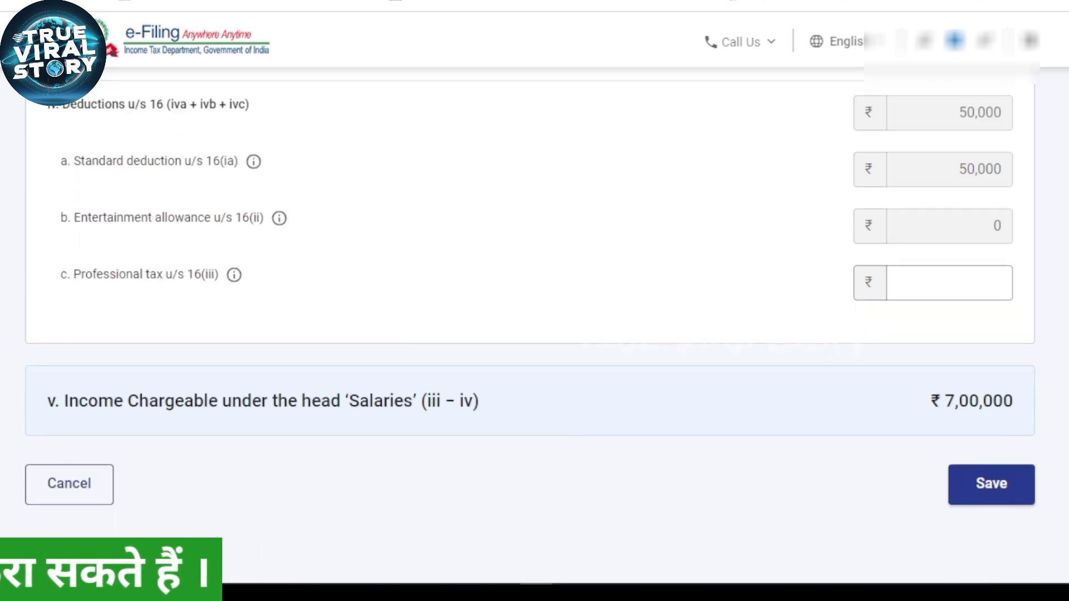
pyautogui.click(991, 483)
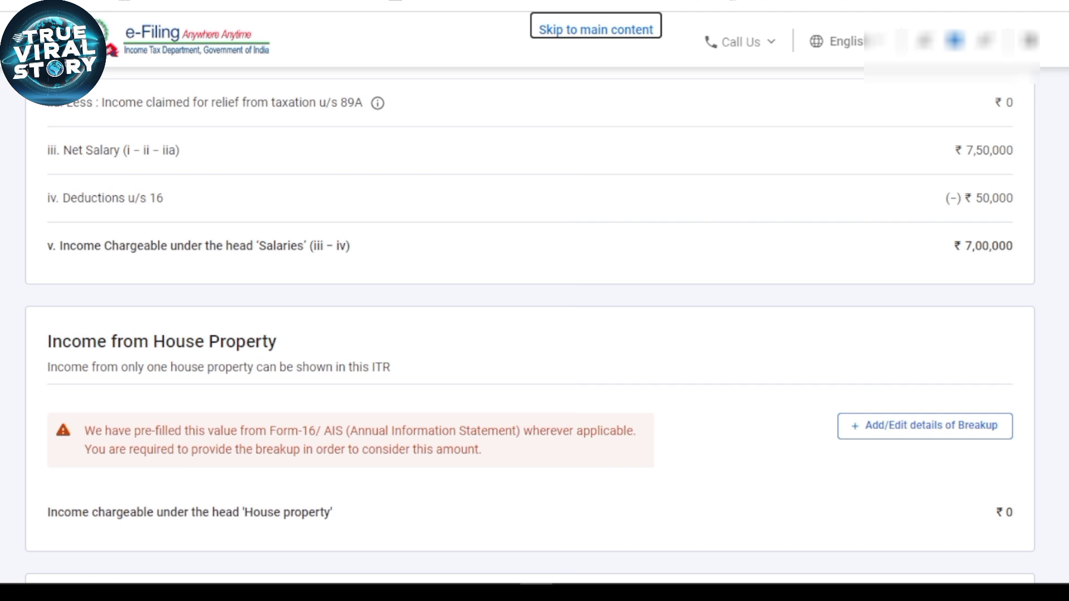
pyautogui.scroll(-2, 534, 335)
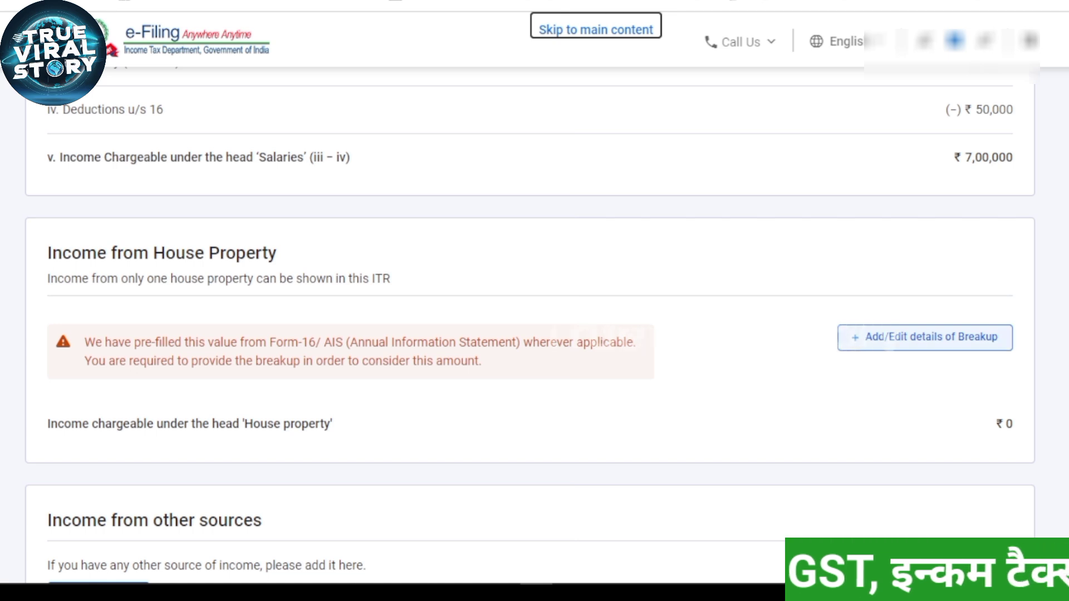
# Enter a Self Occupied house property breakup with ₹2,00,000 interest payable on borrowed capital
pyautogui.click(878, 338)
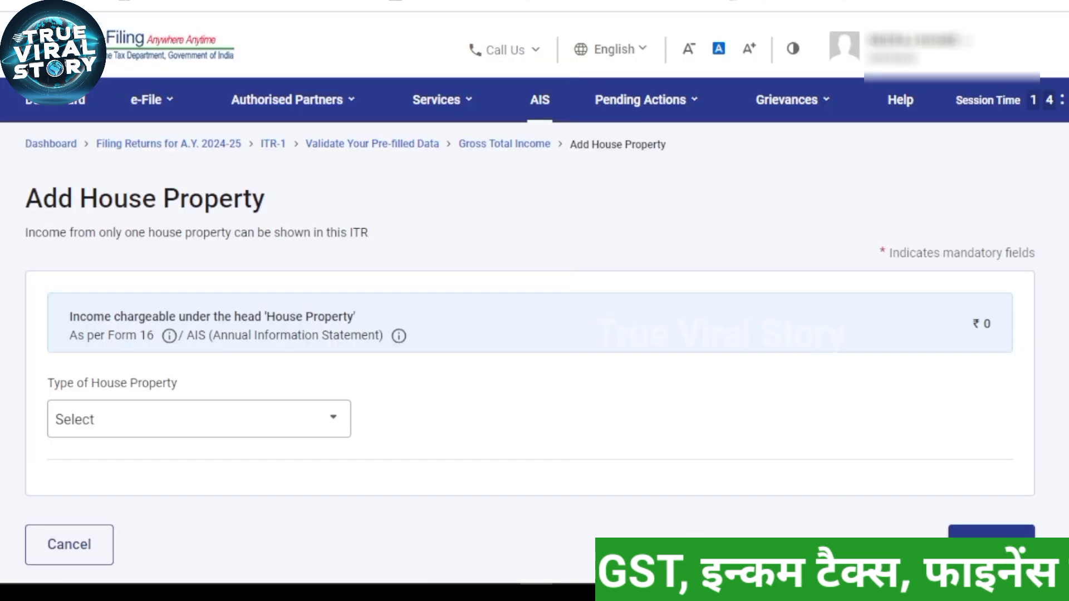
pyautogui.scroll(-4, 531, 356)
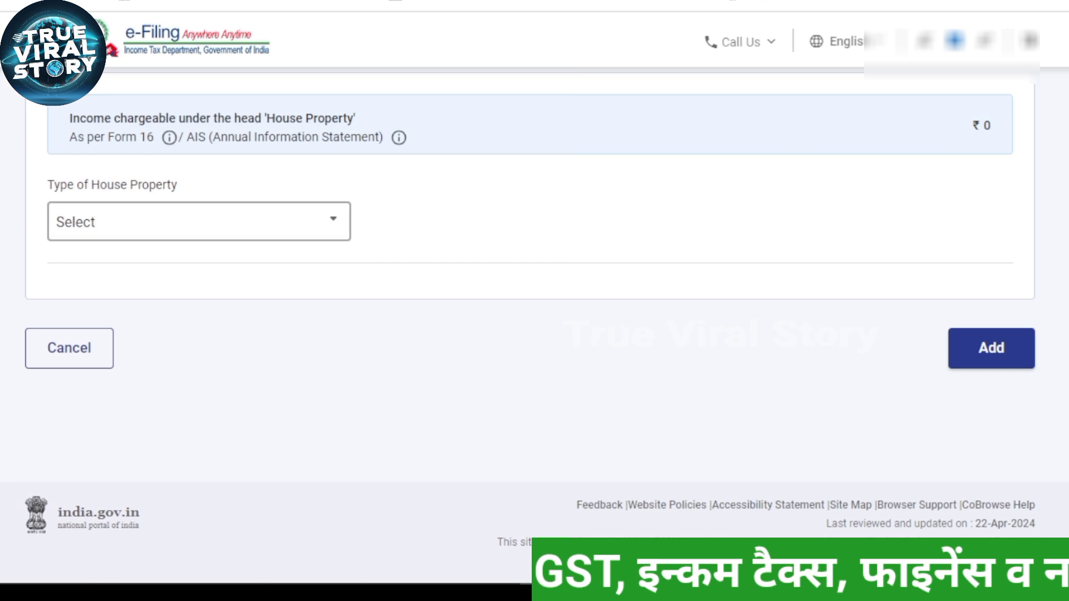
pyautogui.click(199, 222)
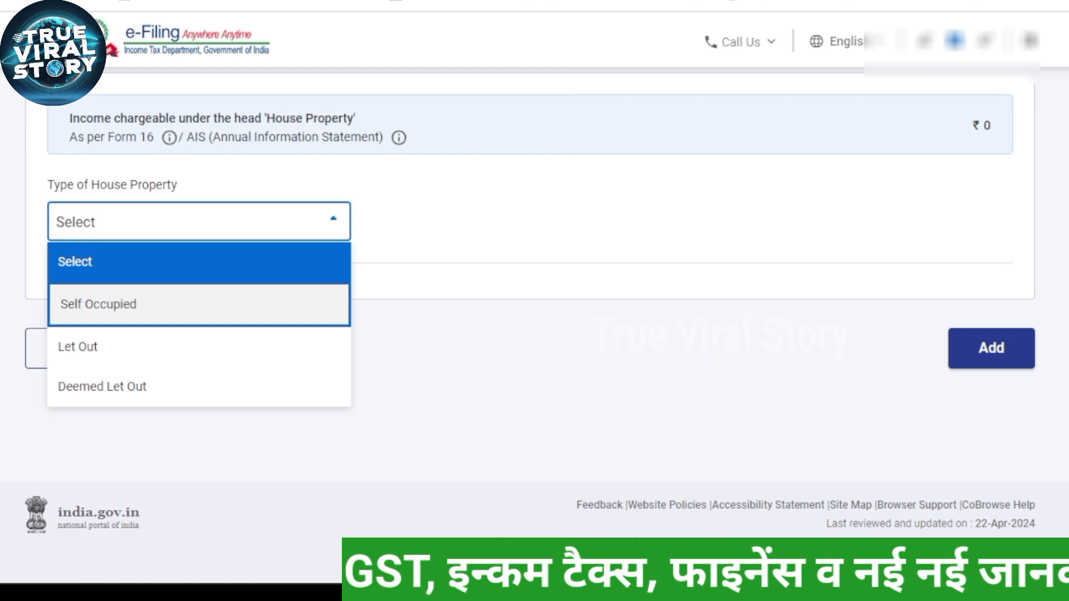
pyautogui.click(98, 304)
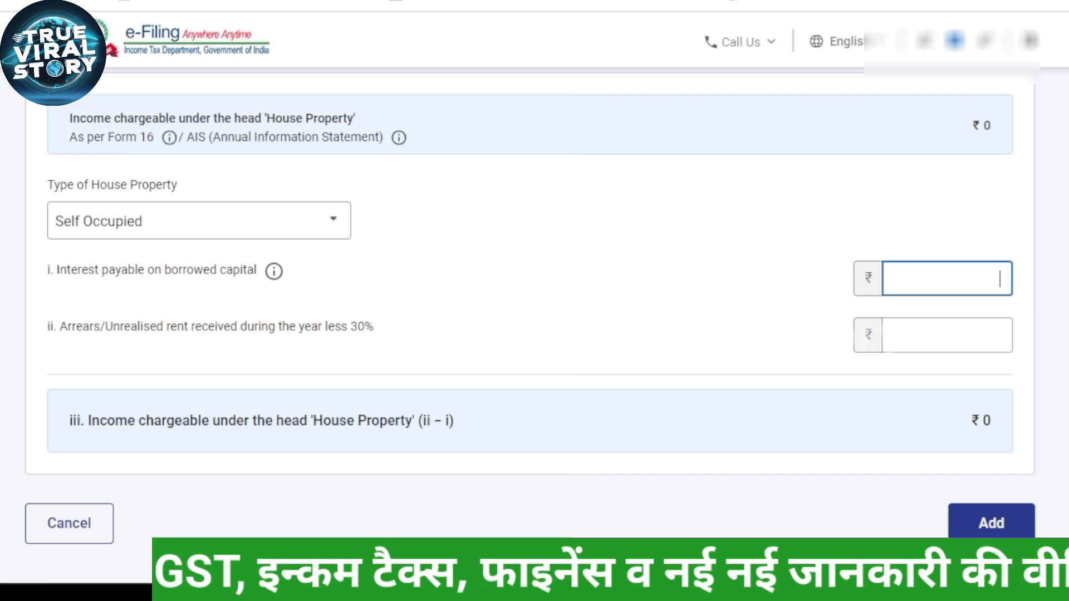
pyautogui.write('200000')
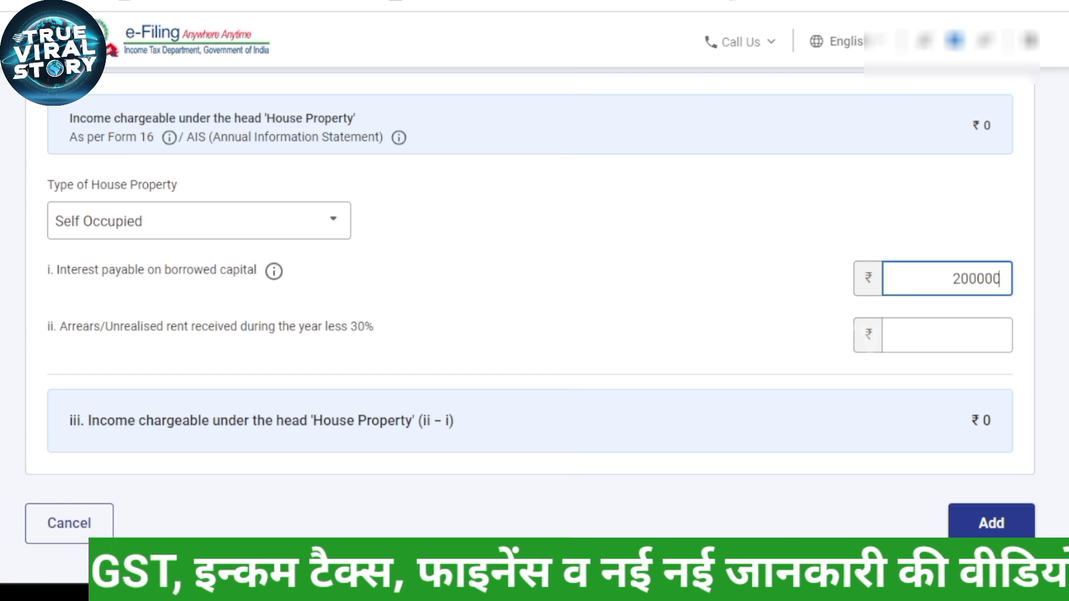
pyautogui.click(779, 312)
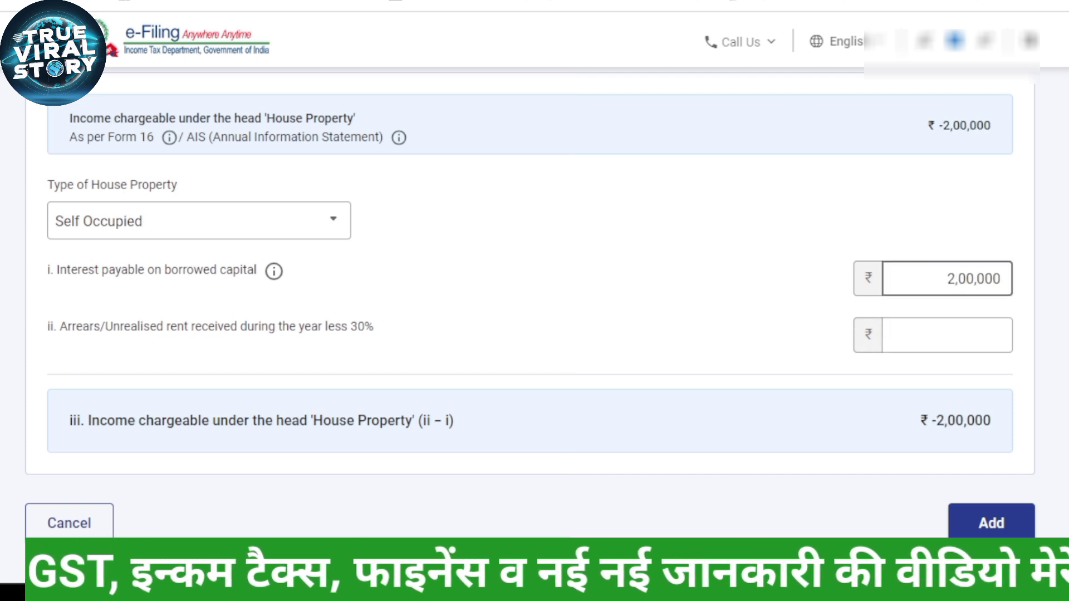
# Add the house property and check the ₹-2,00,000 loss and ₹5,00,000 Gross Total Income
pyautogui.click(991, 522)
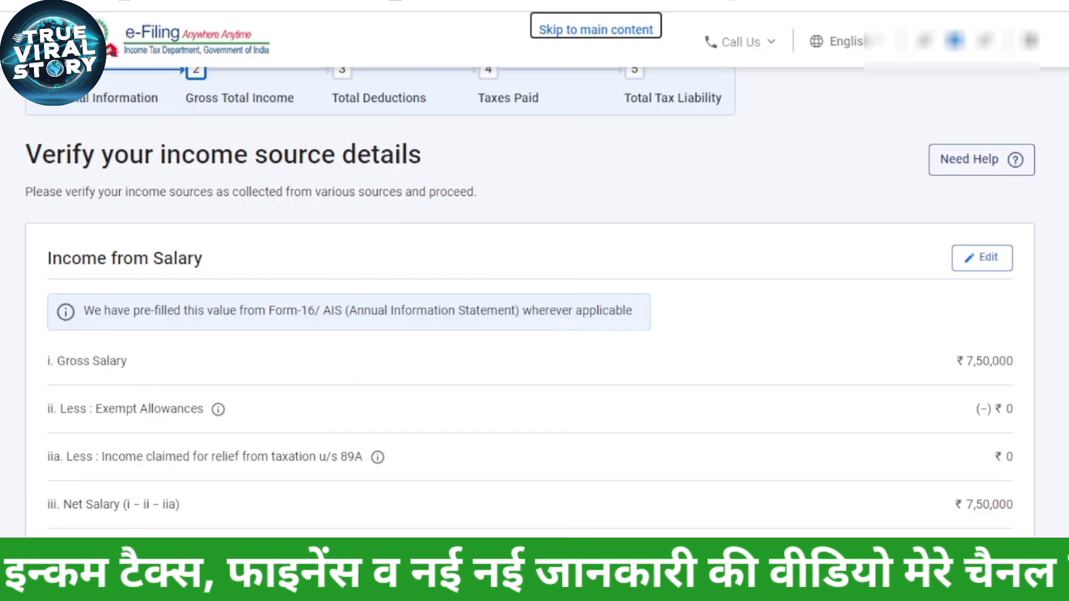
pyautogui.scroll(-5, 529, 295)
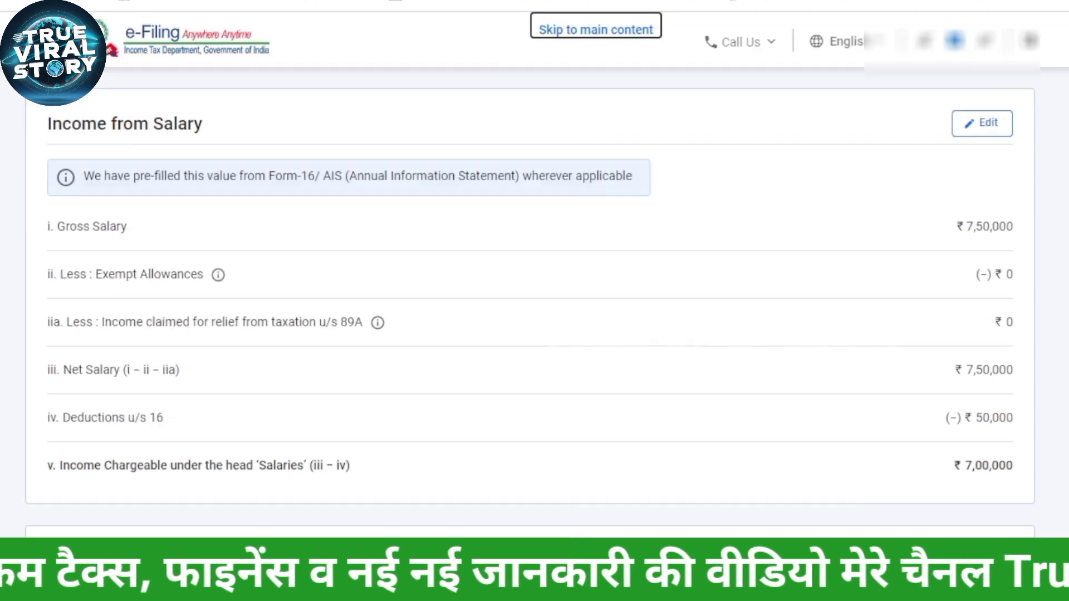
pyautogui.scroll(-2, 529, 296)
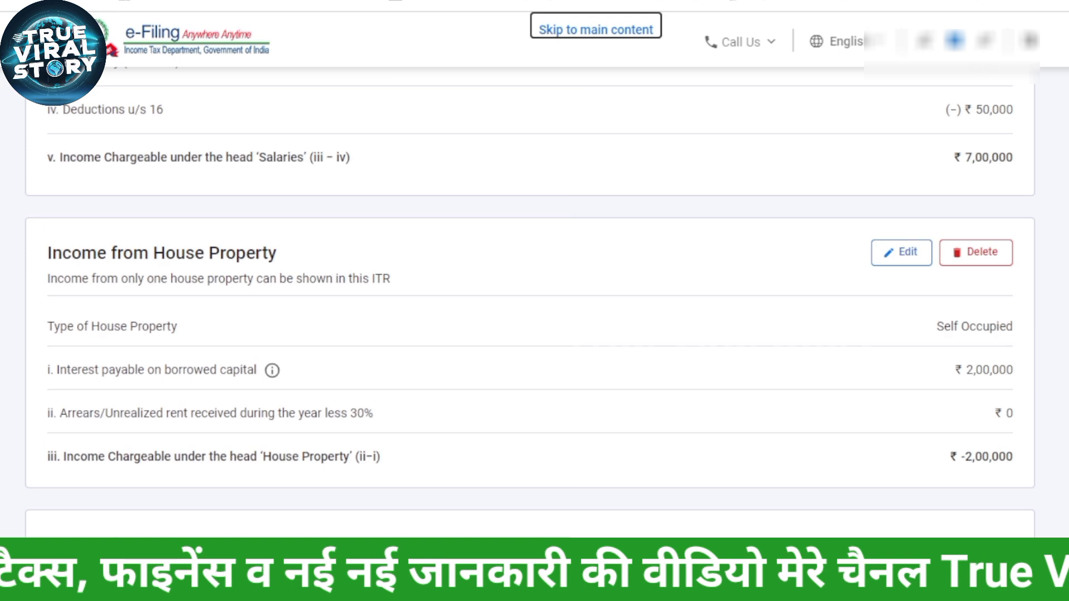
pyautogui.scroll(-8, 529, 295)
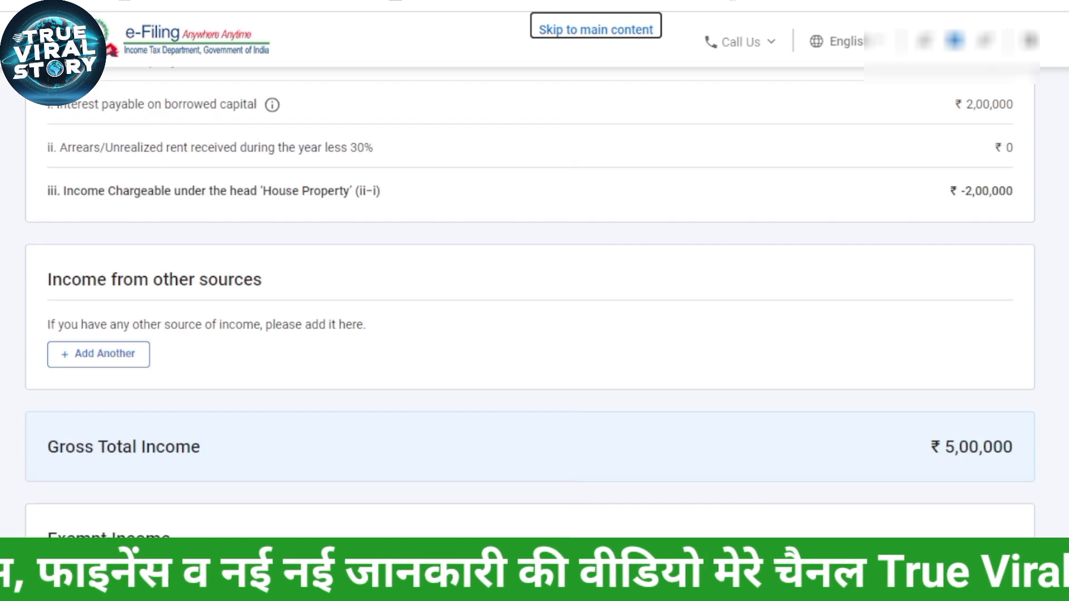
pyautogui.scroll(2, 529, 295)
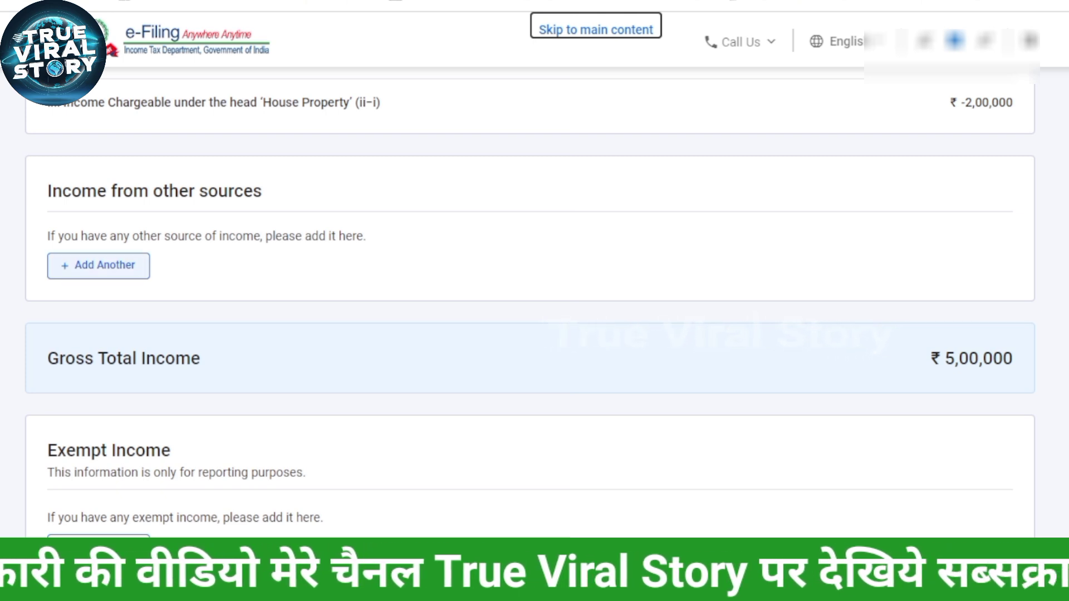
# Add other-source income: Yes to savings account interest with amount 2000
pyautogui.click(98, 266)
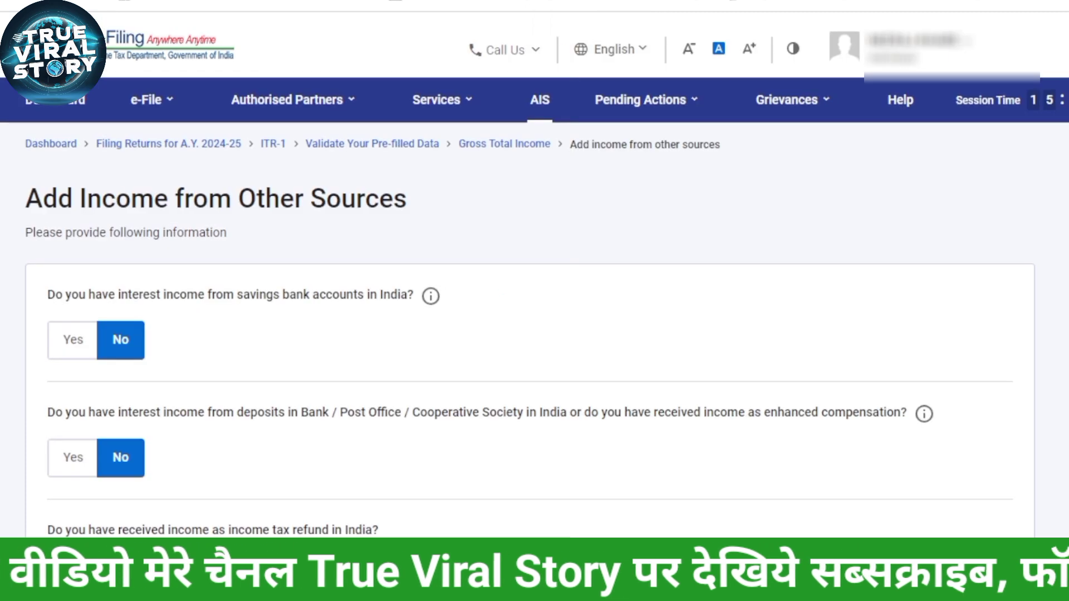
pyautogui.scroll(-3, 534, 301)
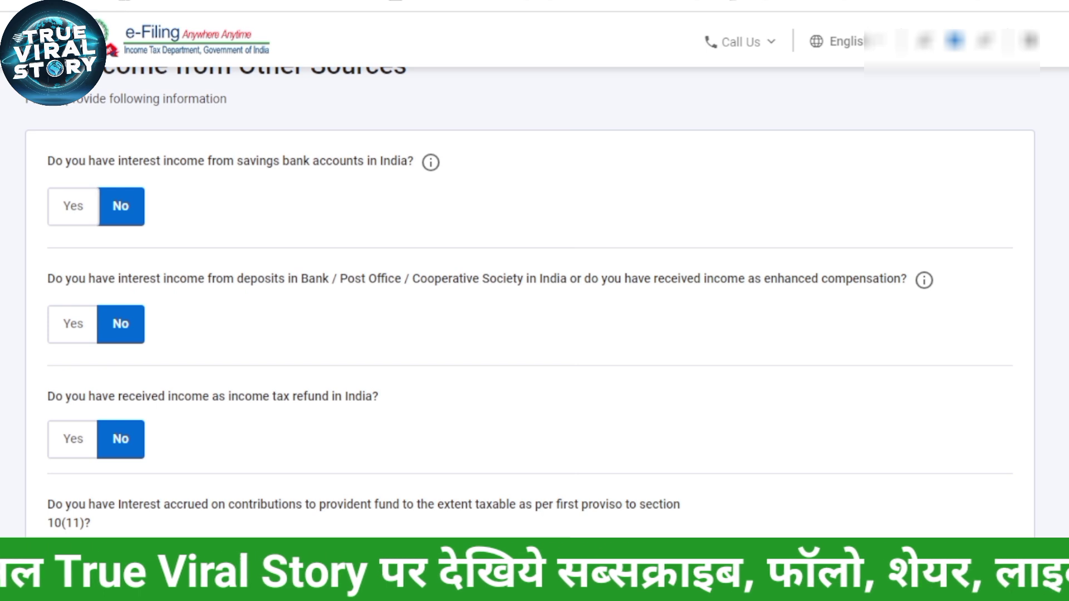
pyautogui.click(73, 206)
pyautogui.click(141, 265)
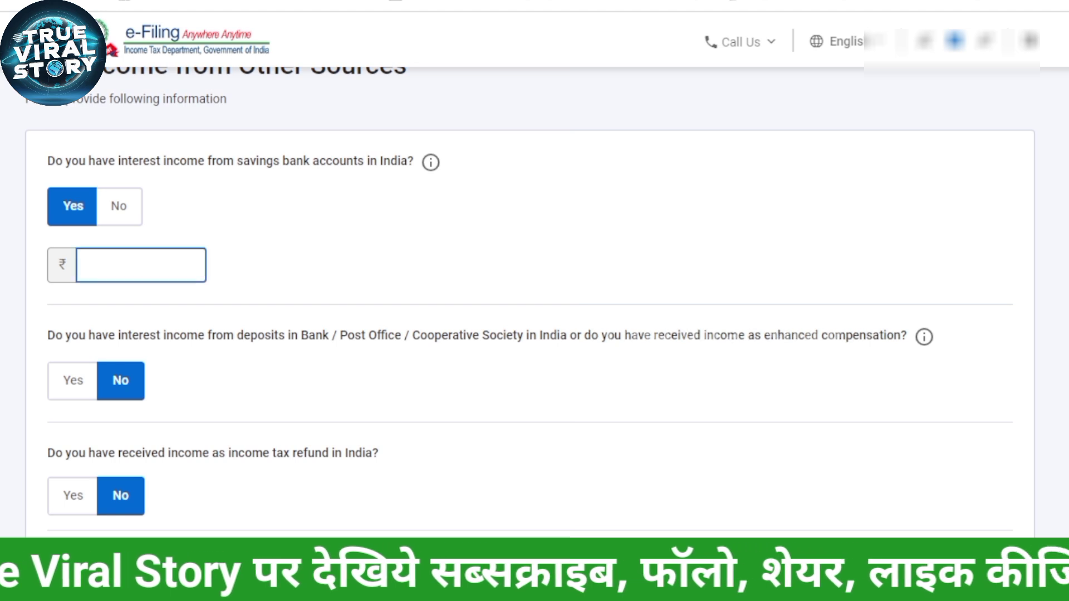
pyautogui.write('2000')
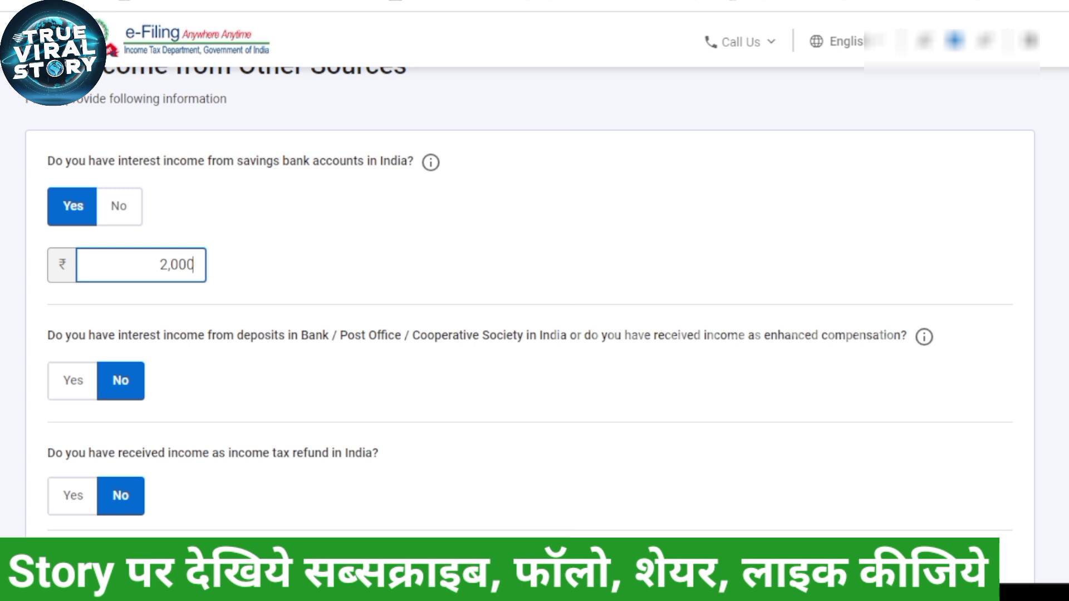
pyautogui.scroll(-2, 535, 301)
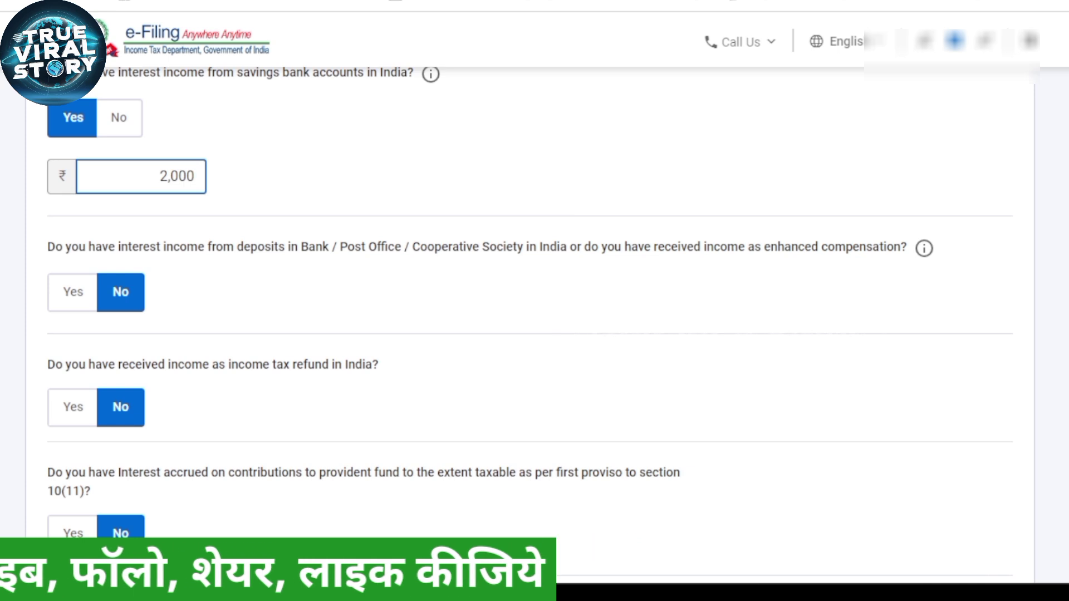
# Answer No to deposit interest and to any other income
pyautogui.click(73, 293)
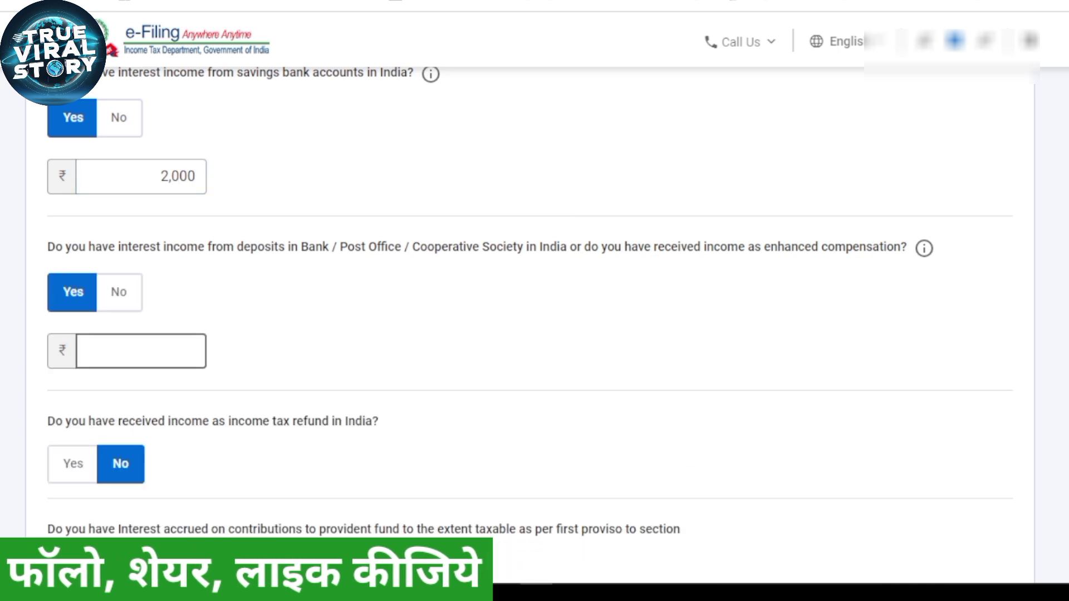
pyautogui.click(119, 292)
pyautogui.scroll(-2, 530, 326)
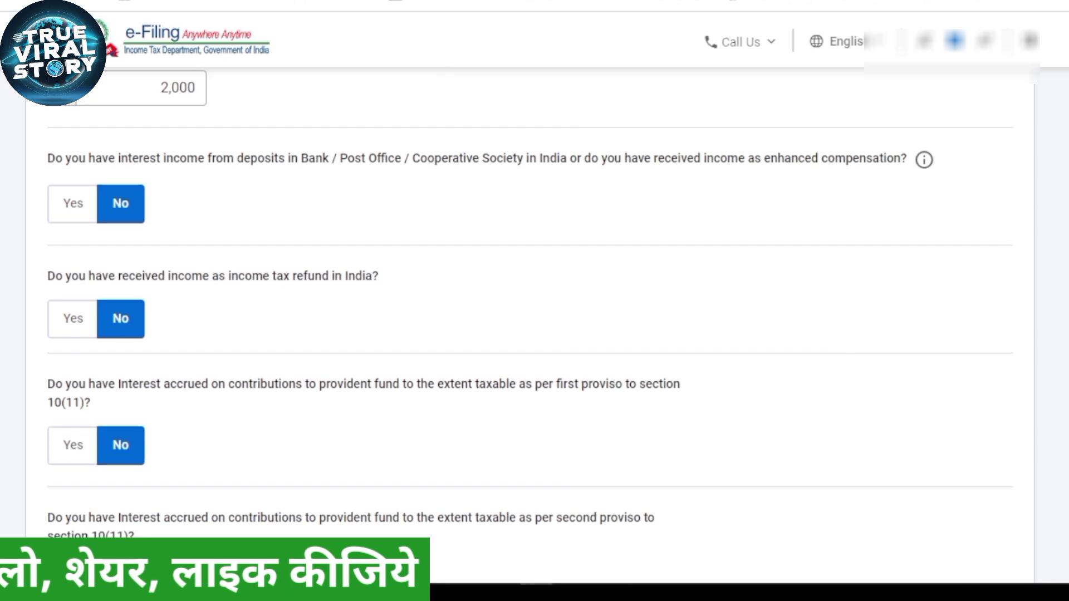
pyautogui.scroll(-4, 530, 316)
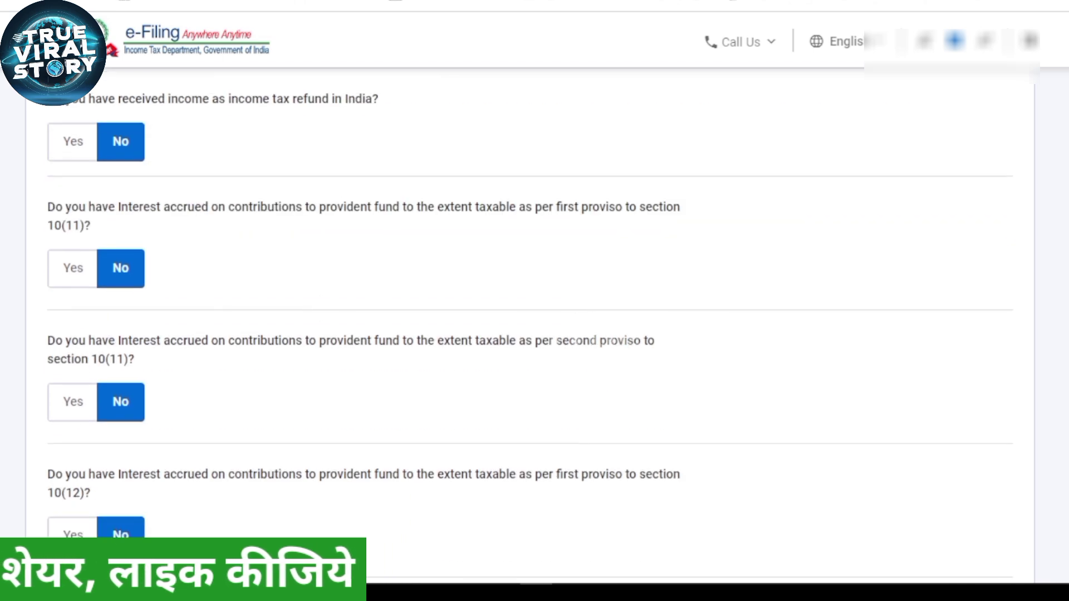
pyautogui.scroll(-3, 535, 334)
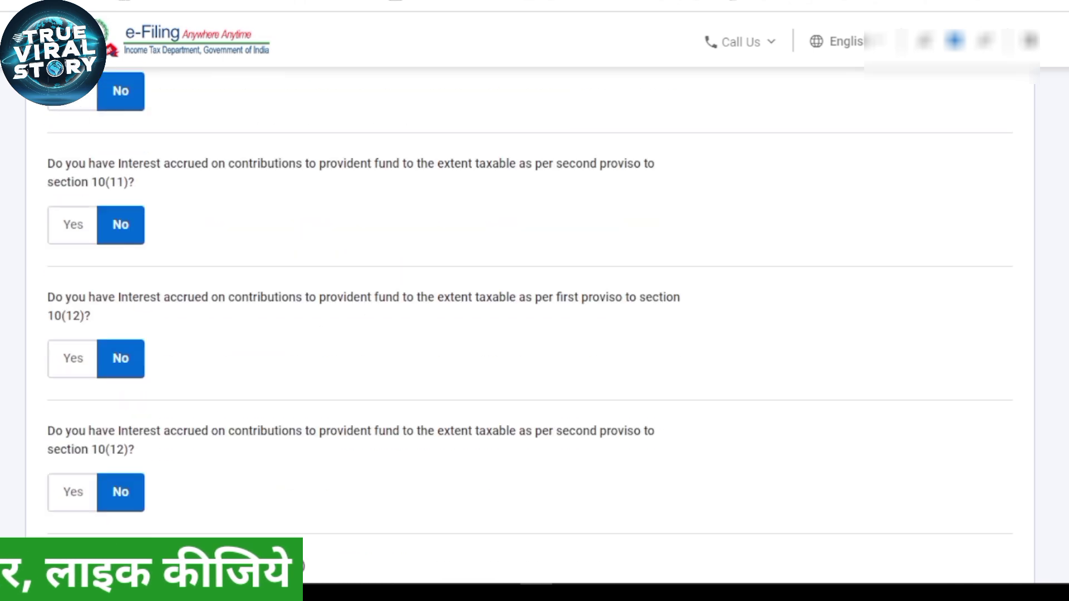
pyautogui.scroll(-3, 535, 334)
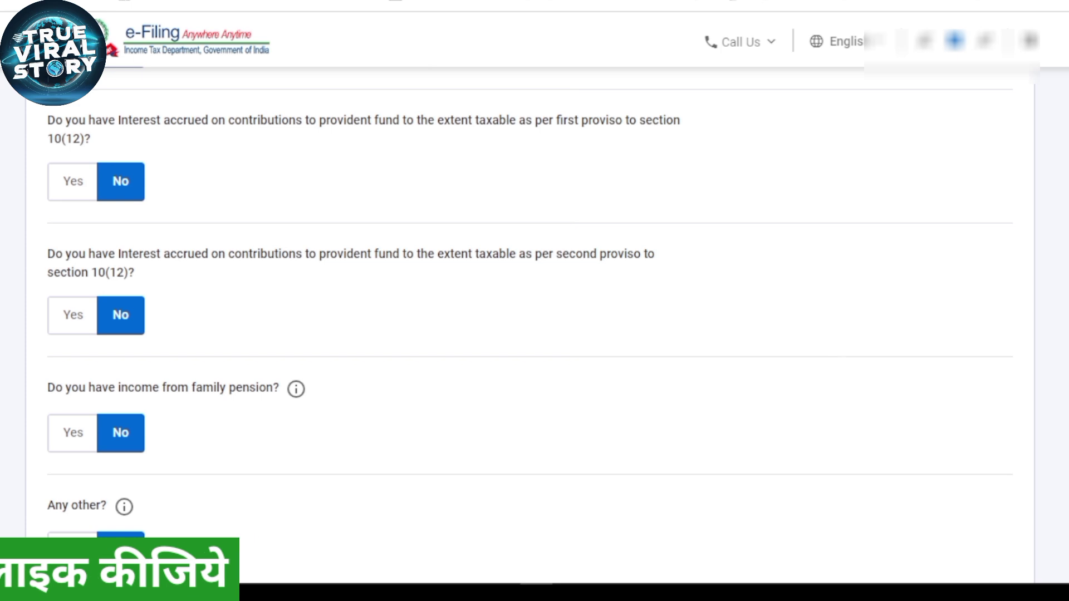
pyautogui.scroll(-5, 534, 334)
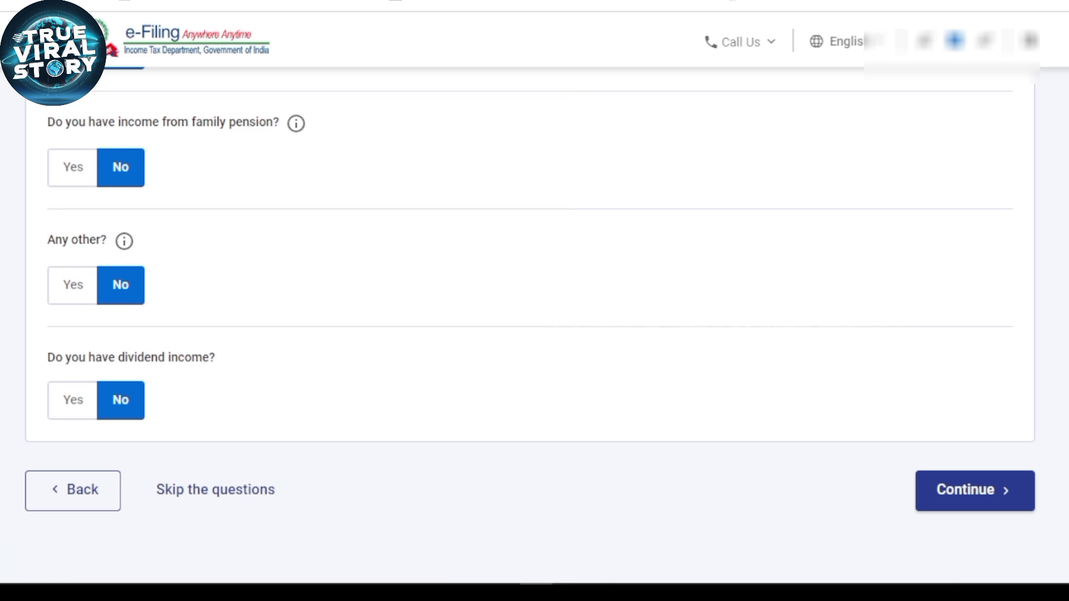
pyautogui.click(73, 285)
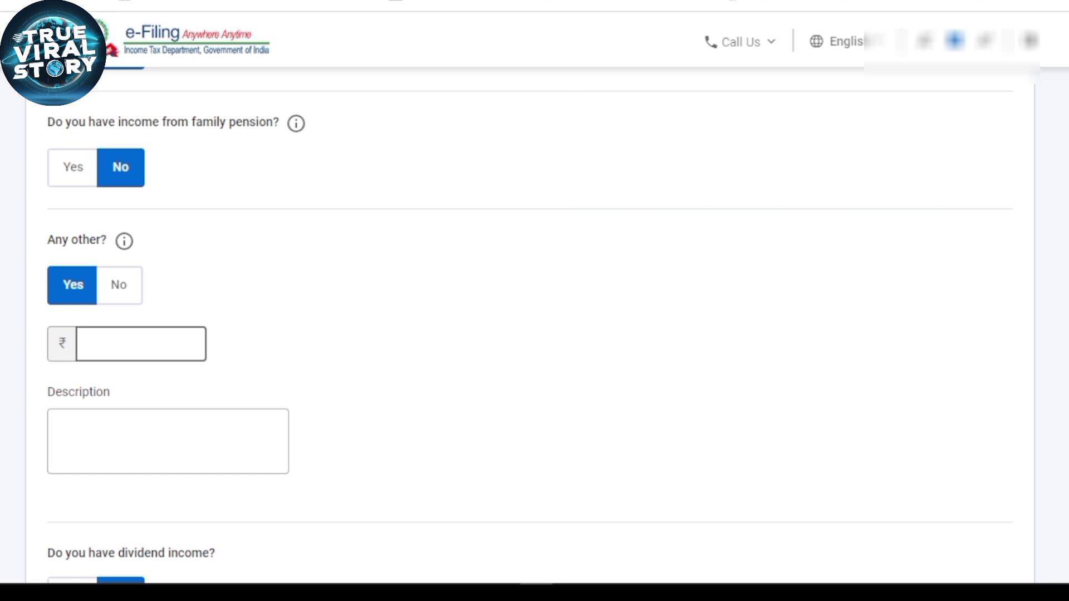
pyautogui.click(141, 344)
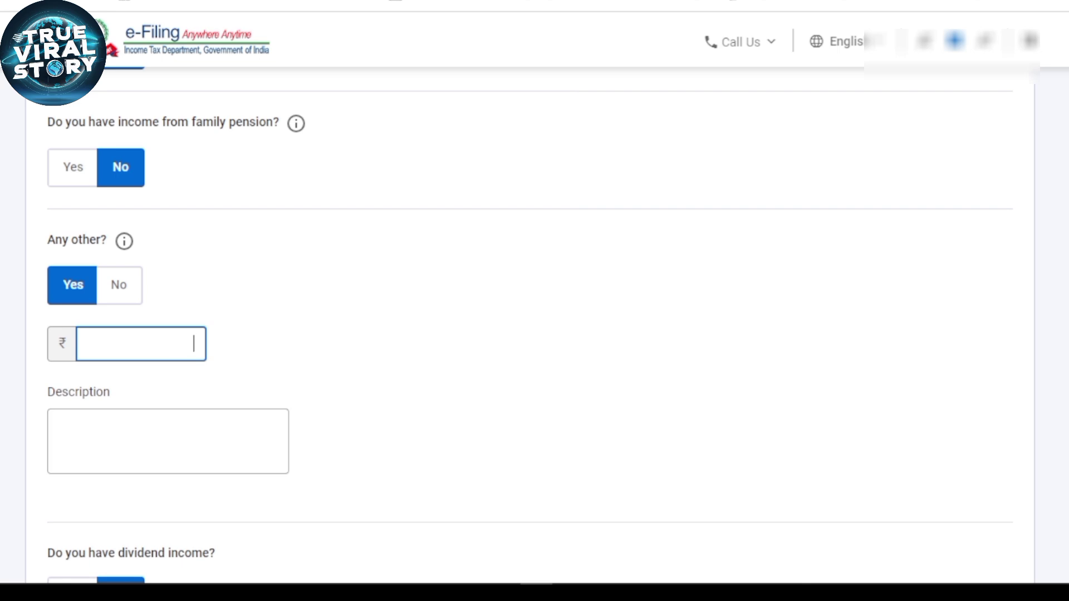
pyautogui.click(119, 285)
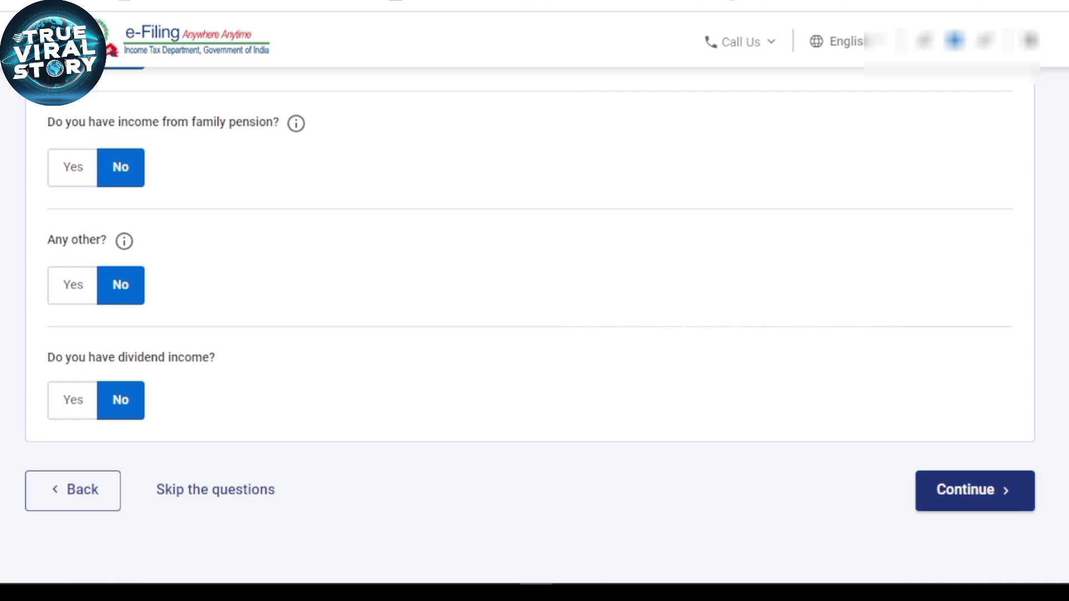
# Confirm the ₹5,02,000 Gross Total Income and return to the Return Summary
pyautogui.click(975, 490)
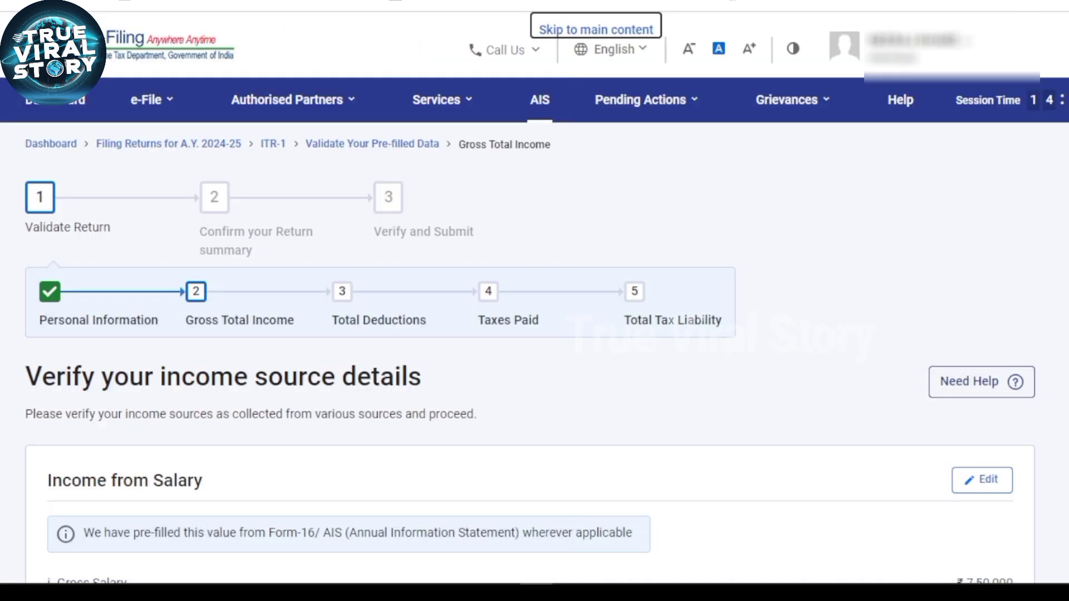
pyautogui.scroll(-10, 530, 334)
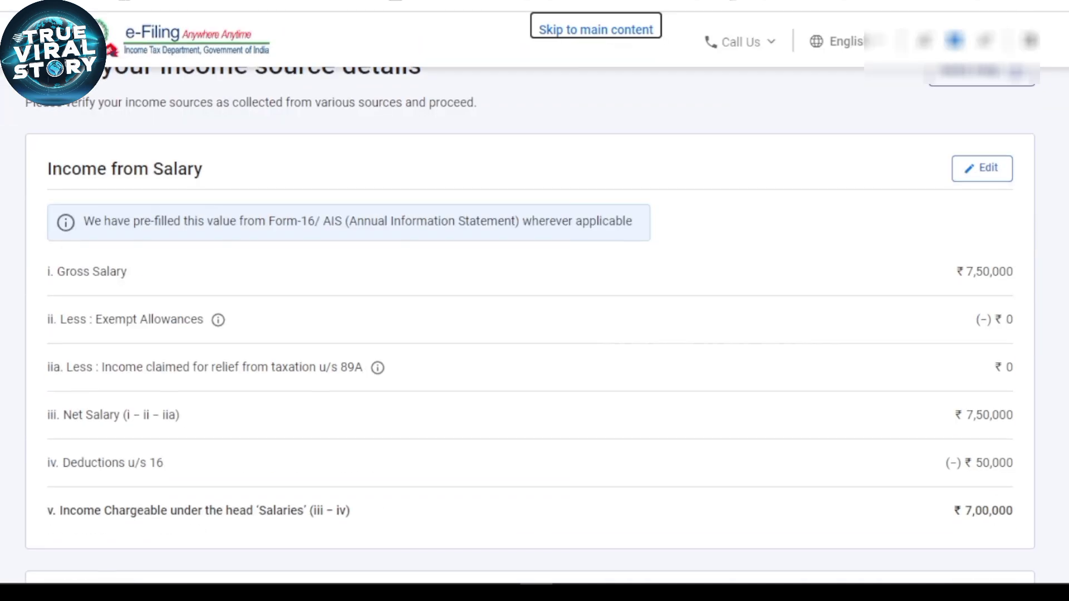
pyautogui.scroll(-12, 530, 334)
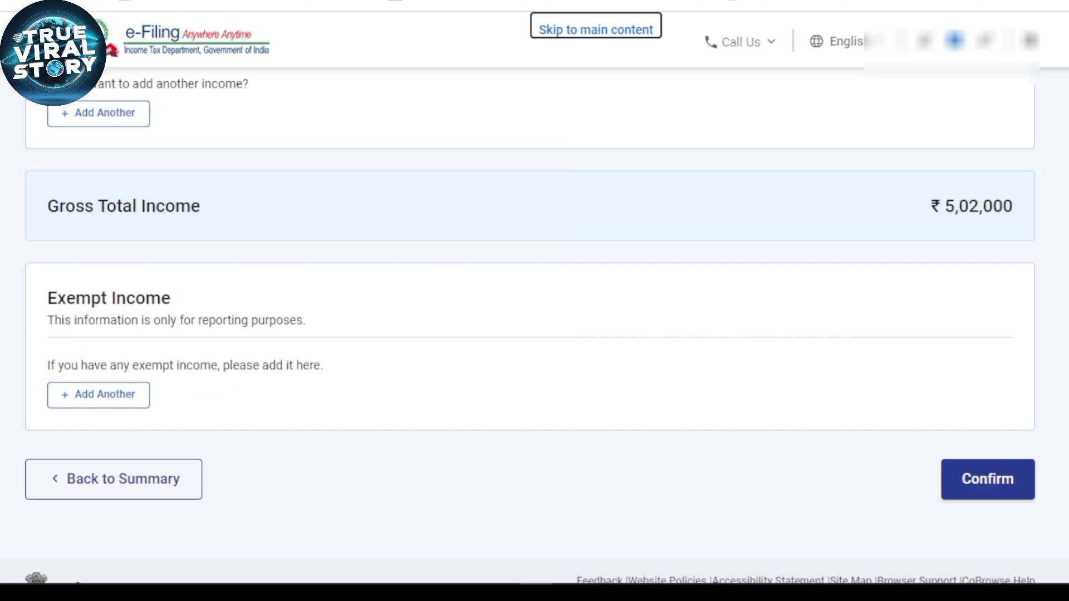
pyautogui.scroll(-2, 530, 335)
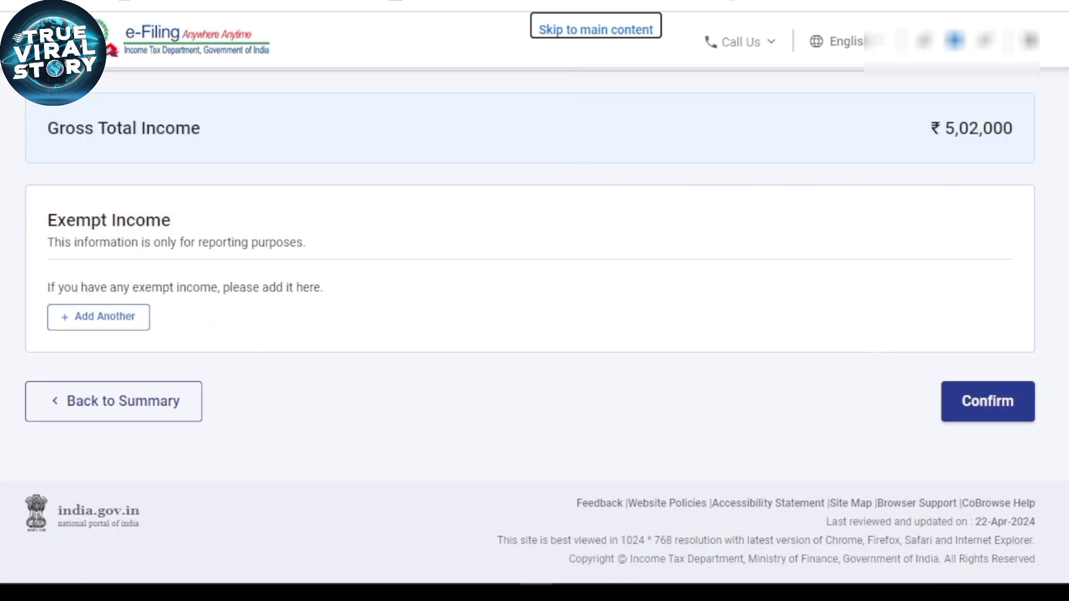
pyautogui.click(988, 401)
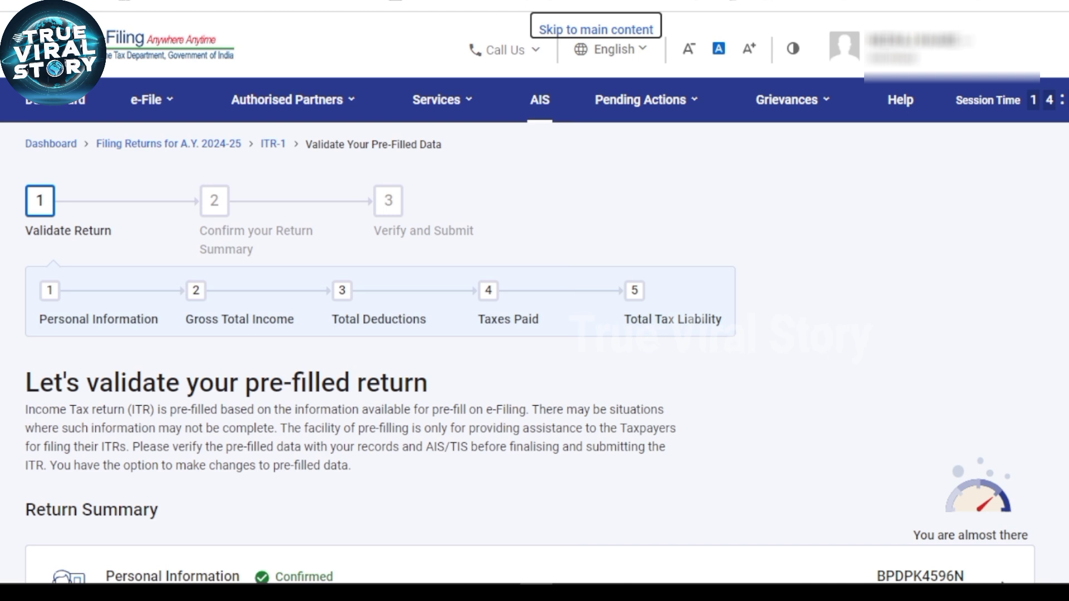
pyautogui.scroll(-6, 530, 334)
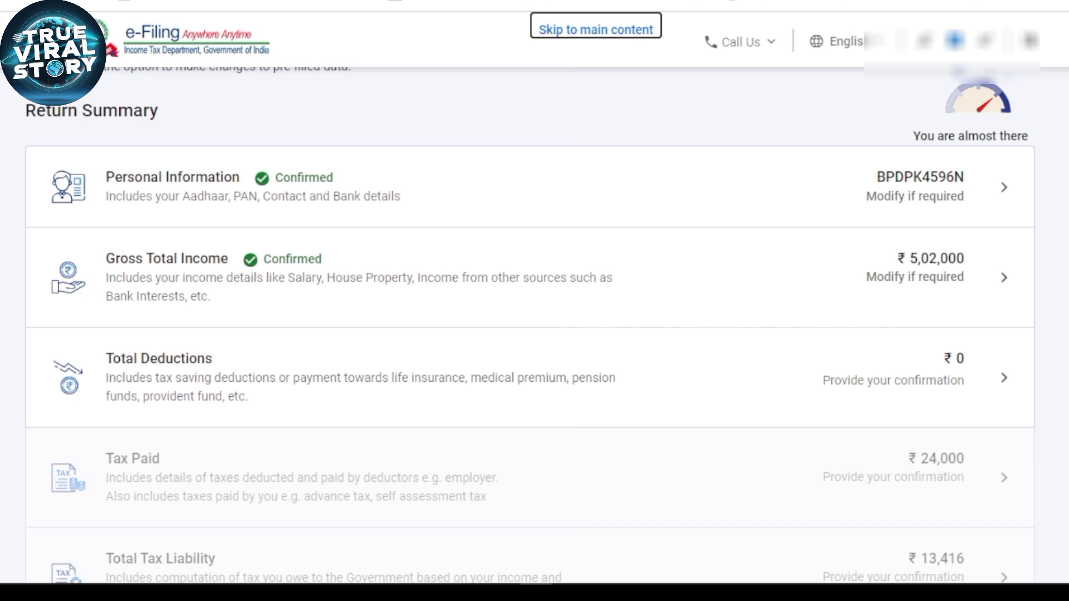
# Open Total Deductions, answer Yes to donations, and claim Section 80C of 150000
pyautogui.click(530, 377)
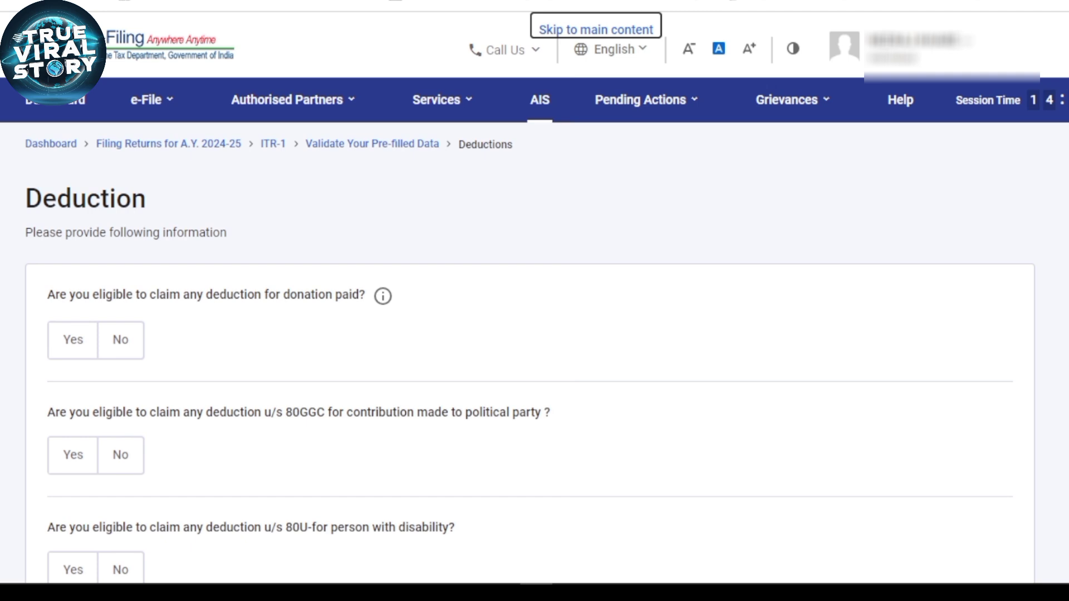
pyautogui.scroll(-2, 535, 334)
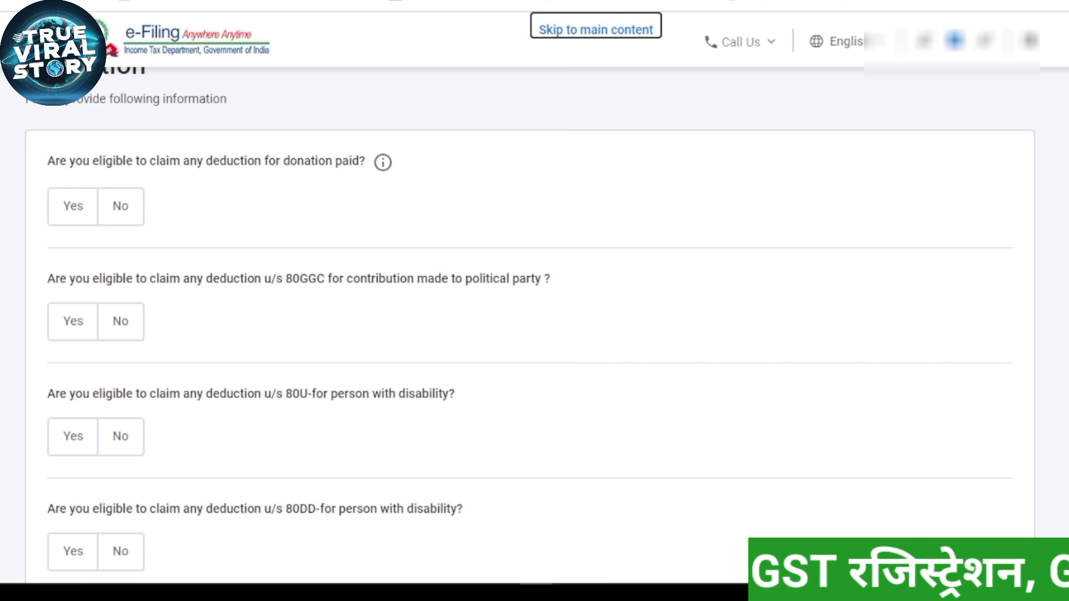
pyautogui.click(73, 206)
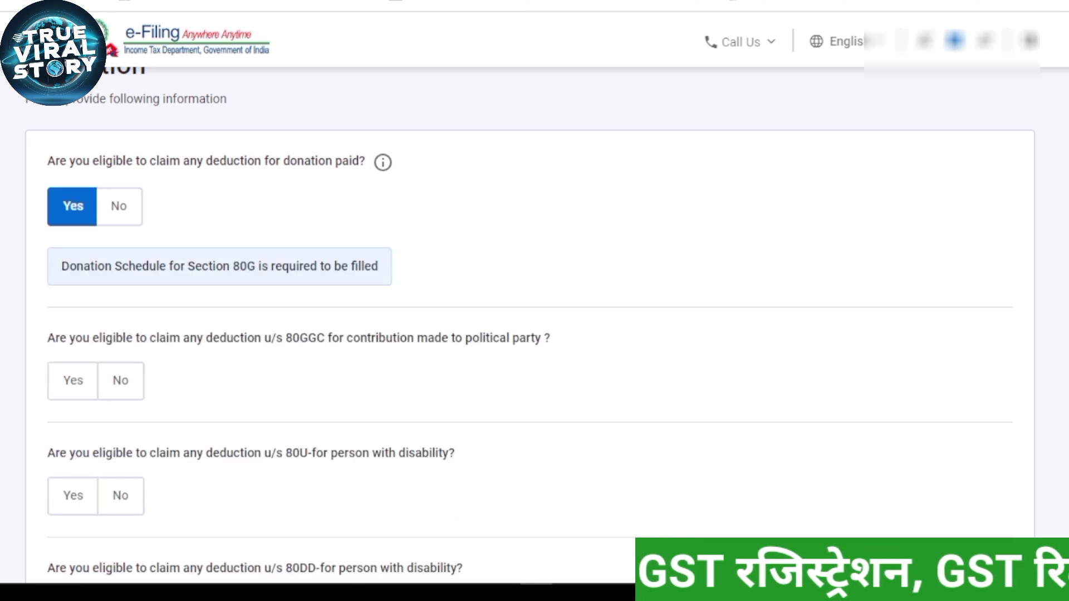
pyautogui.scroll(-10, 534, 334)
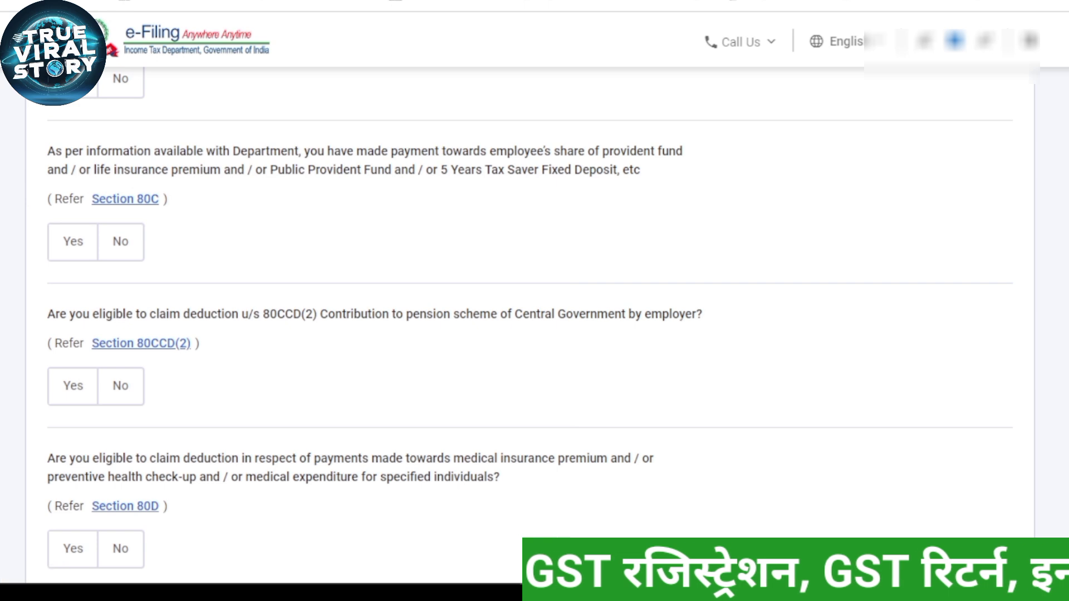
pyautogui.click(73, 242)
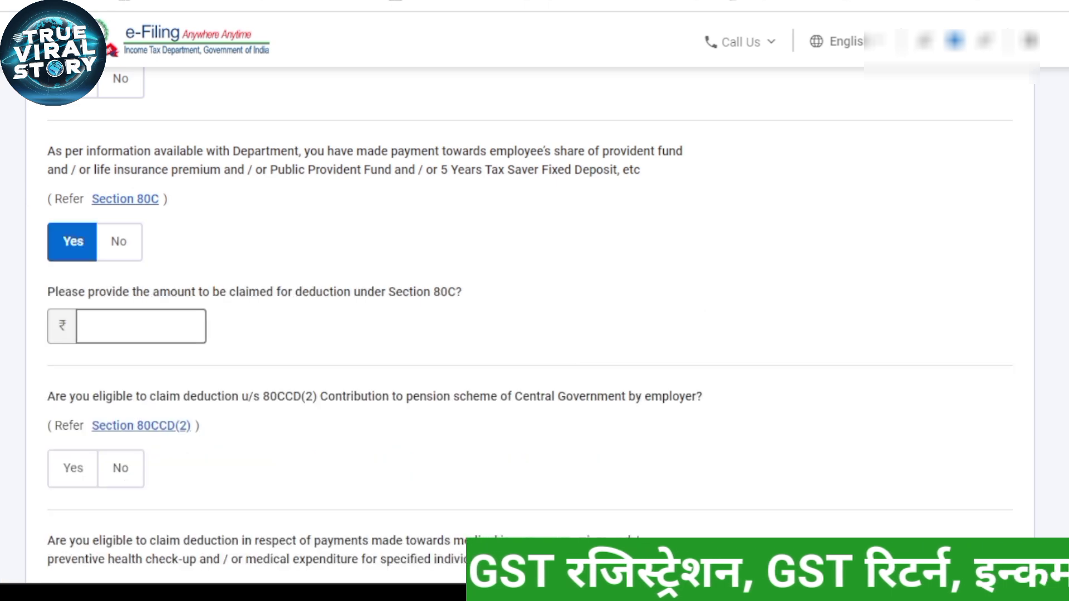
pyautogui.click(141, 326)
pyautogui.write('150000')
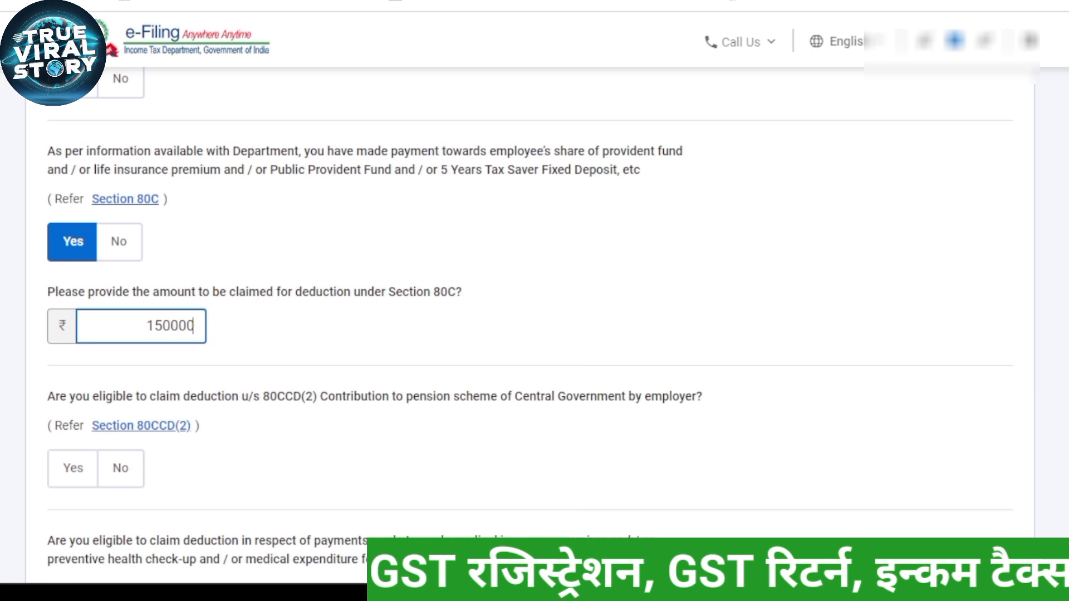
pyautogui.press('Tab')
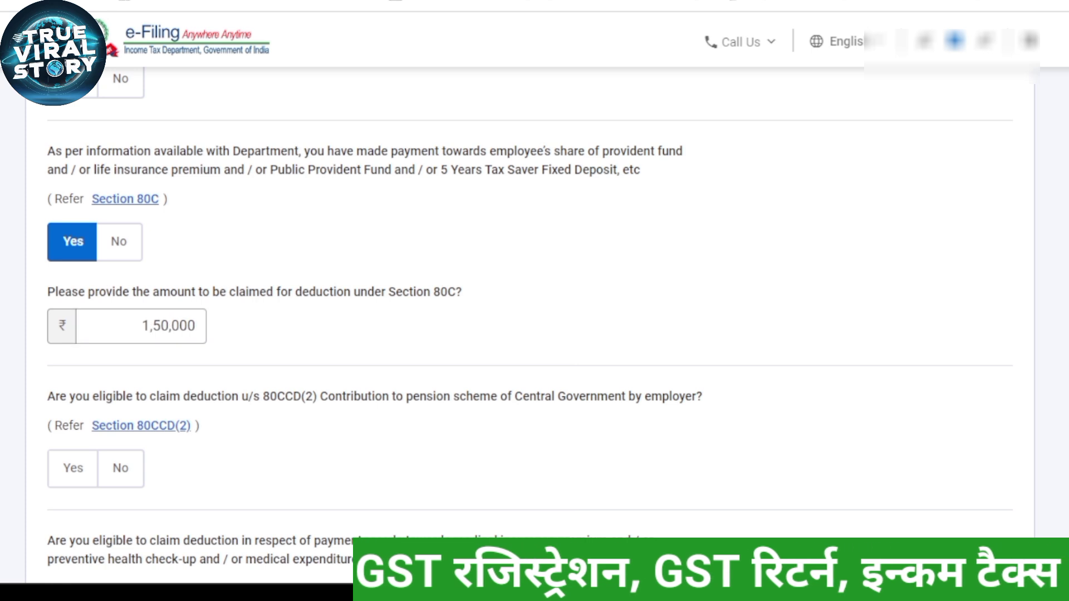
# Answer Yes to Section 80D and 80TTA, and No to any other deduction
pyautogui.scroll(-5, 535, 301)
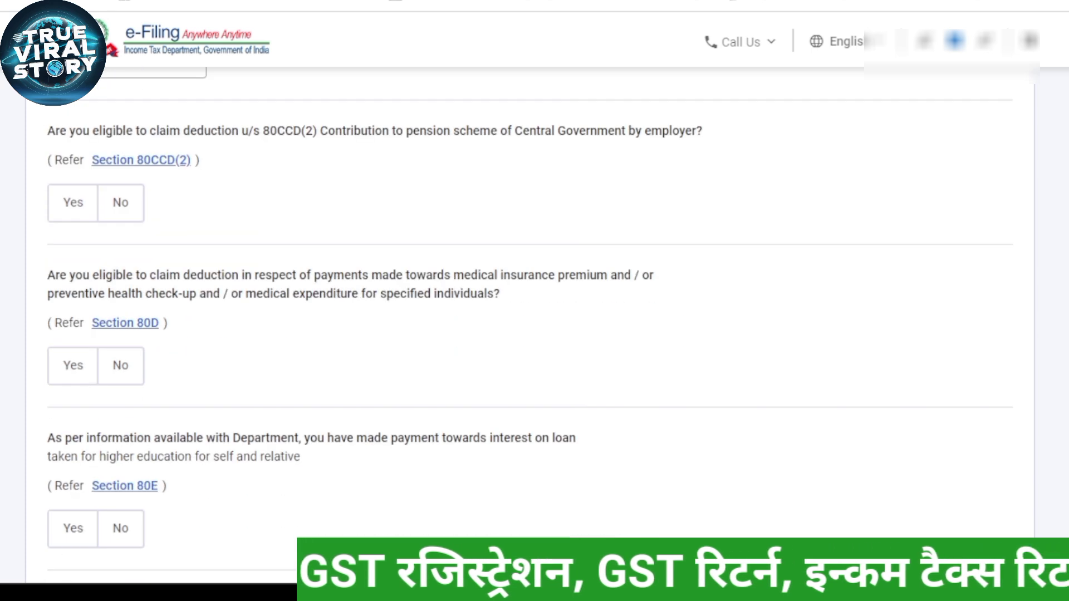
pyautogui.scroll(-2, 534, 301)
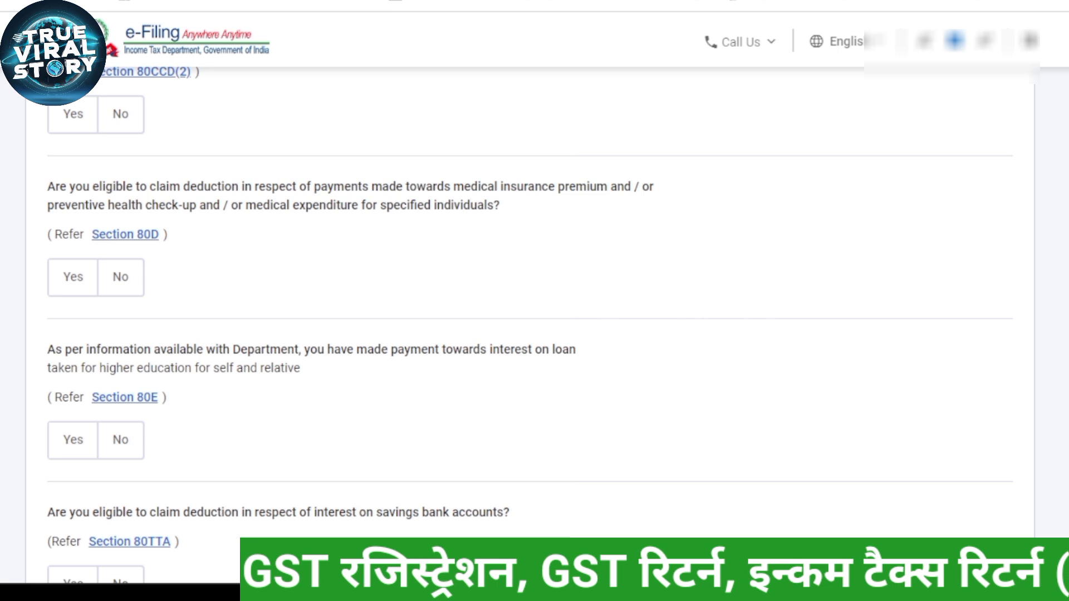
pyautogui.click(73, 277)
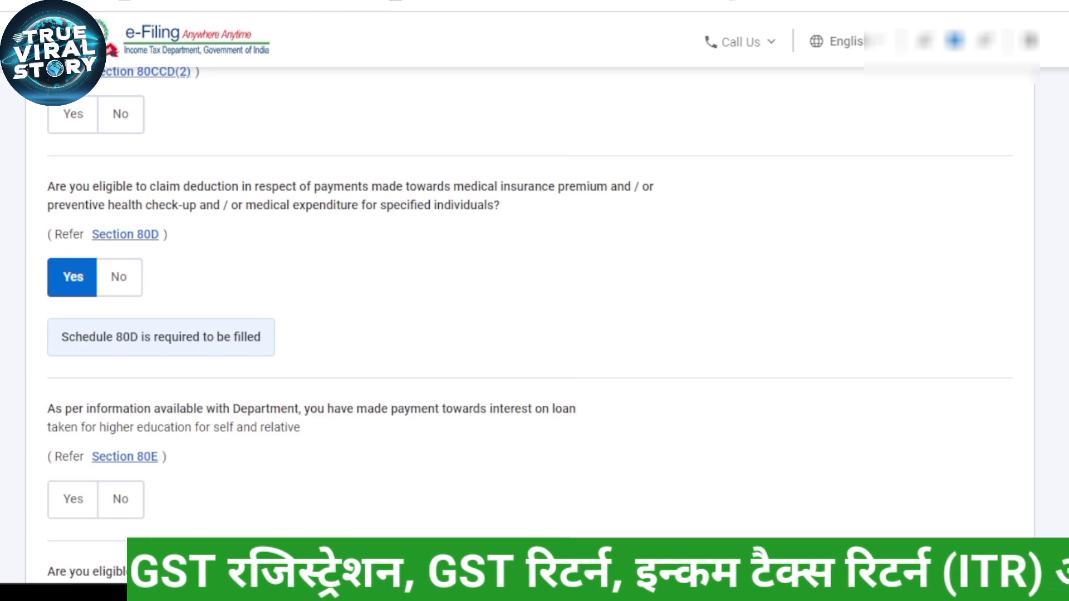
pyautogui.scroll(-5, 535, 301)
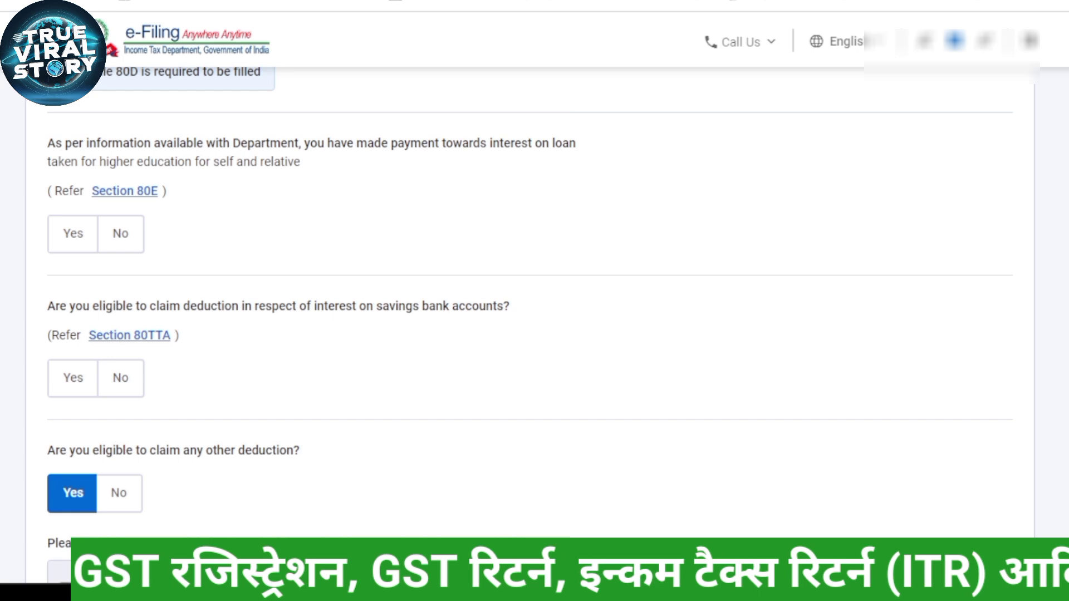
pyautogui.click(73, 378)
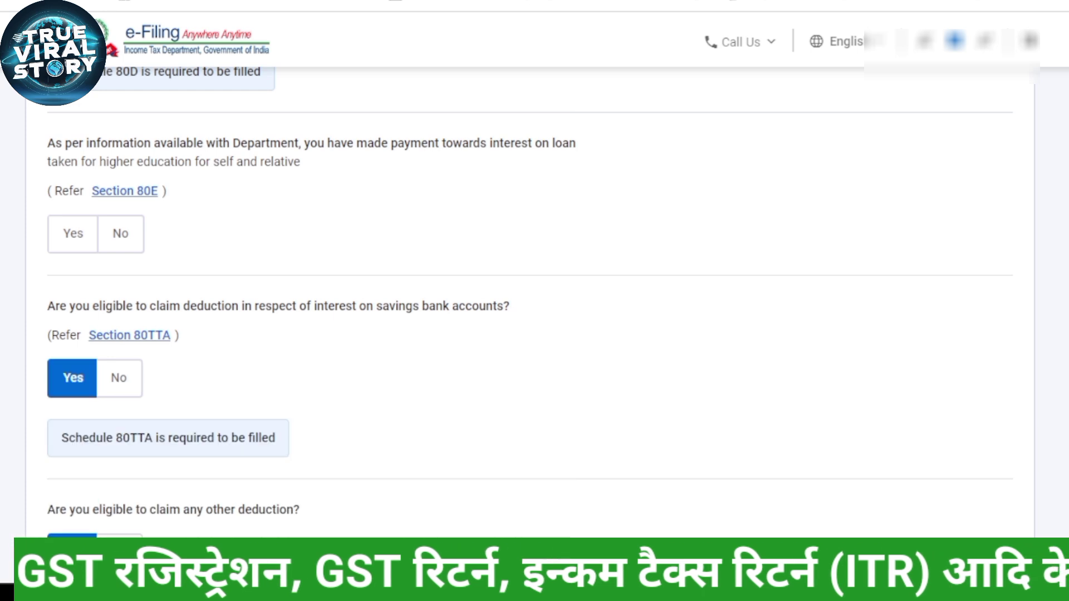
pyautogui.scroll(-5, 535, 301)
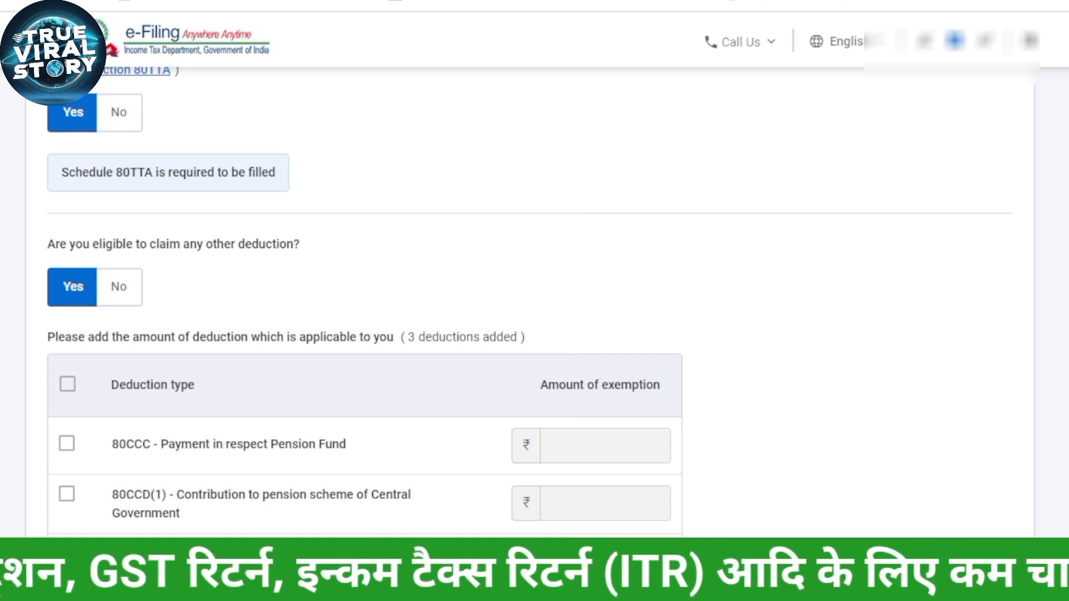
pyautogui.click(119, 287)
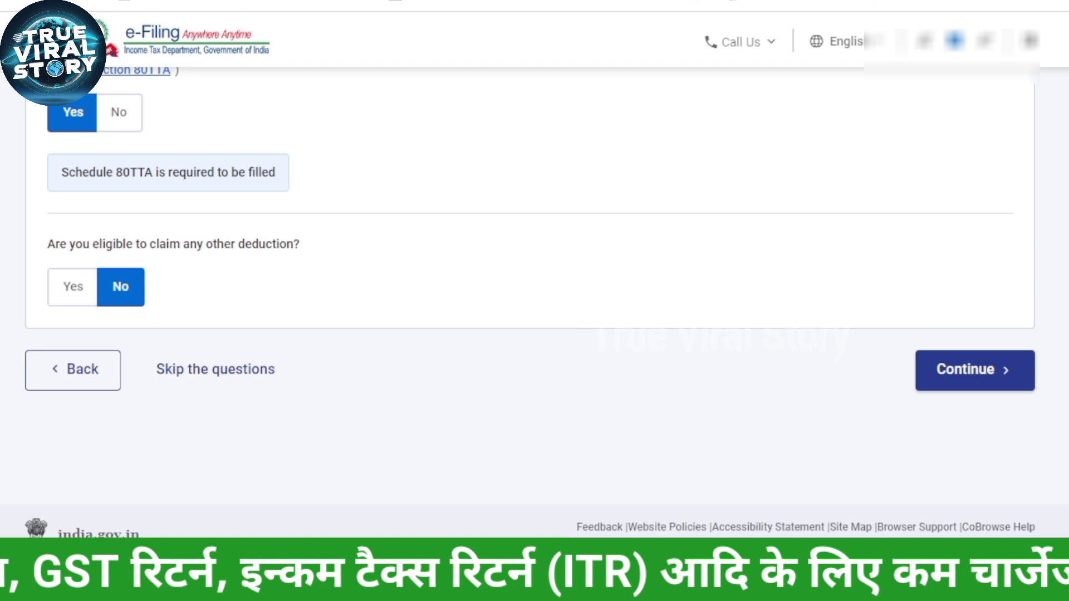
# Continue to Verify your deductions and check 80C at ₹1,50,000 and 80D at ₹0
pyautogui.click(975, 370)
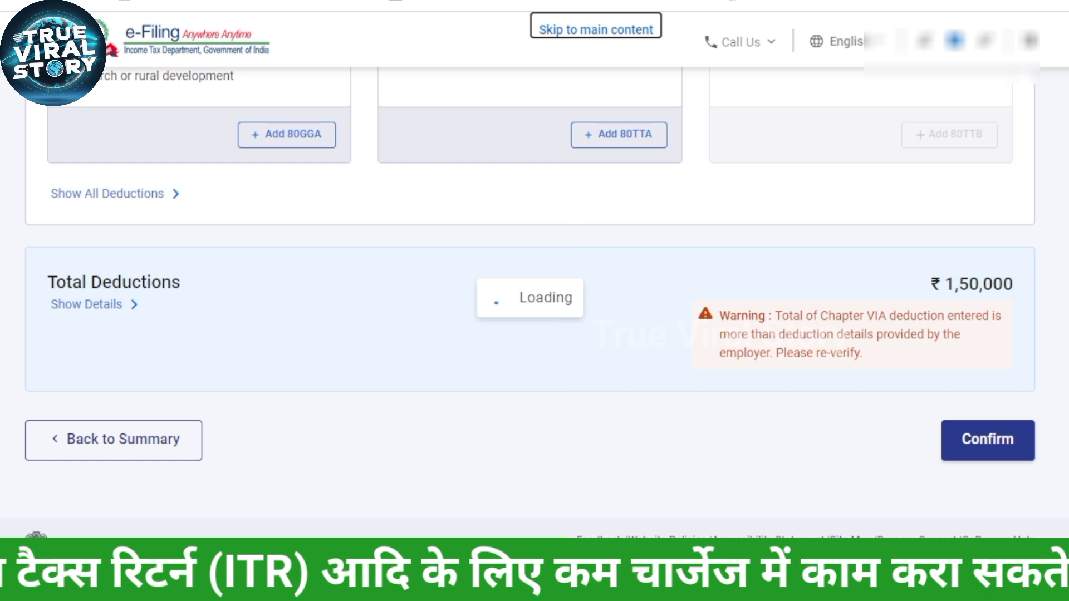
pyautogui.scroll(-4, 530, 315)
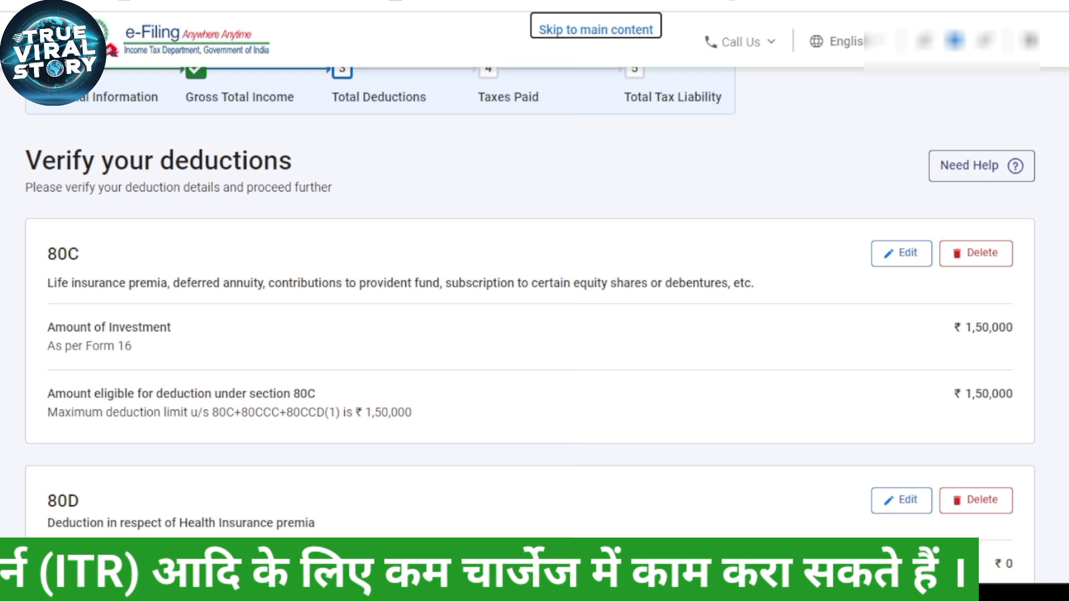
pyautogui.scroll(-3, 530, 315)
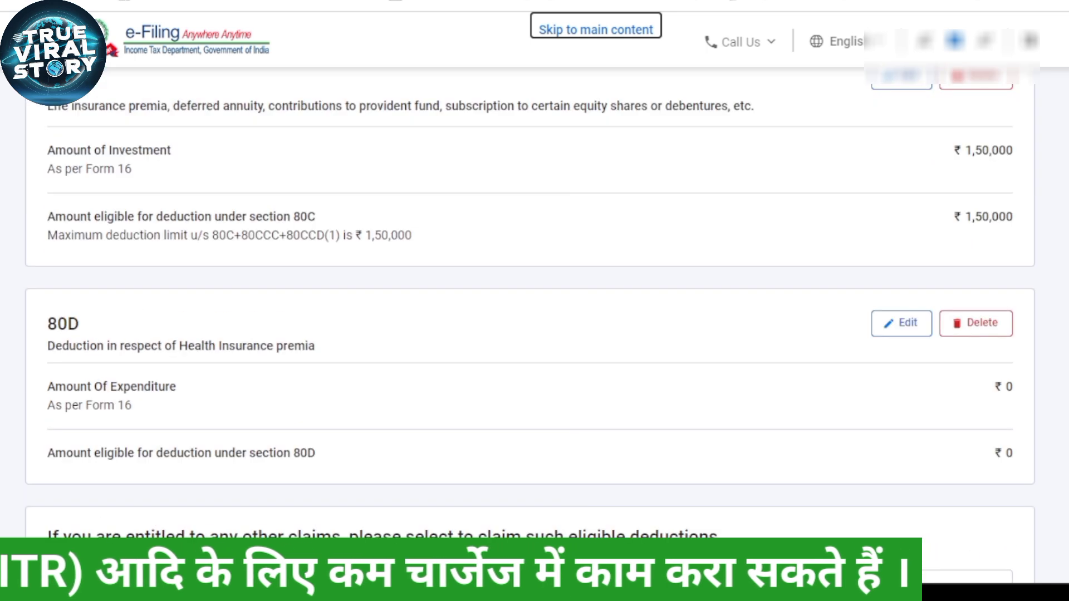
pyautogui.scroll(-3, 530, 315)
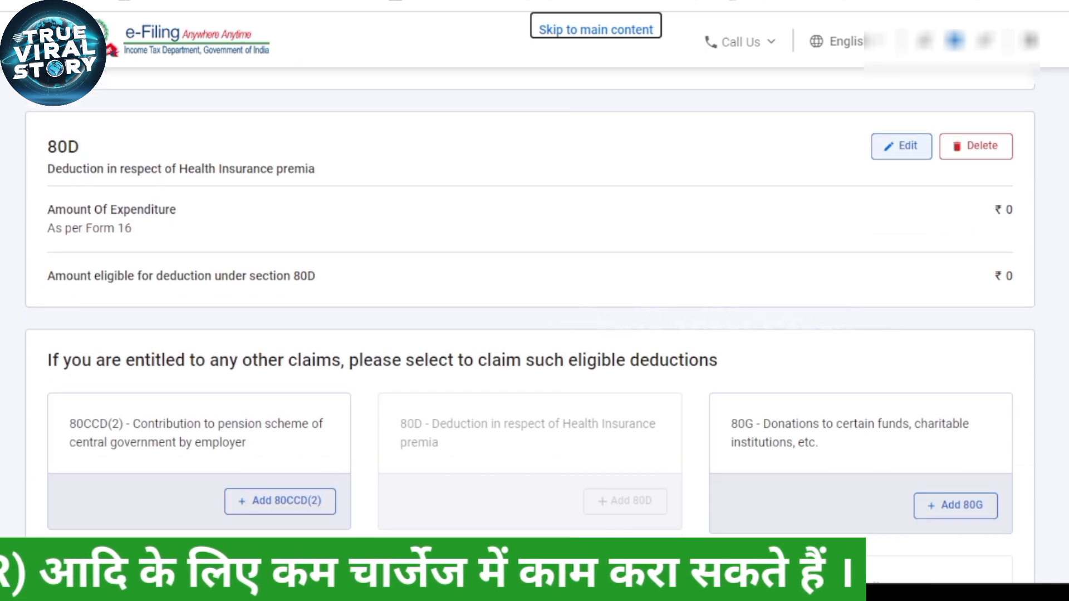
# Claim ₹25,000 of self health insurance under 80D, keeping senior citizen as No, and save
pyautogui.click(901, 146)
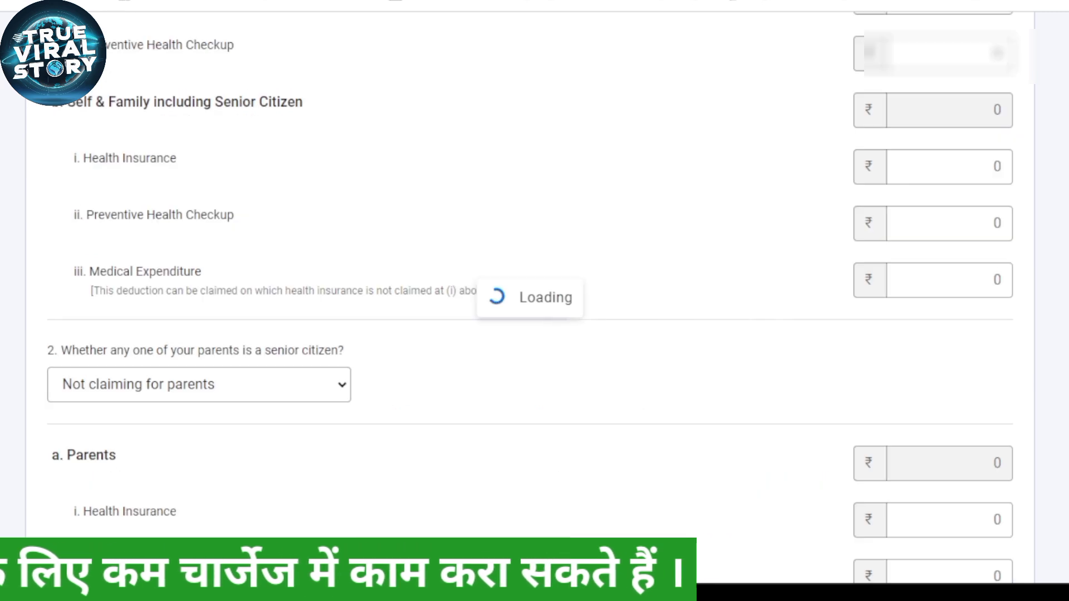
pyautogui.scroll(-3, 535, 334)
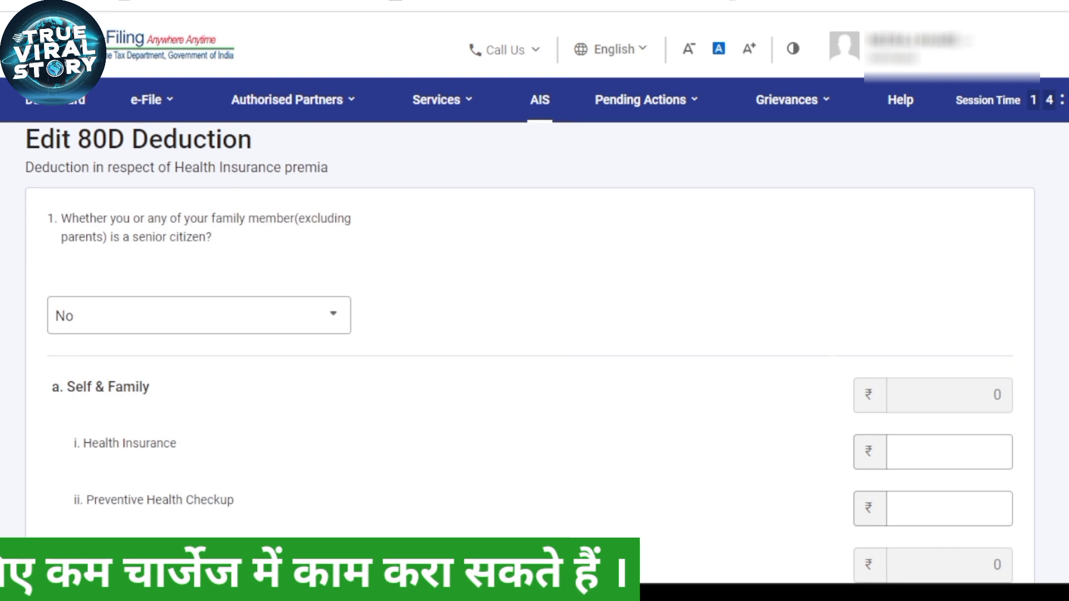
pyautogui.click(199, 250)
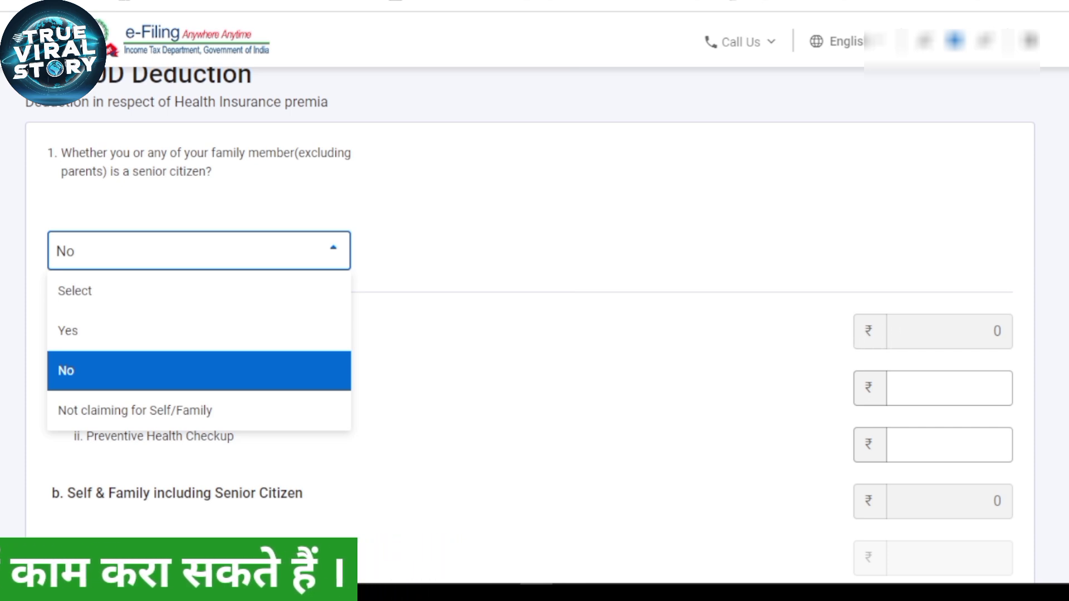
pyautogui.click(198, 370)
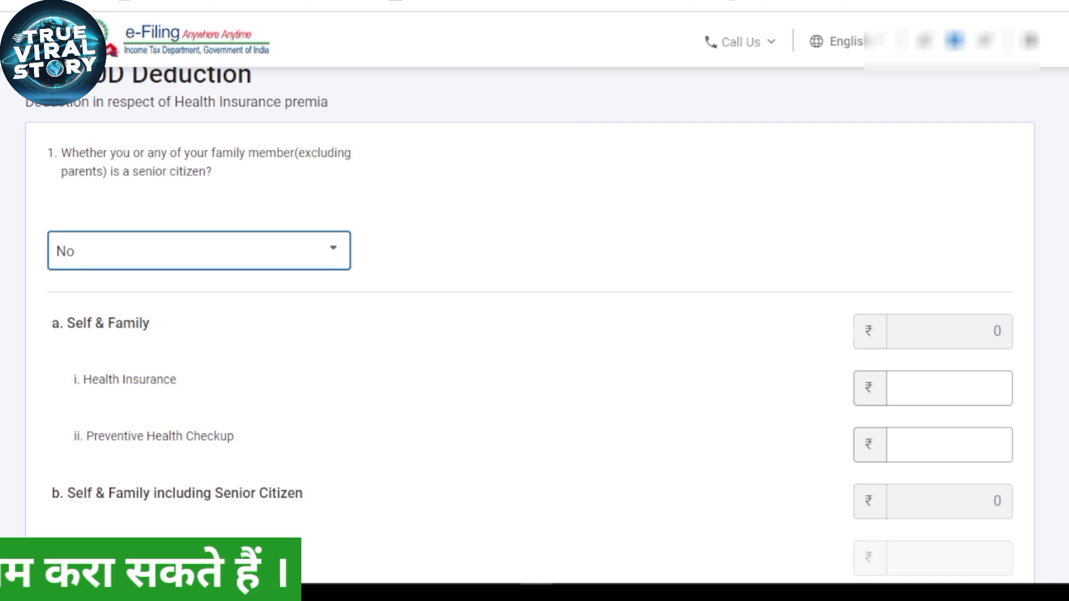
pyautogui.scroll(-2, 531, 321)
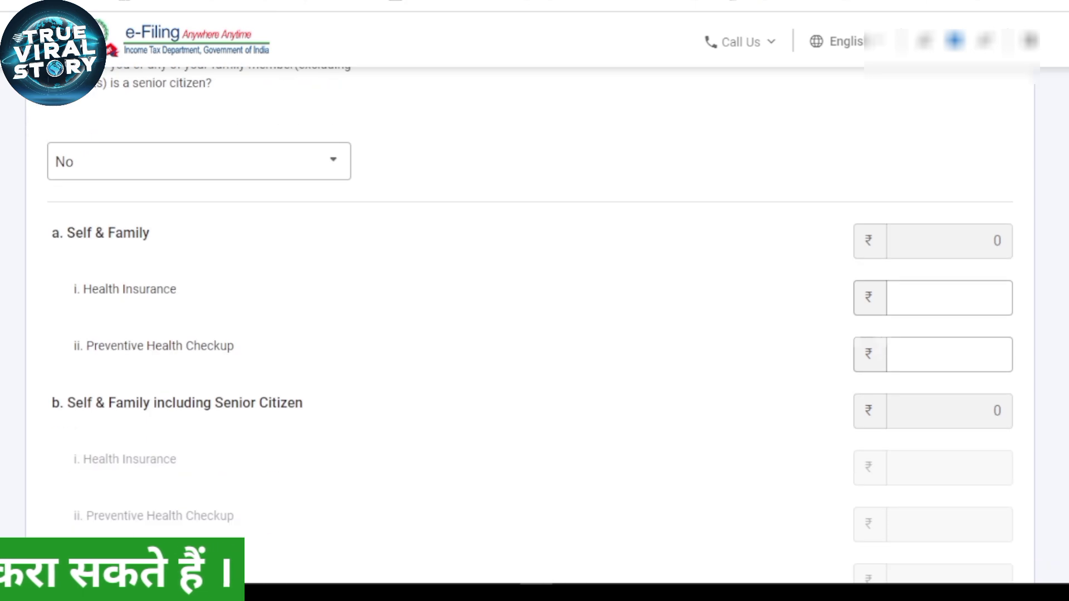
pyautogui.click(949, 298)
pyautogui.write('25000')
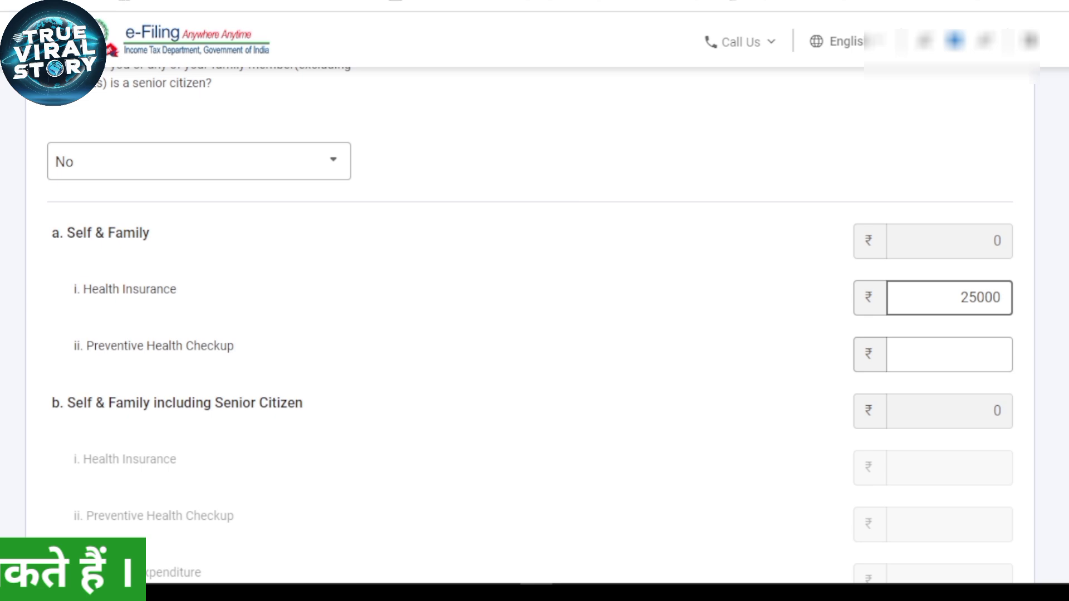
pyautogui.click(668, 334)
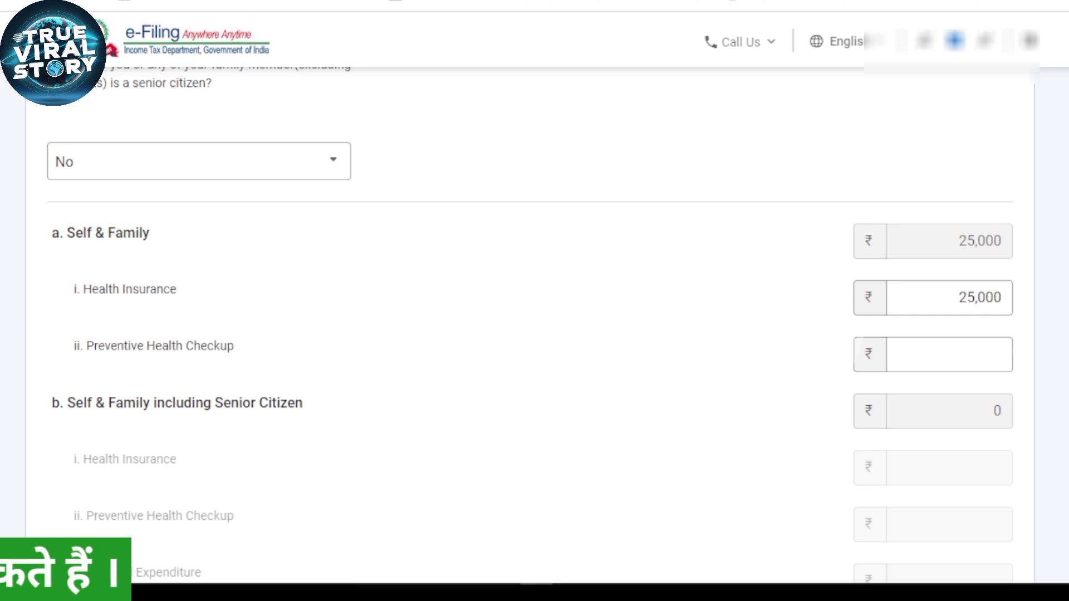
pyautogui.scroll(-6, 531, 321)
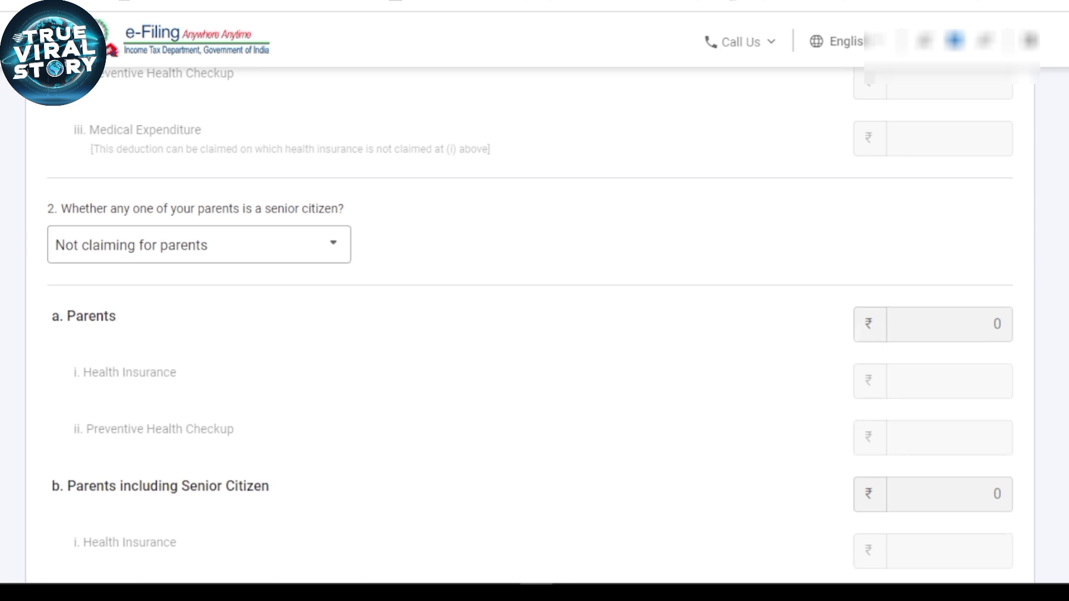
pyautogui.scroll(-9, 530, 321)
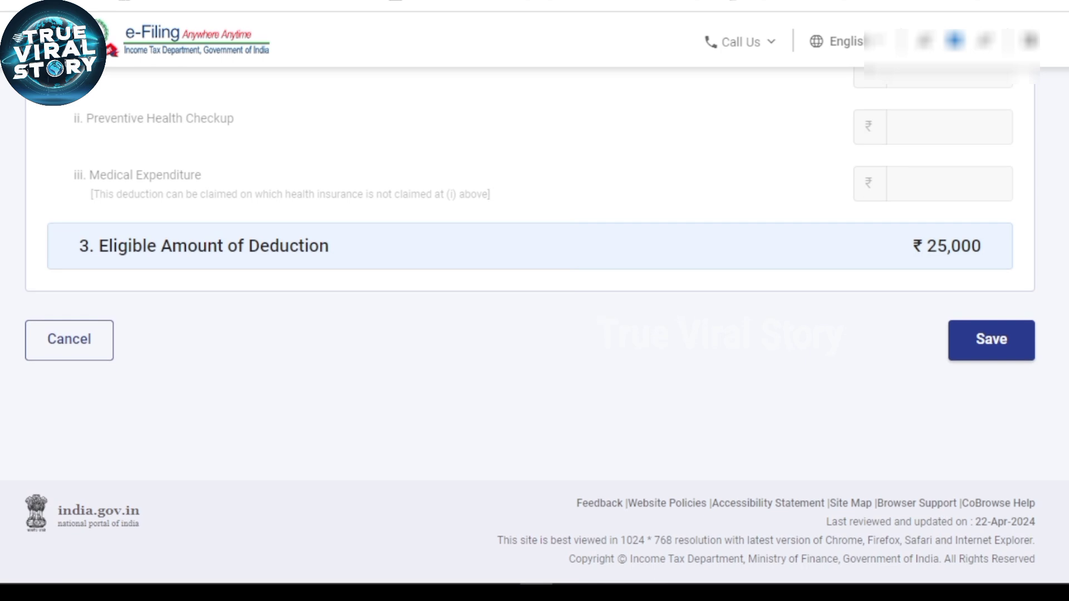
pyautogui.click(991, 340)
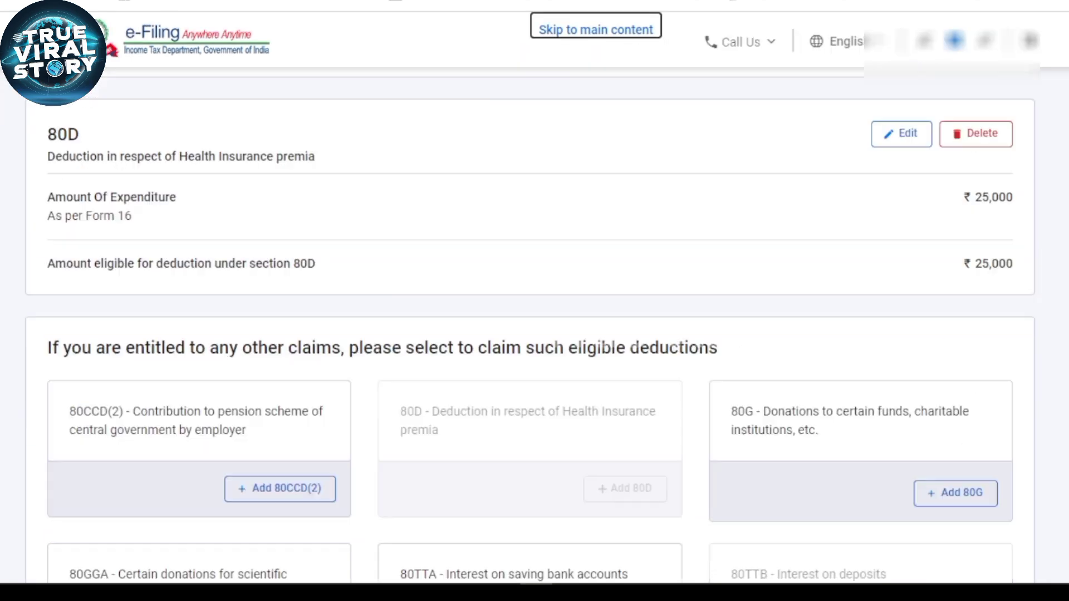
# Confirm the total deductions of ₹1,75,000 and move on to the Tax Paid details
pyautogui.scroll(-10, 530, 320)
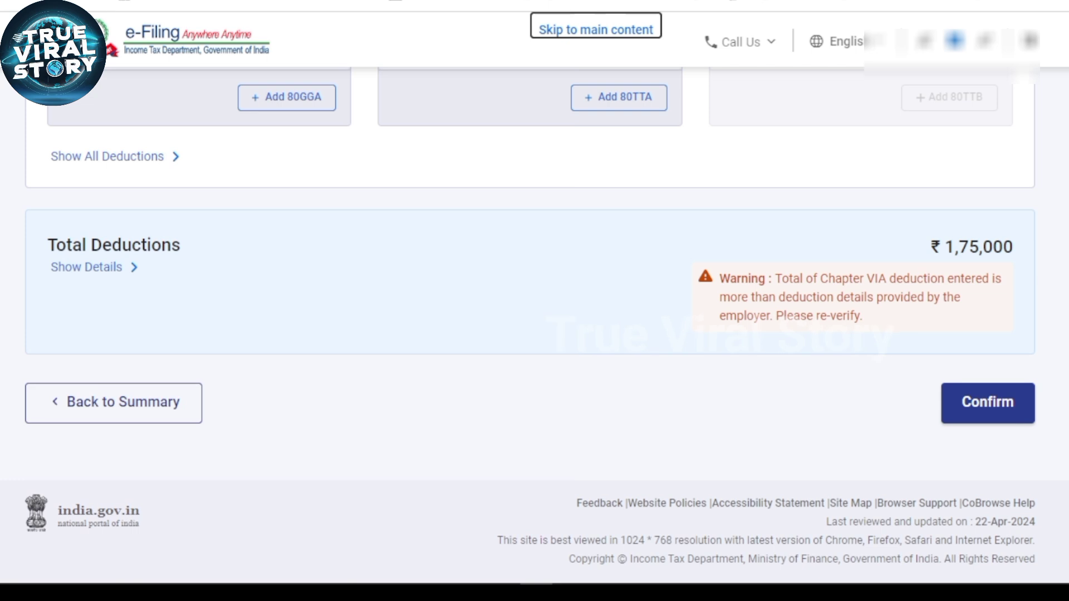
pyautogui.click(988, 403)
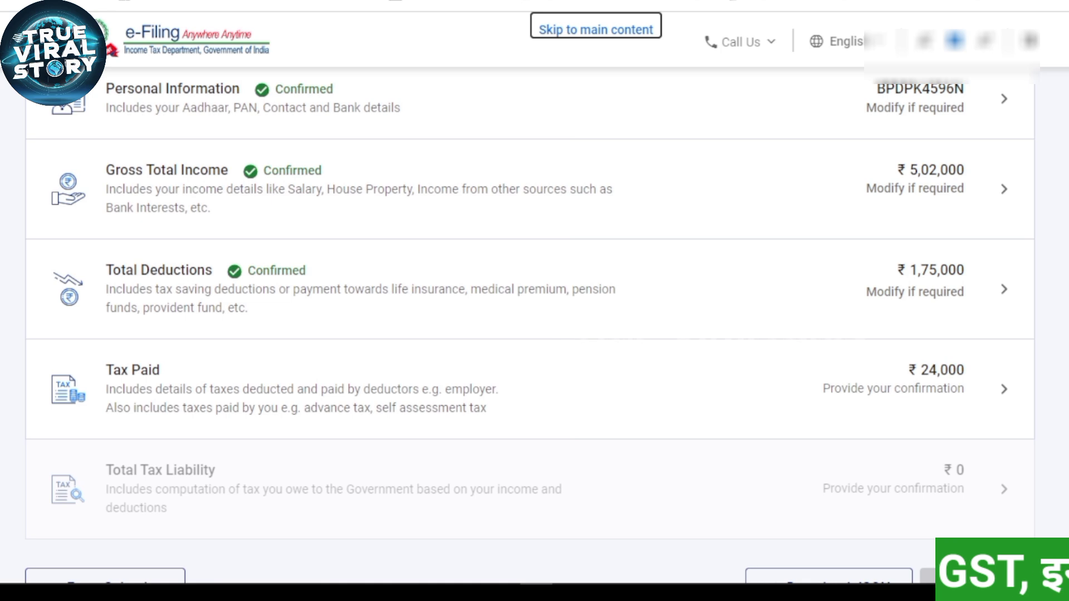
pyautogui.scroll(-2, 530, 311)
pyautogui.click(530, 301)
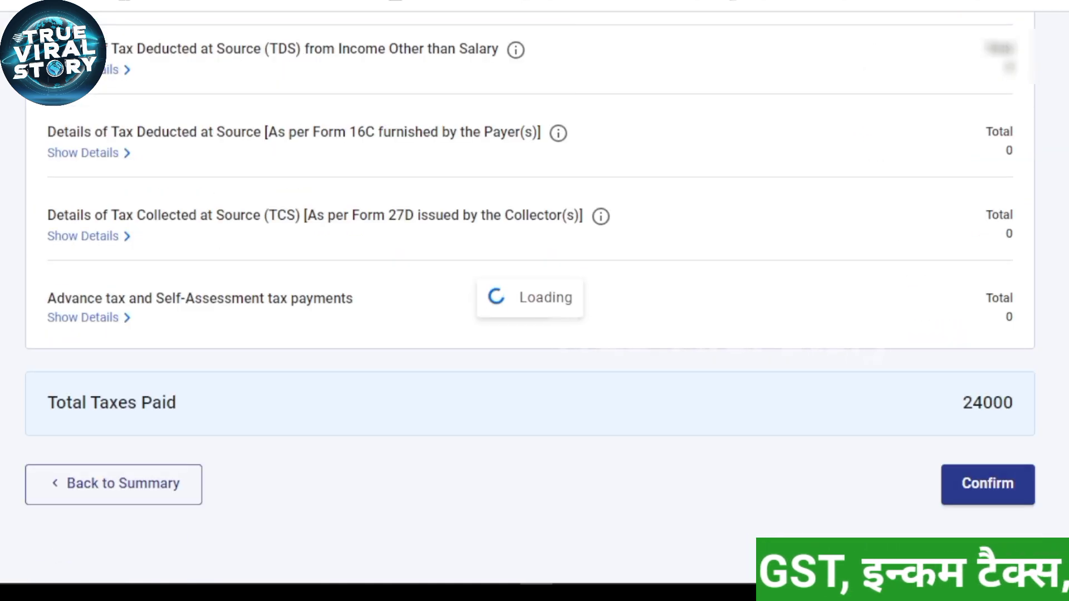
# Review the TDS entries totalling ₹24,000 and confirm the Tax Paid section
pyautogui.scroll(-2, 530, 334)
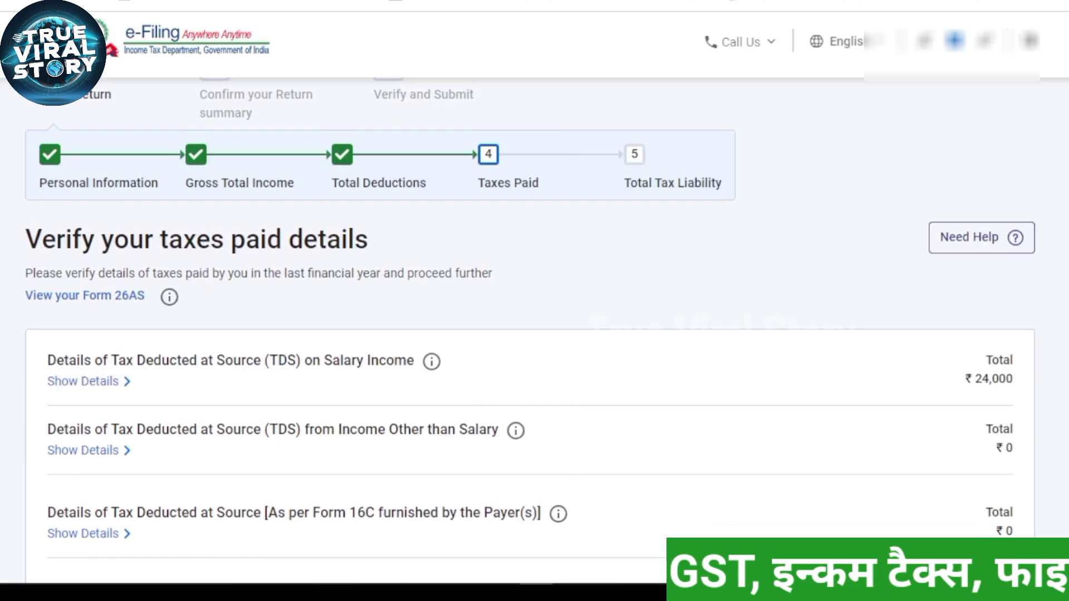
pyautogui.scroll(-3, 530, 323)
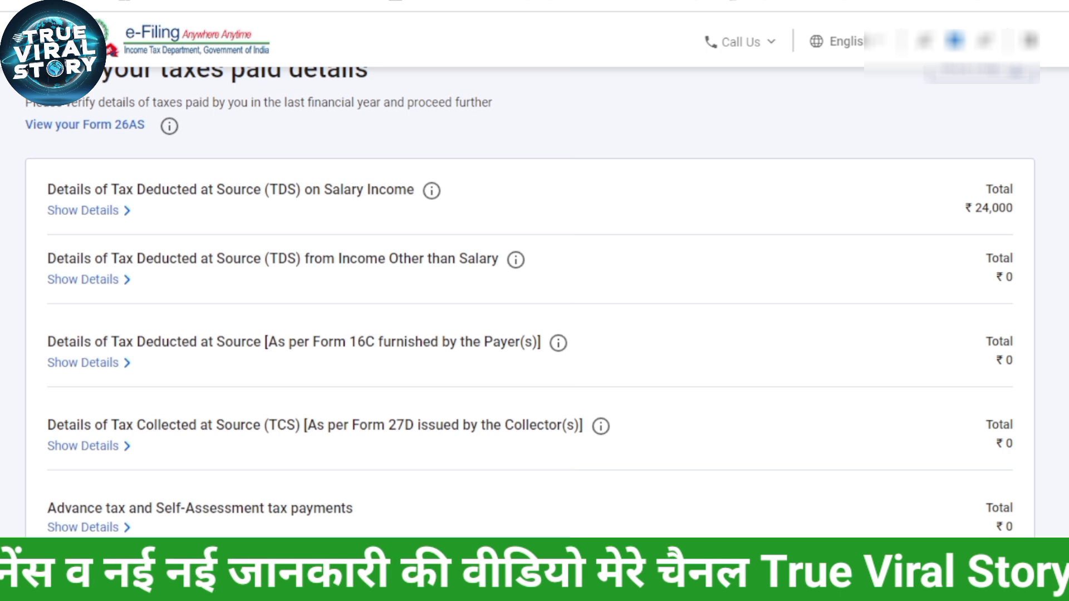
pyautogui.scroll(-2, 557, 339)
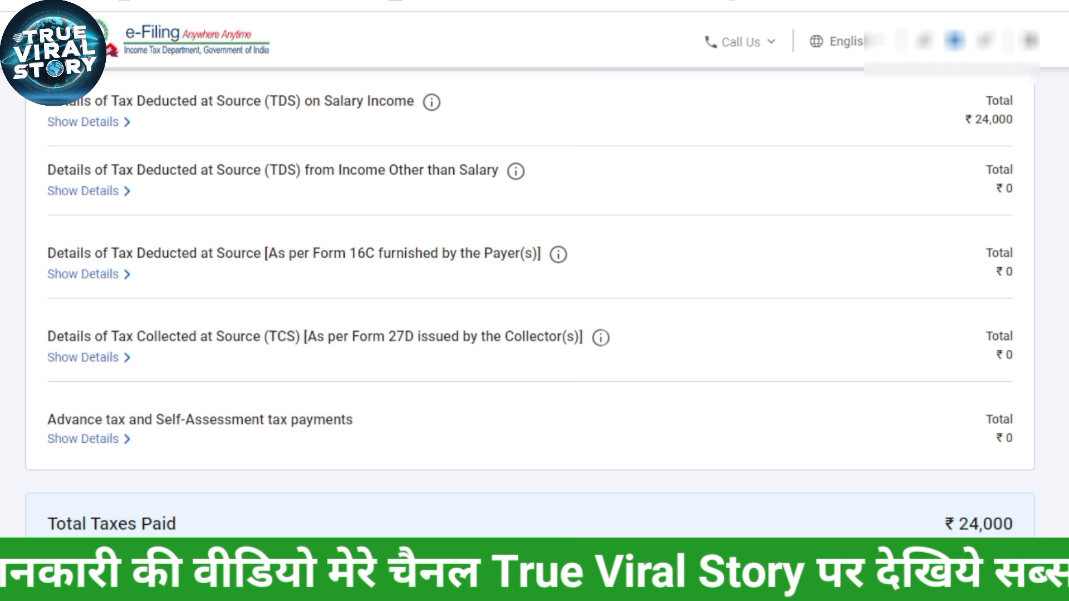
pyautogui.scroll(-2, 535, 279)
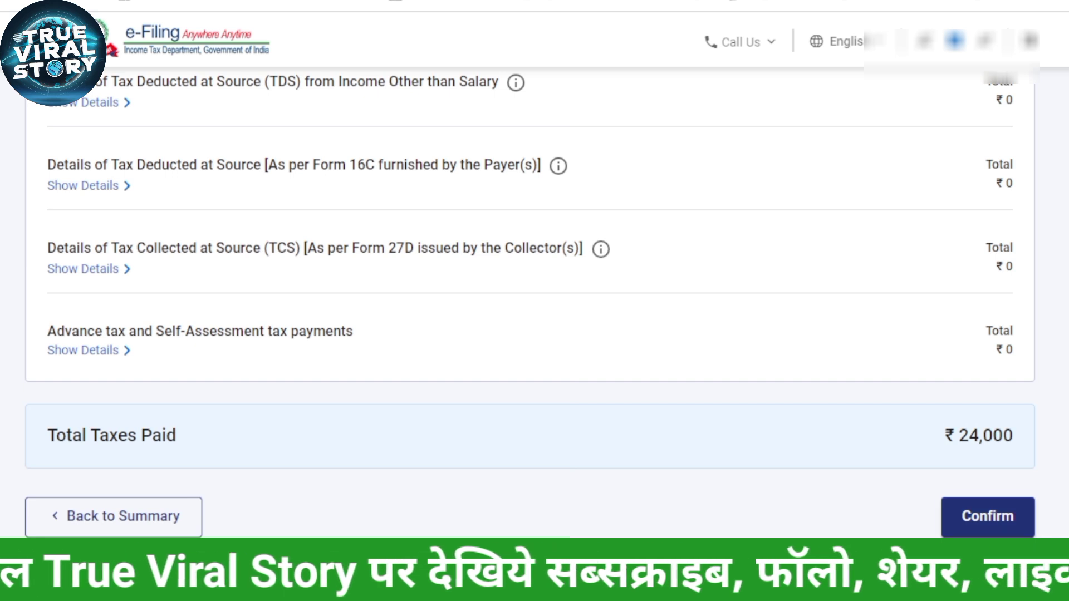
pyautogui.click(988, 517)
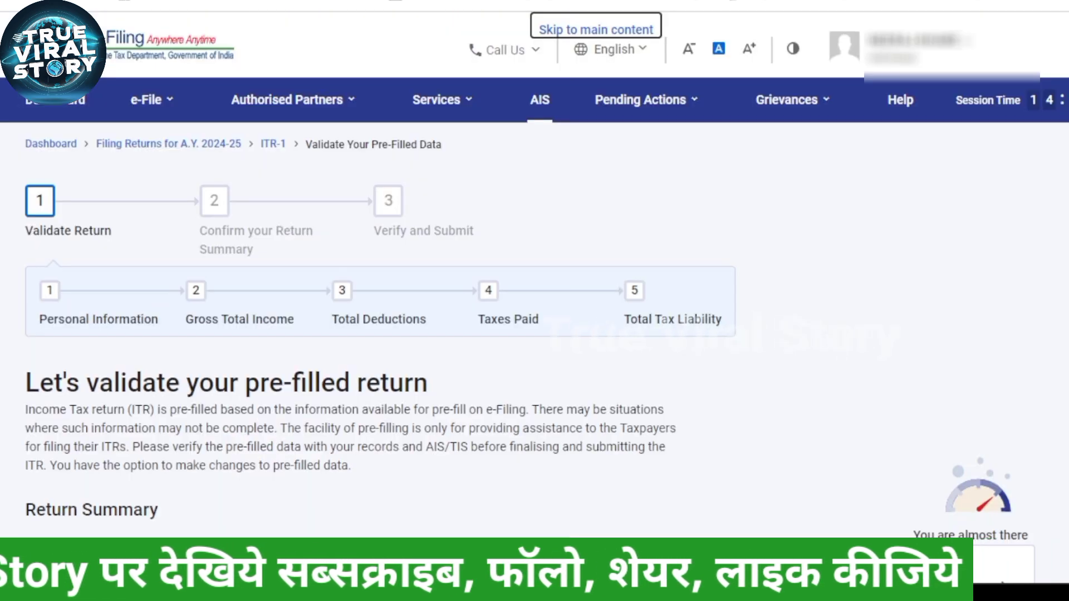
pyautogui.scroll(-1, 534, 331)
pyautogui.scroll(-10, 535, 301)
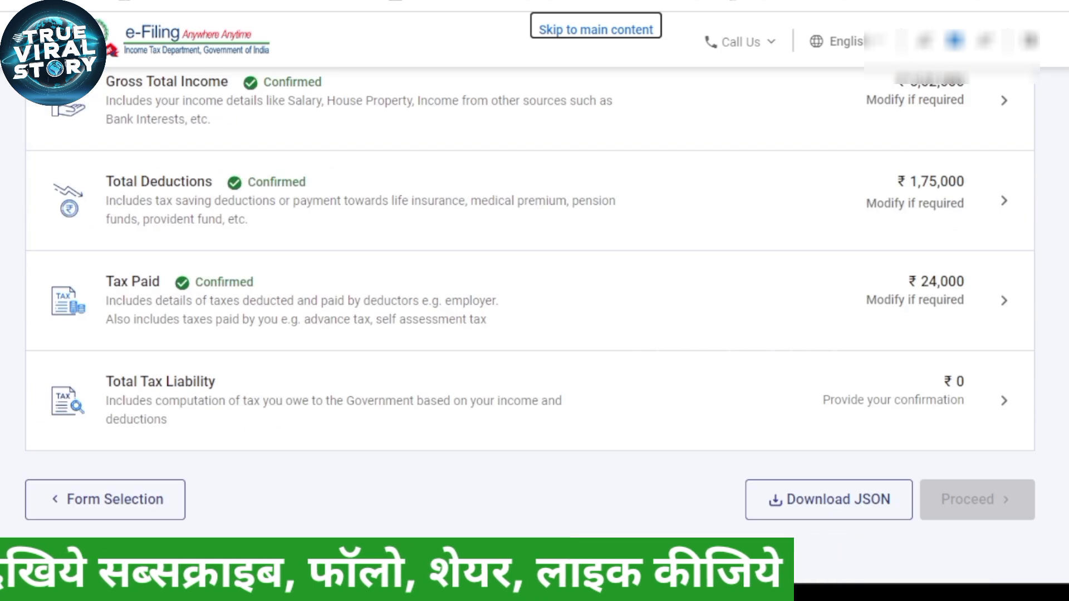
pyautogui.scroll(-3, 534, 301)
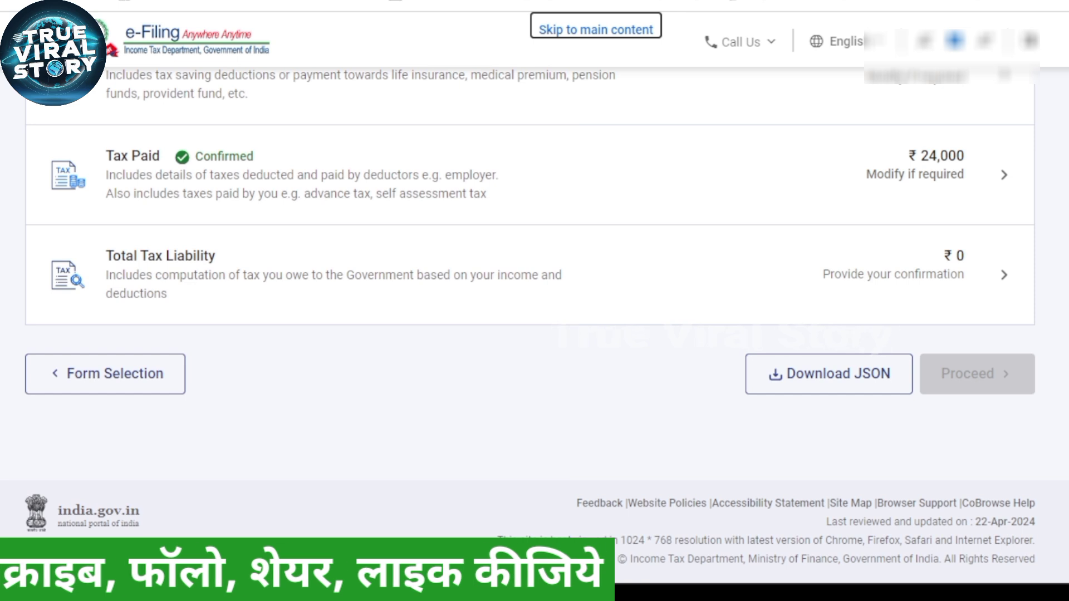
# Review the Total Tax Liability computation and confirm the ₹0 liability
pyautogui.click(913, 275)
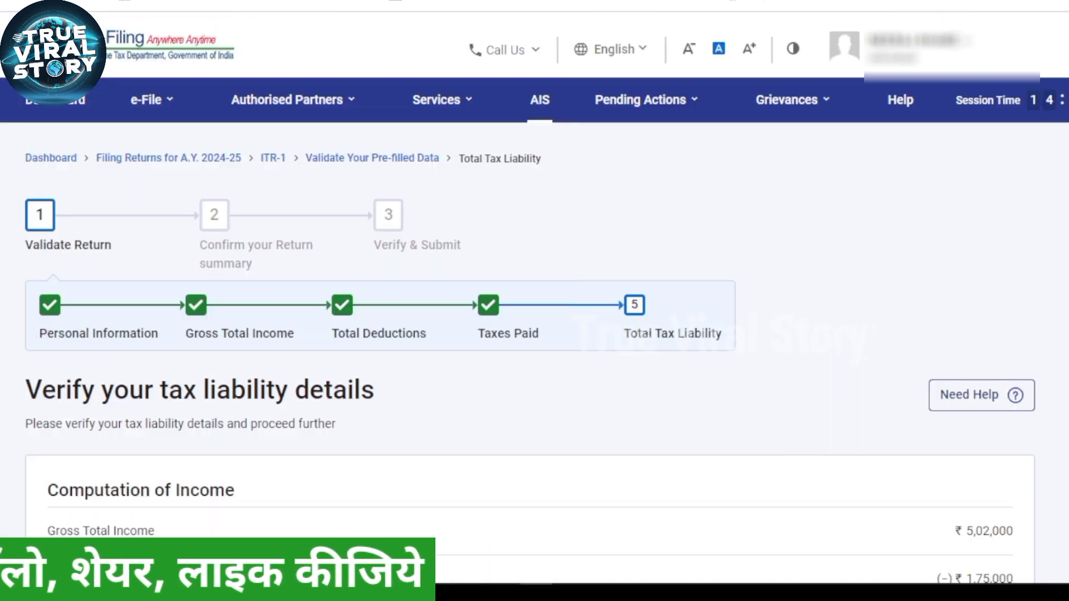
pyautogui.scroll(-10, 535, 356)
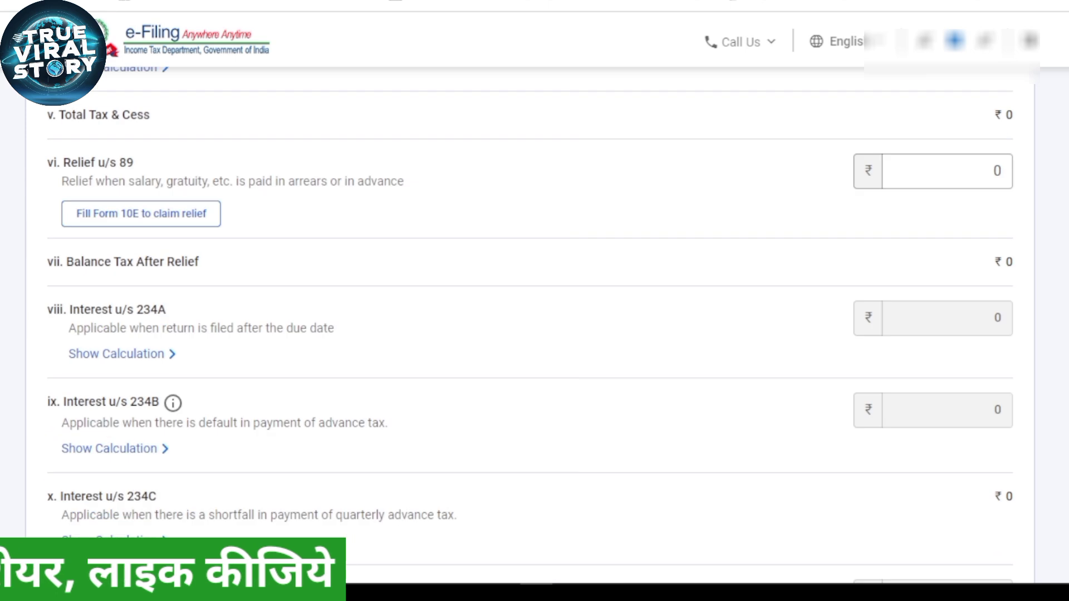
pyautogui.scroll(-10, 534, 334)
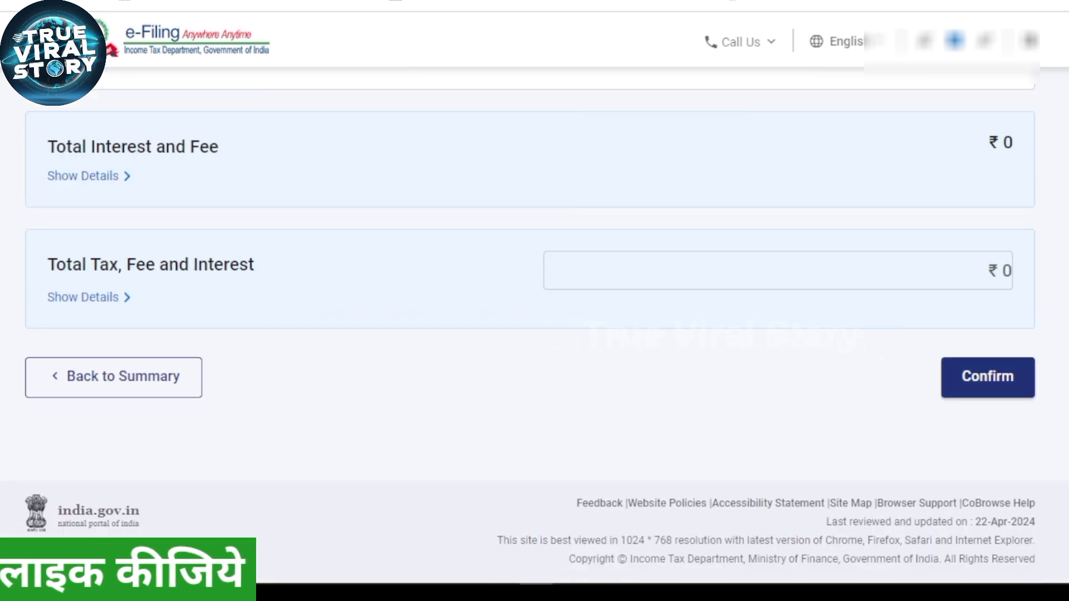
pyautogui.click(988, 377)
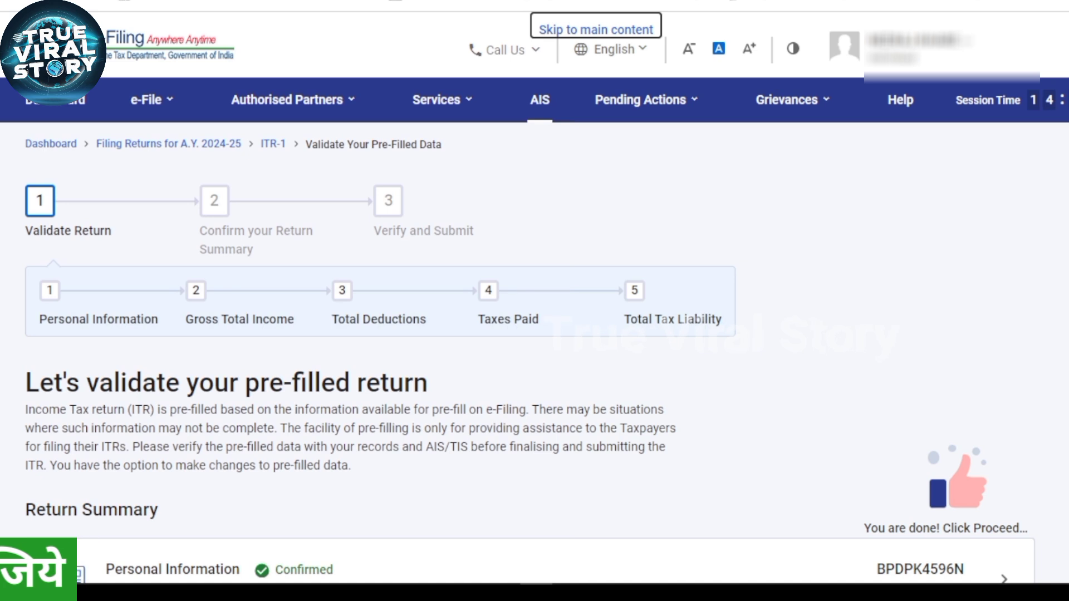
pyautogui.scroll(-8, 529, 334)
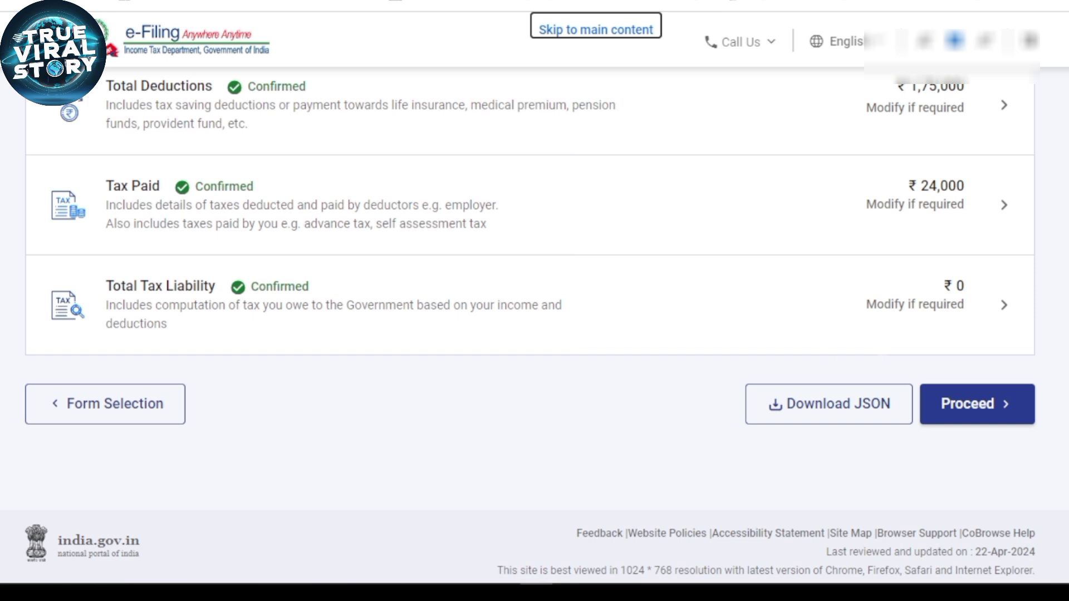
pyautogui.scroll(2, 529, 278)
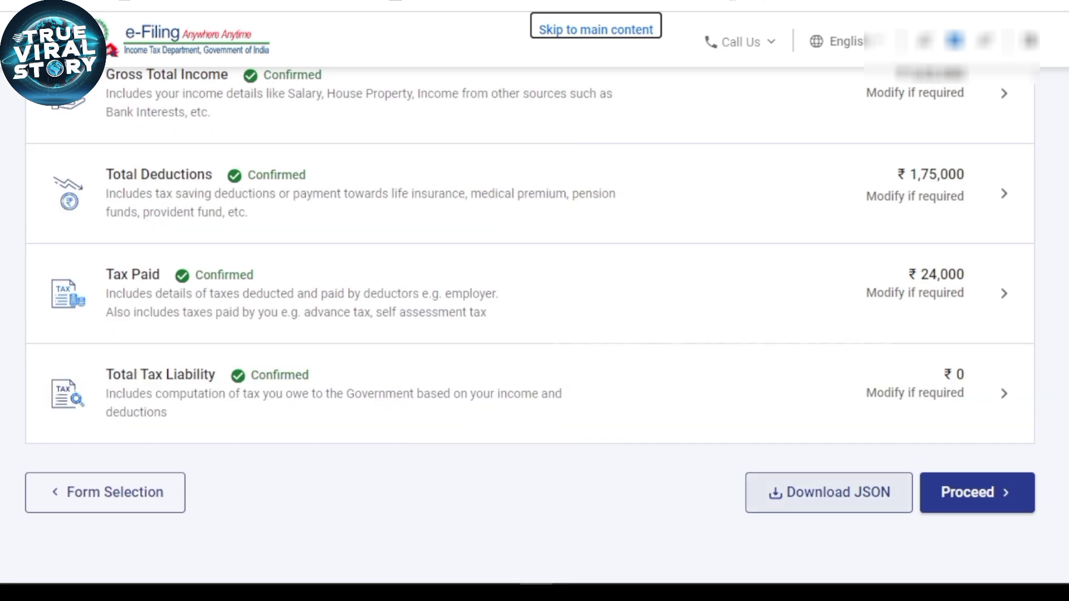
# Proceed to the Tax Summary and review the ₹24,000 total tax paid and refund rows
pyautogui.click(977, 493)
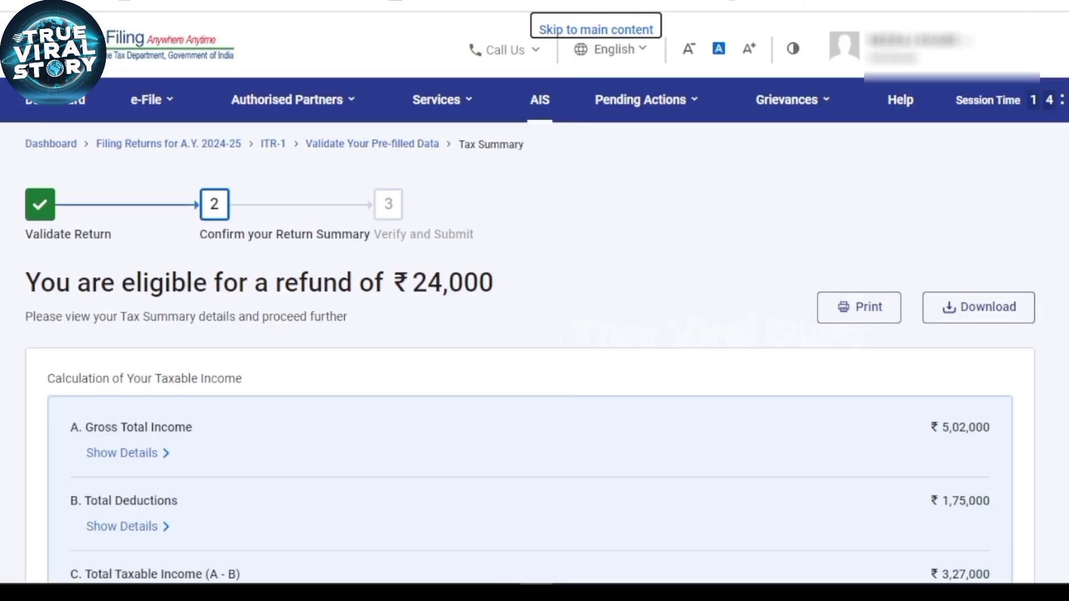
pyautogui.moveTo(25, 282); pyautogui.dragTo(478, 283)
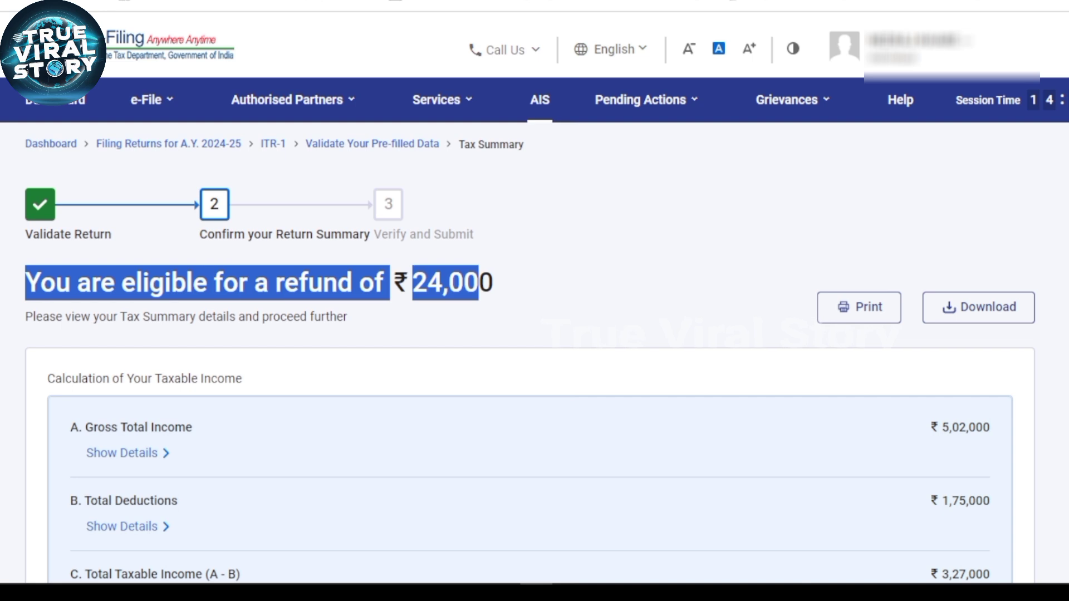
pyautogui.scroll(-2, 479, 283)
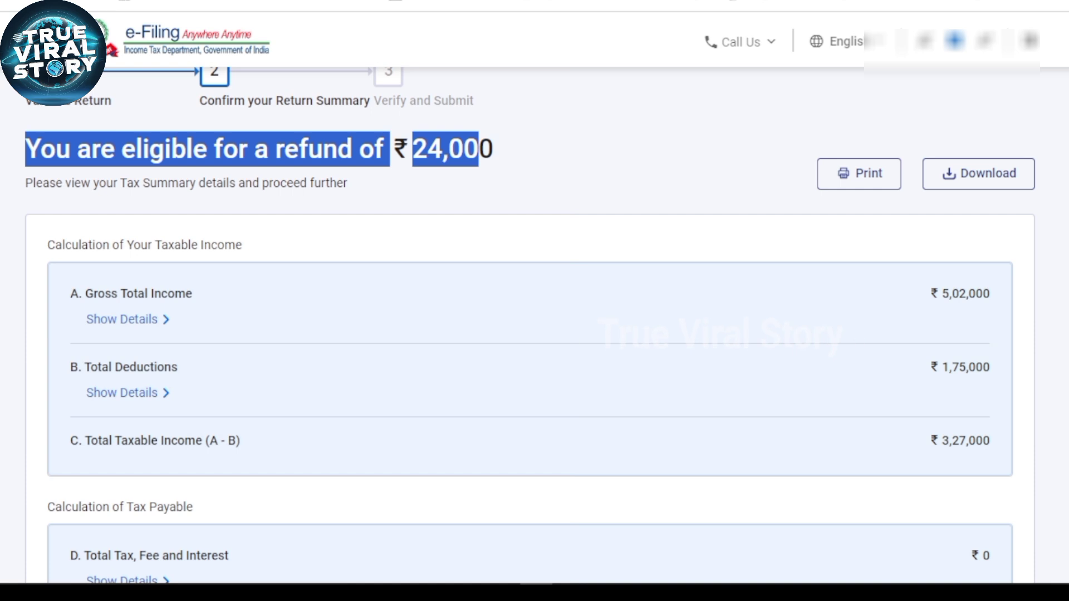
pyautogui.click(530, 223)
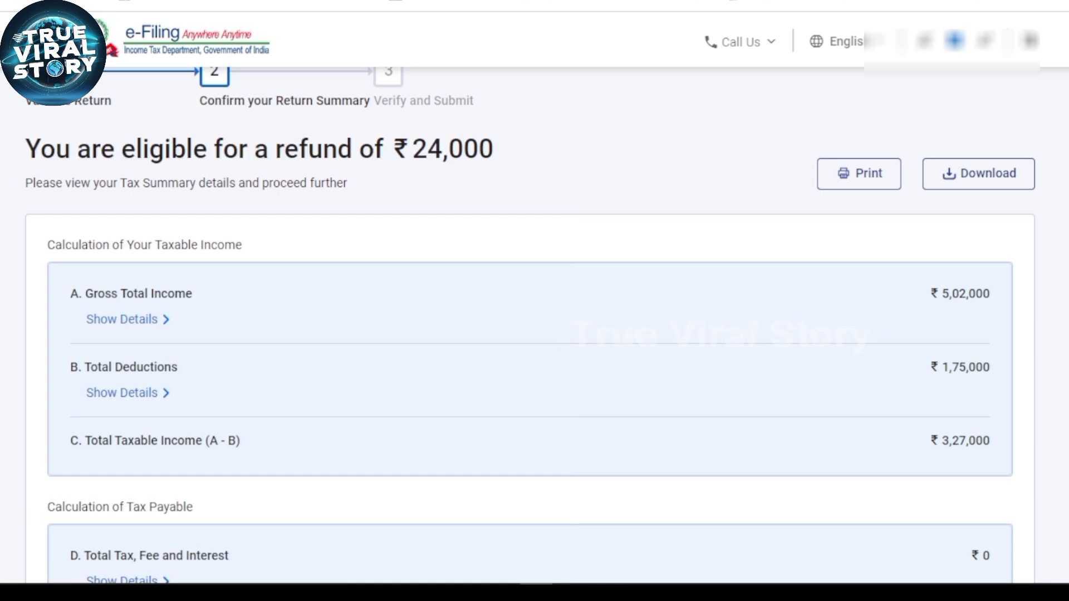
pyautogui.scroll(-8, 530, 325)
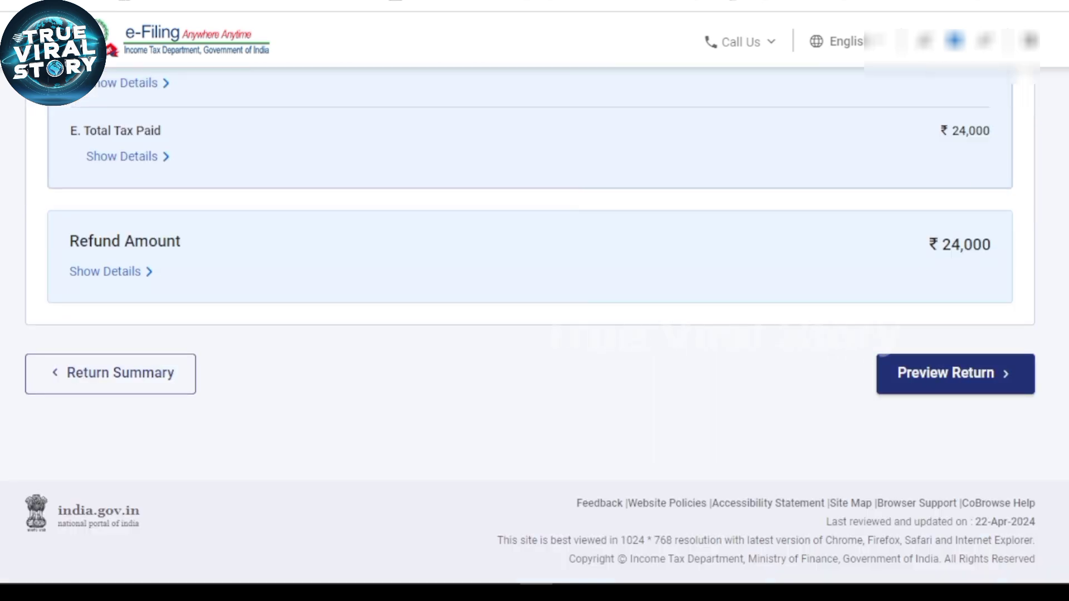
# Generate the full ITR-1 preview, review it, and send the return for validation
pyautogui.click(956, 374)
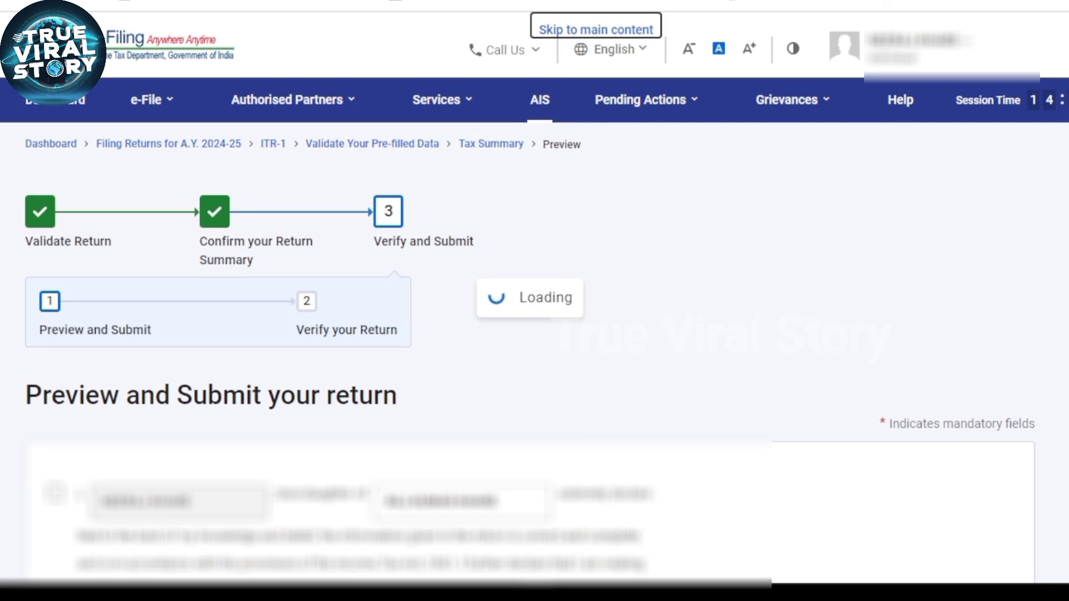
pyautogui.scroll(-2, 530, 330)
pyautogui.scroll(-1, 530, 331)
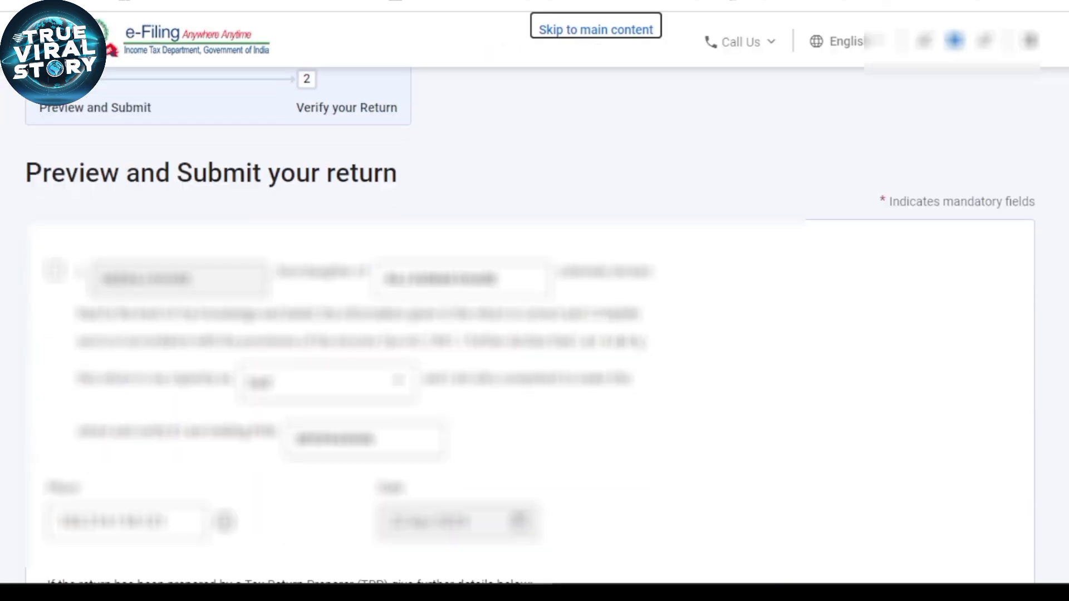
pyautogui.scroll(-5, 530, 330)
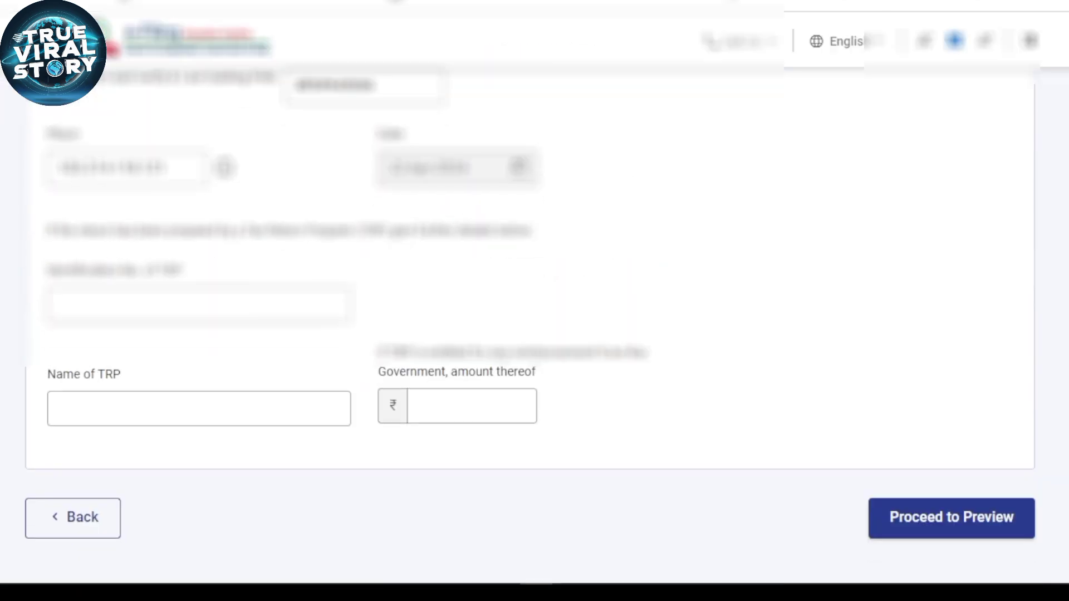
pyautogui.click(952, 518)
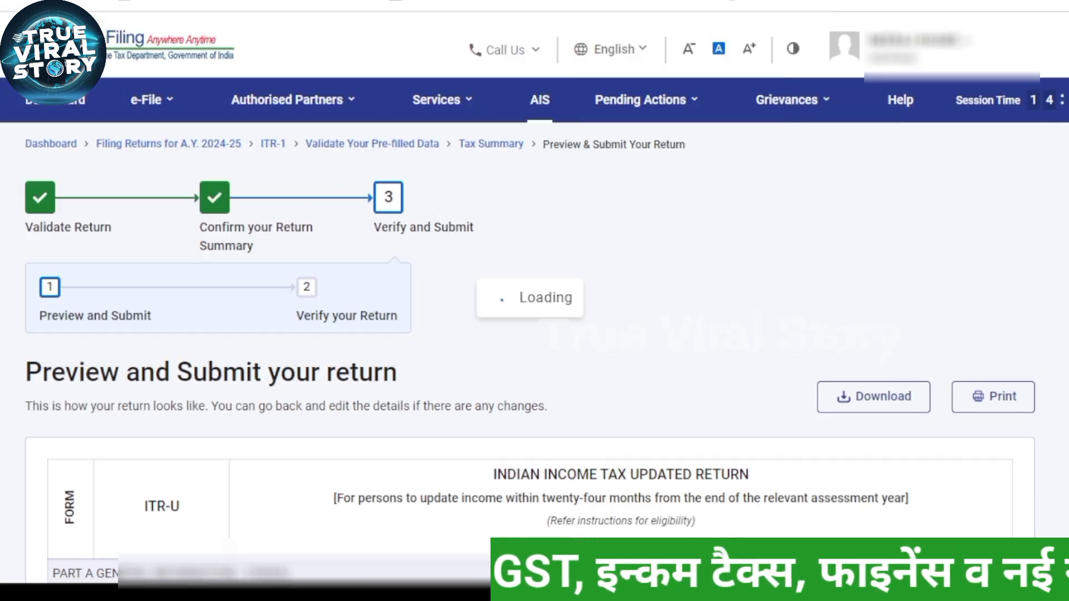
pyautogui.scroll(-20, 534, 334)
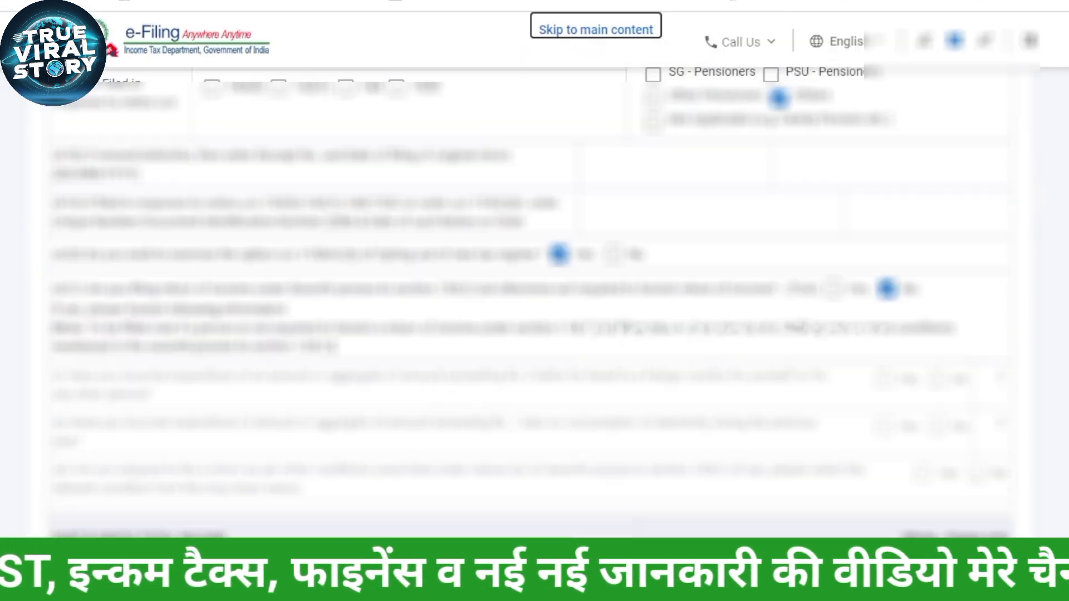
pyautogui.scroll(-20, 535, 334)
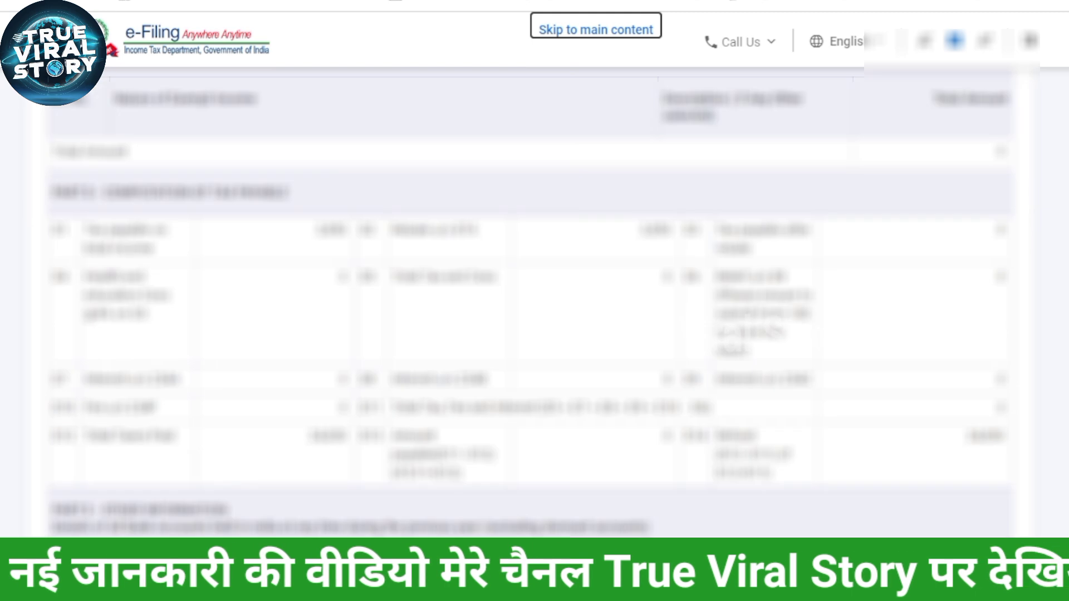
pyautogui.scroll(-20, 534, 334)
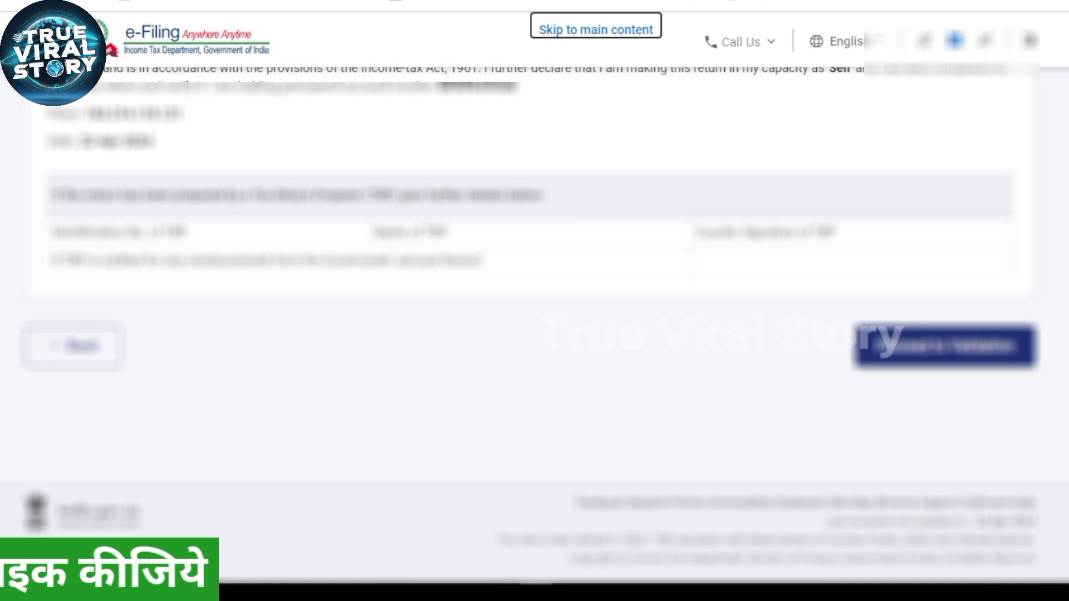
pyautogui.click(946, 346)
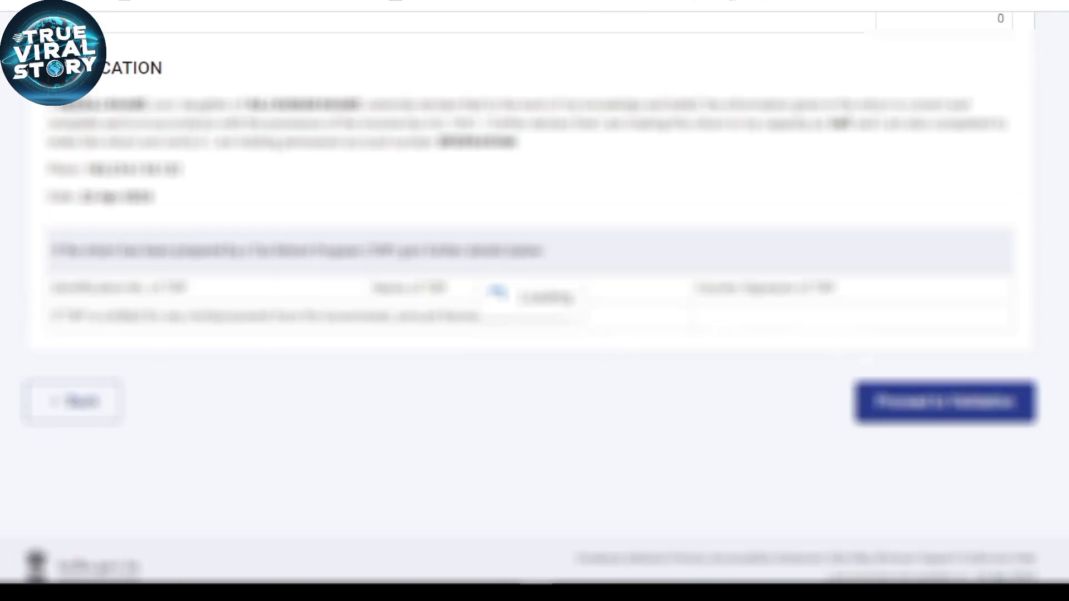
pyautogui.scroll(-3, 535, 334)
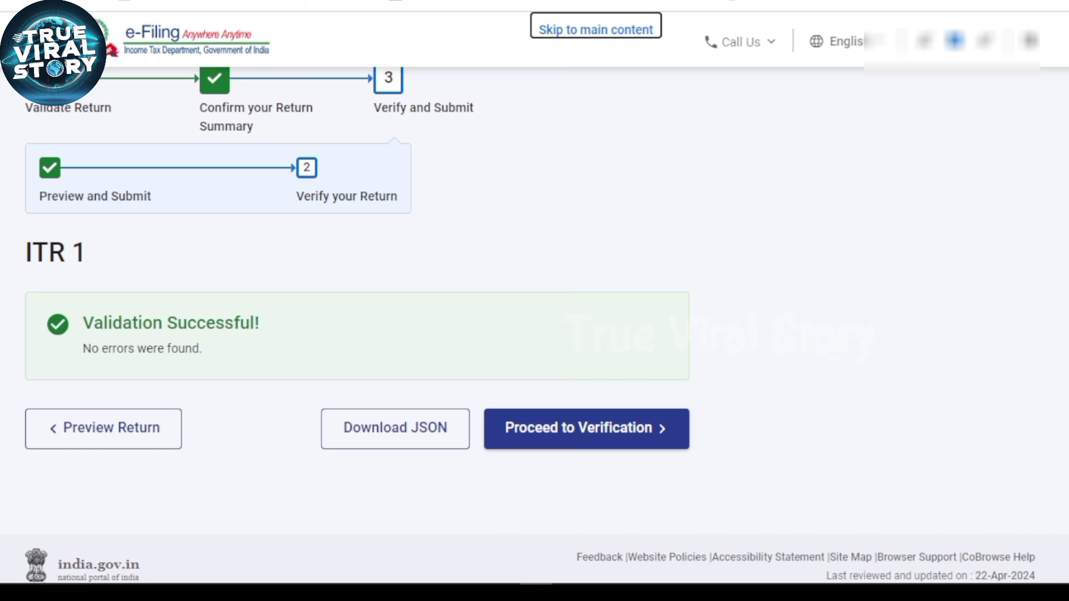
# Proceed to verification of the validated return
pyautogui.click(586, 428)
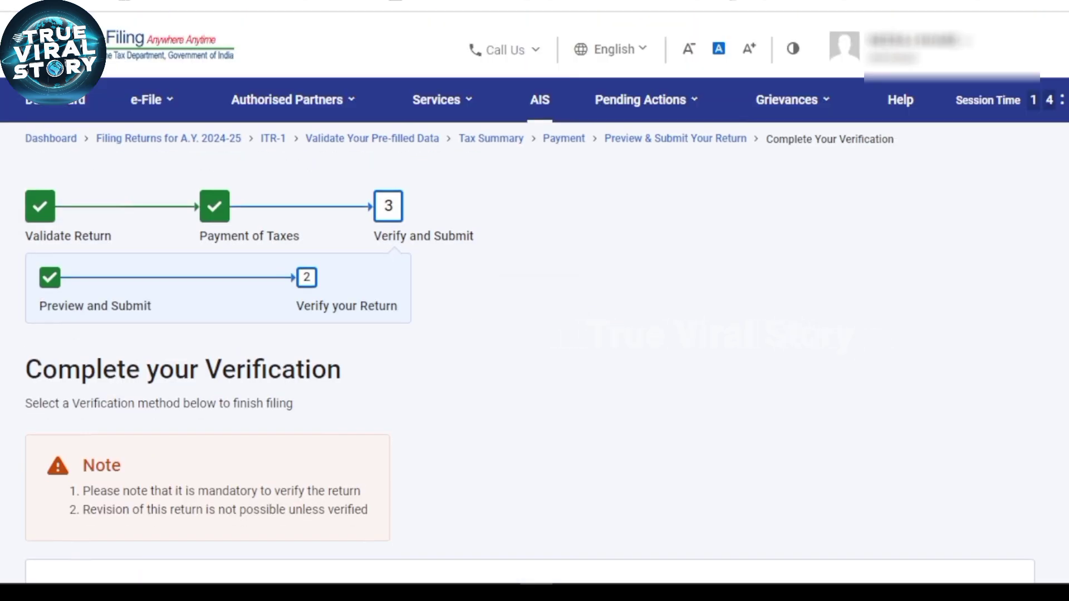
pyautogui.scroll(-4, 534, 334)
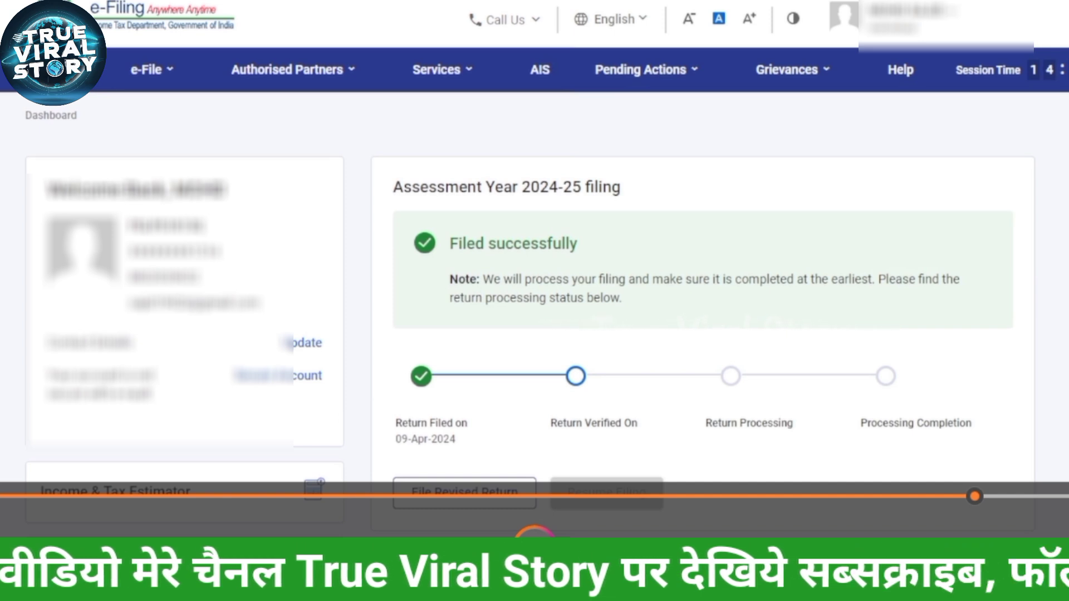
# Open the e-File menu toward Income Tax Returns > e-Verify ITR
pyautogui.click(152, 69)
pyautogui.moveTo(203, 115)
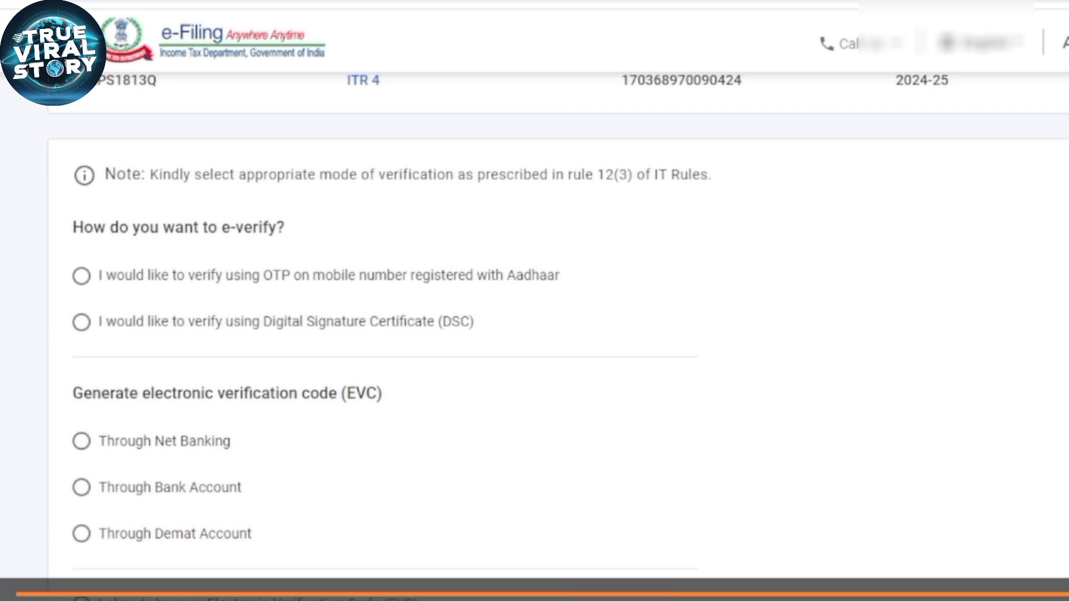
# Choose verification by OTP on the Aadhaar-linked mobile and continue
pyautogui.scroll(-2, 534, 334)
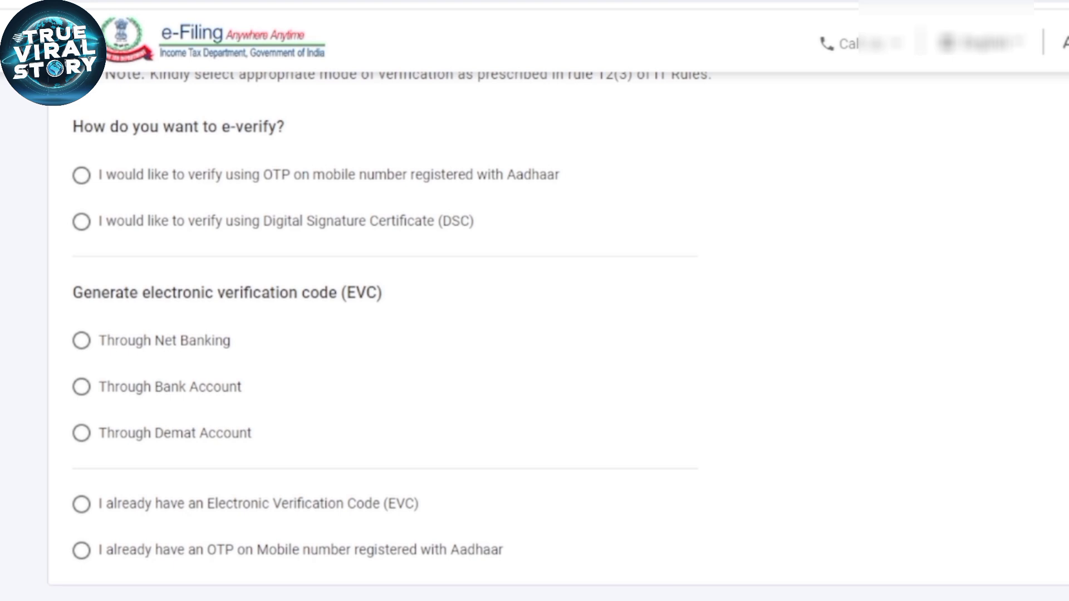
pyautogui.scroll(2, 535, 334)
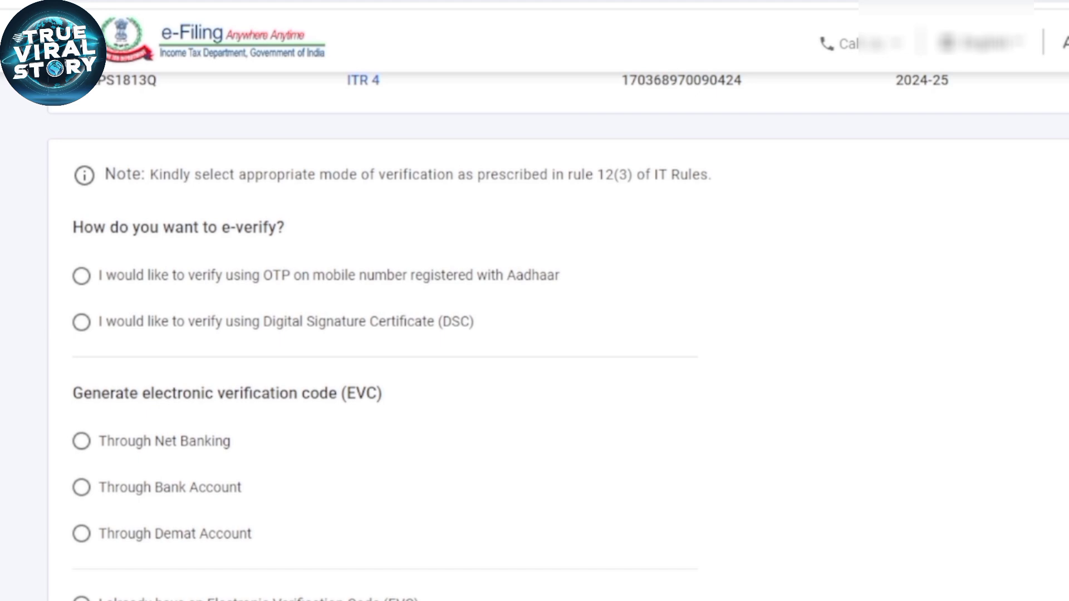
pyautogui.scroll(1, 82, 278)
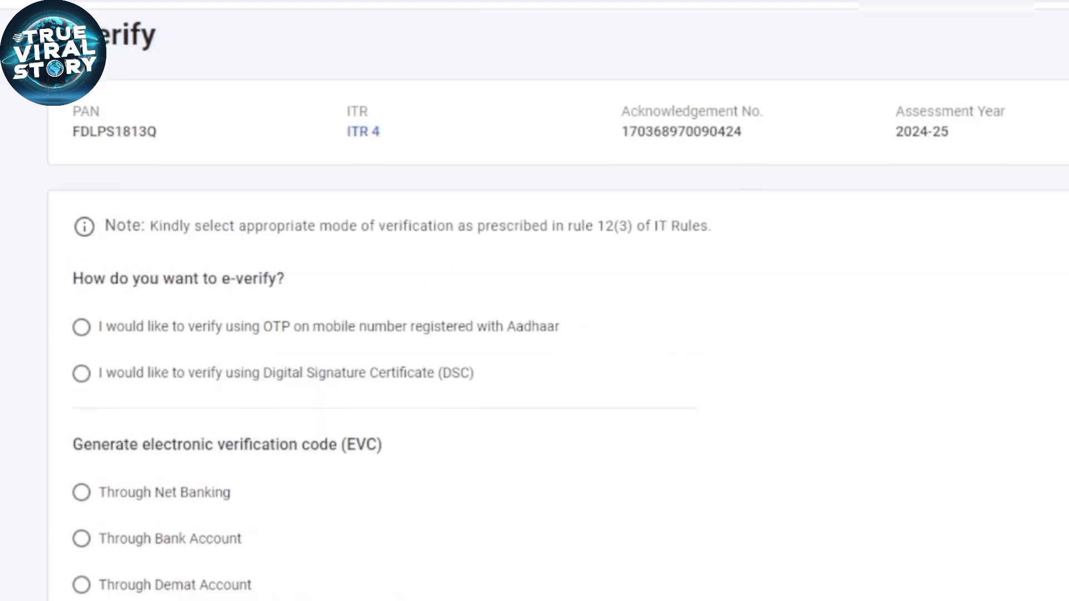
pyautogui.scroll(-1, 81, 277)
pyautogui.click(81, 279)
pyautogui.scroll(-5, 81, 278)
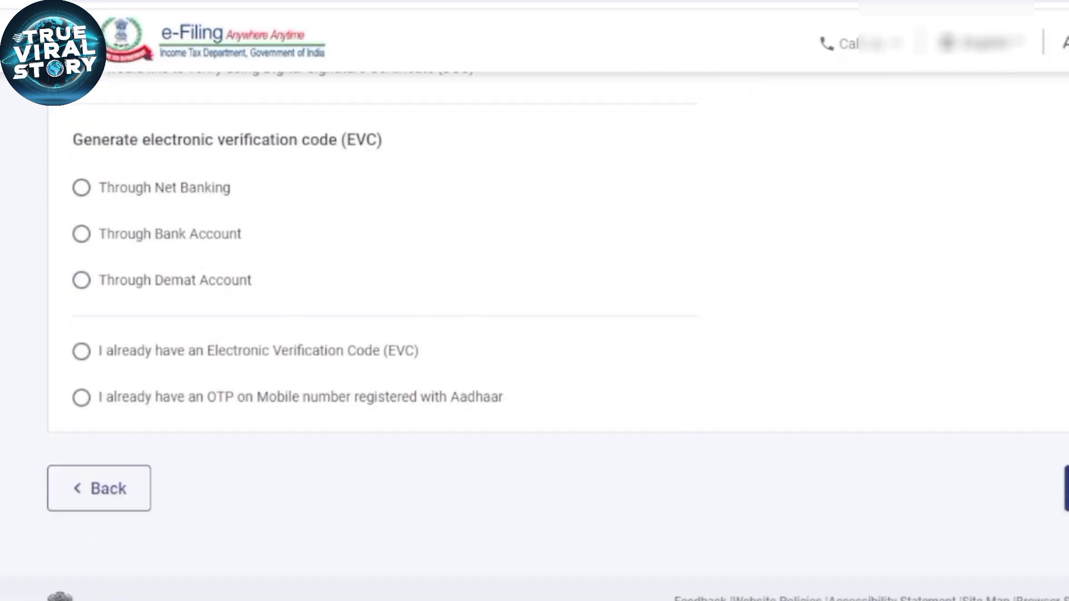
pyautogui.click(1067, 489)
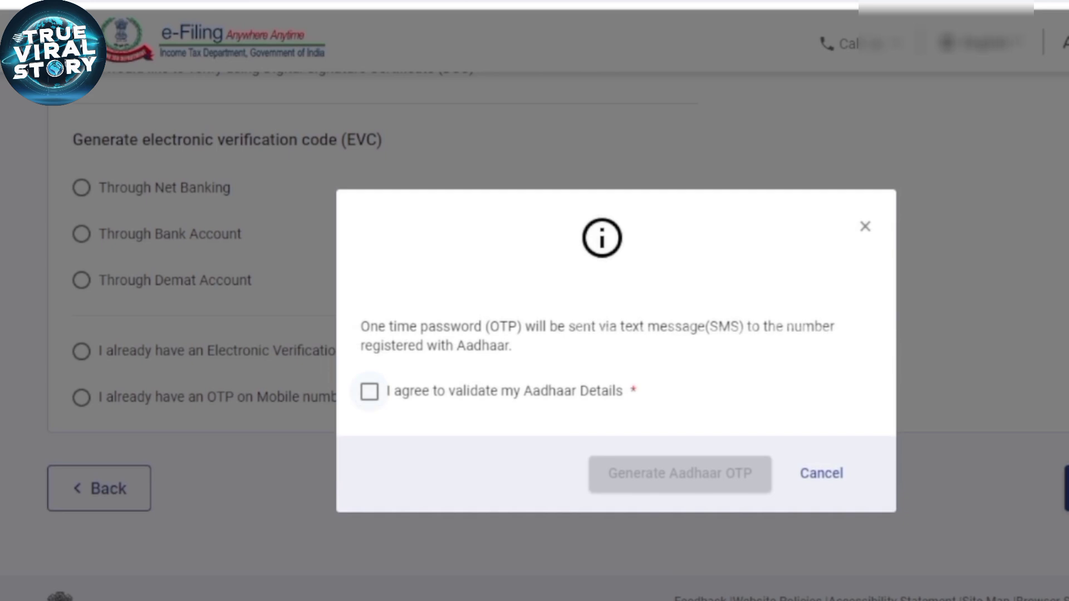
# Consent, generate and enter the Aadhaar OTP, then download the acknowledgement to the Desktop
pyautogui.click(369, 392)
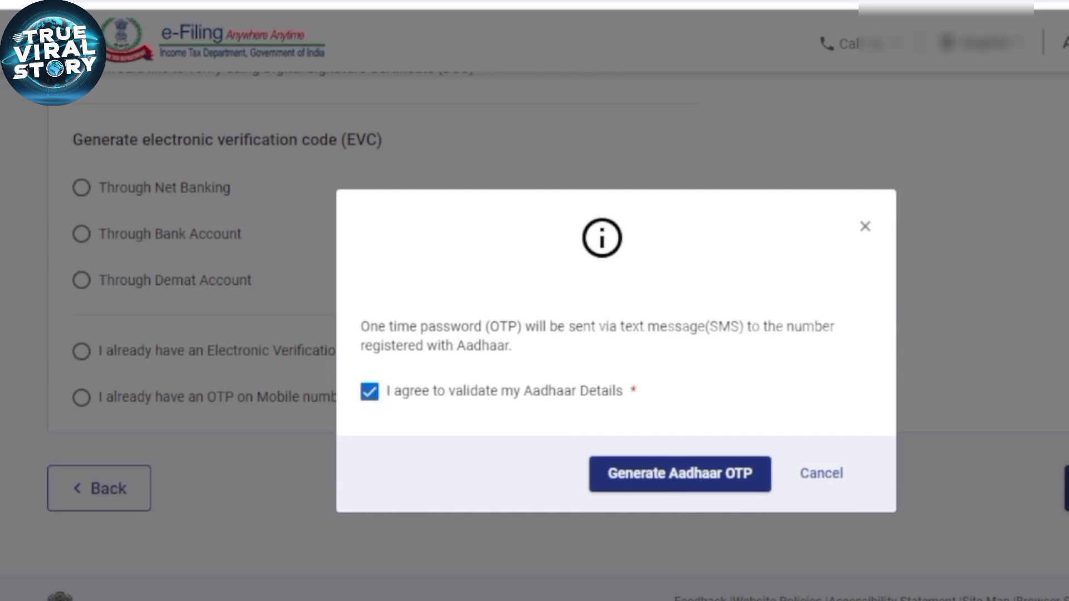
pyautogui.click(680, 474)
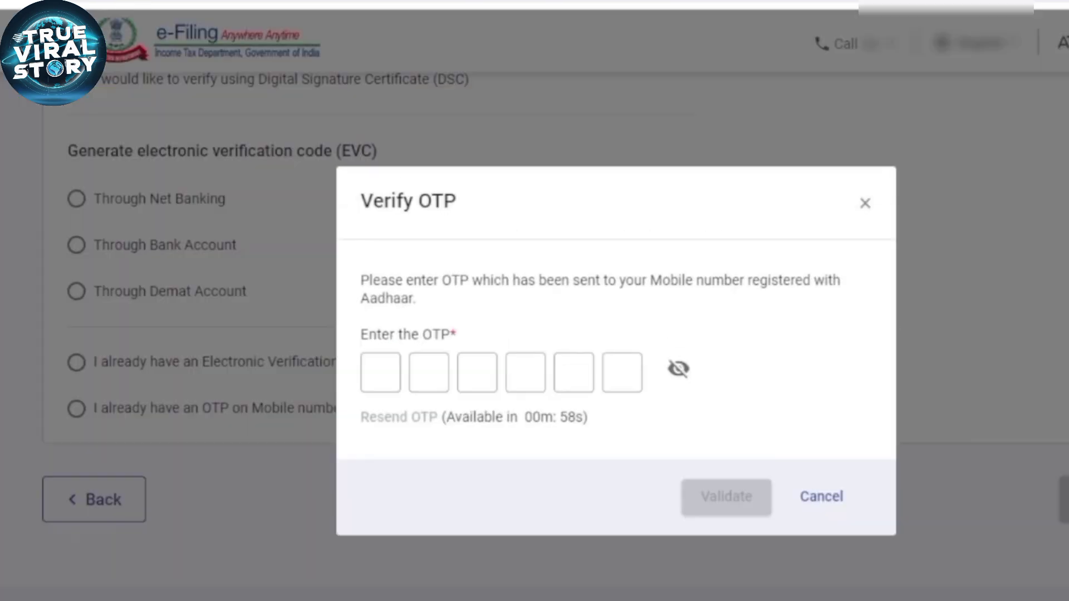
pyautogui.click(381, 373)
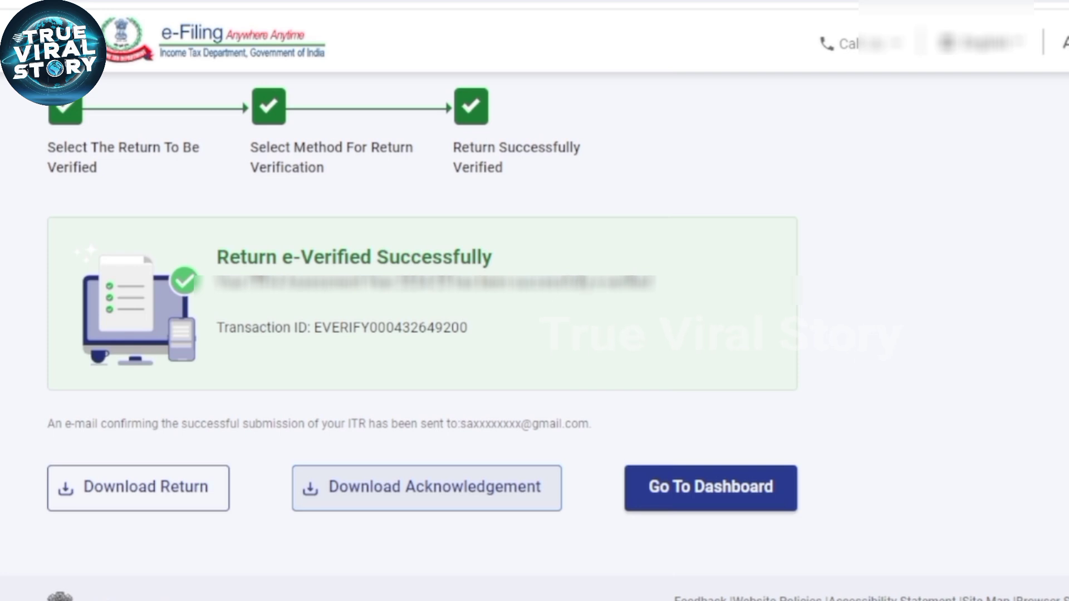
pyautogui.click(426, 488)
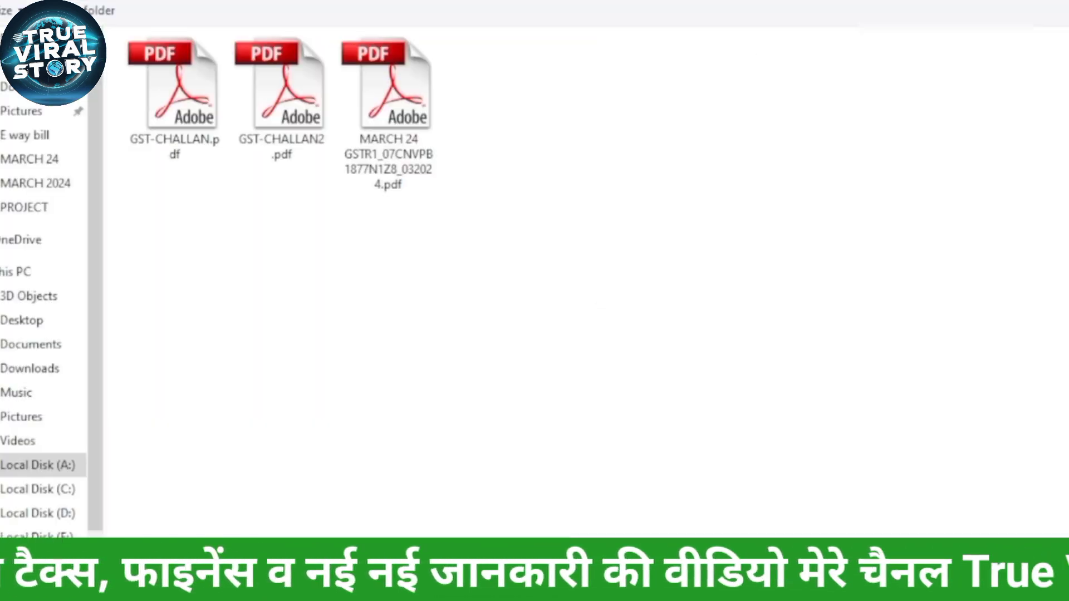
pyautogui.click(22, 38)
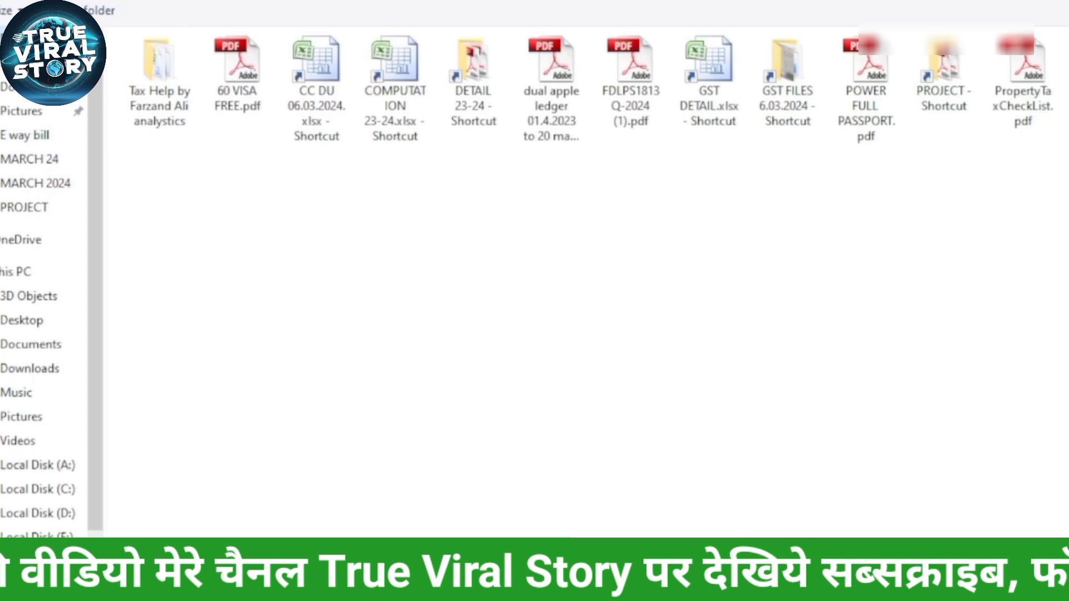